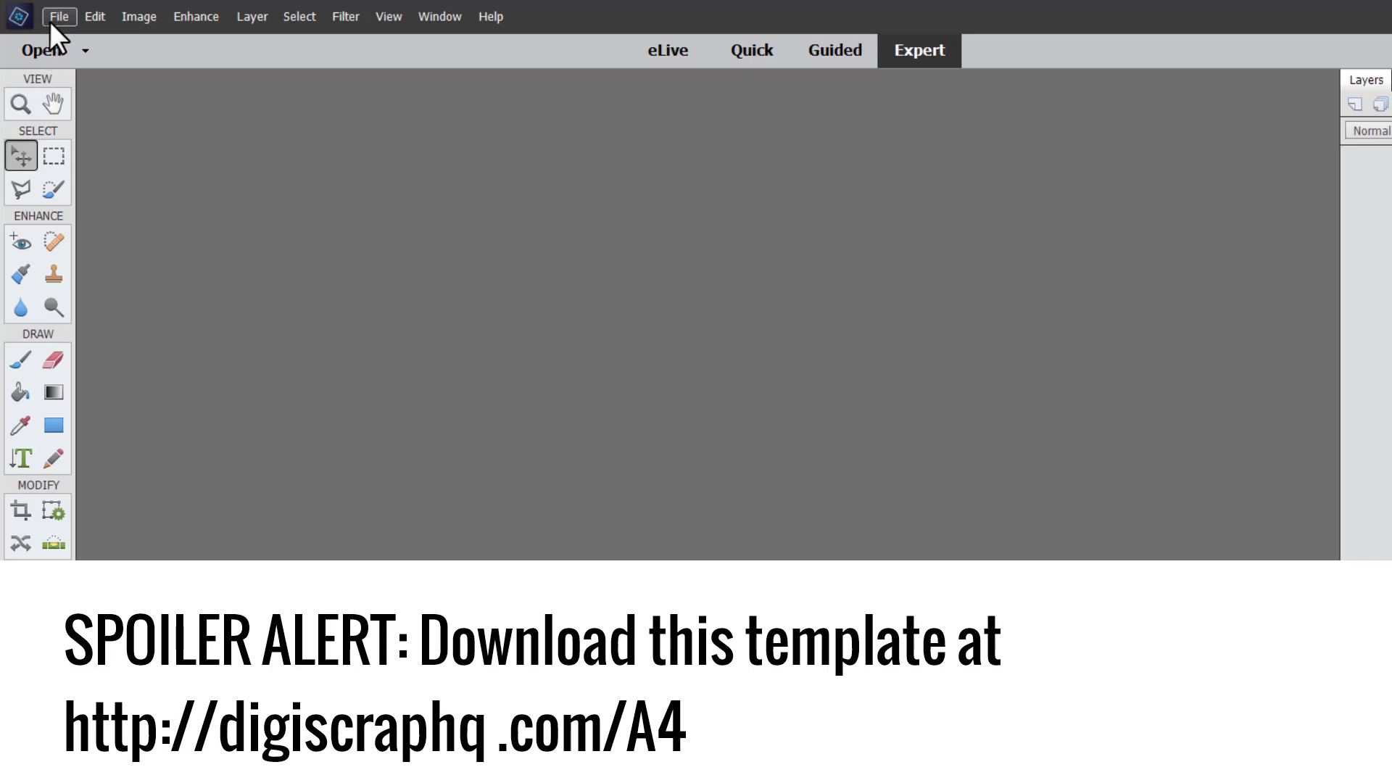
- Create a blank document with the International Paper type in A4 size
left_click(46, 22)
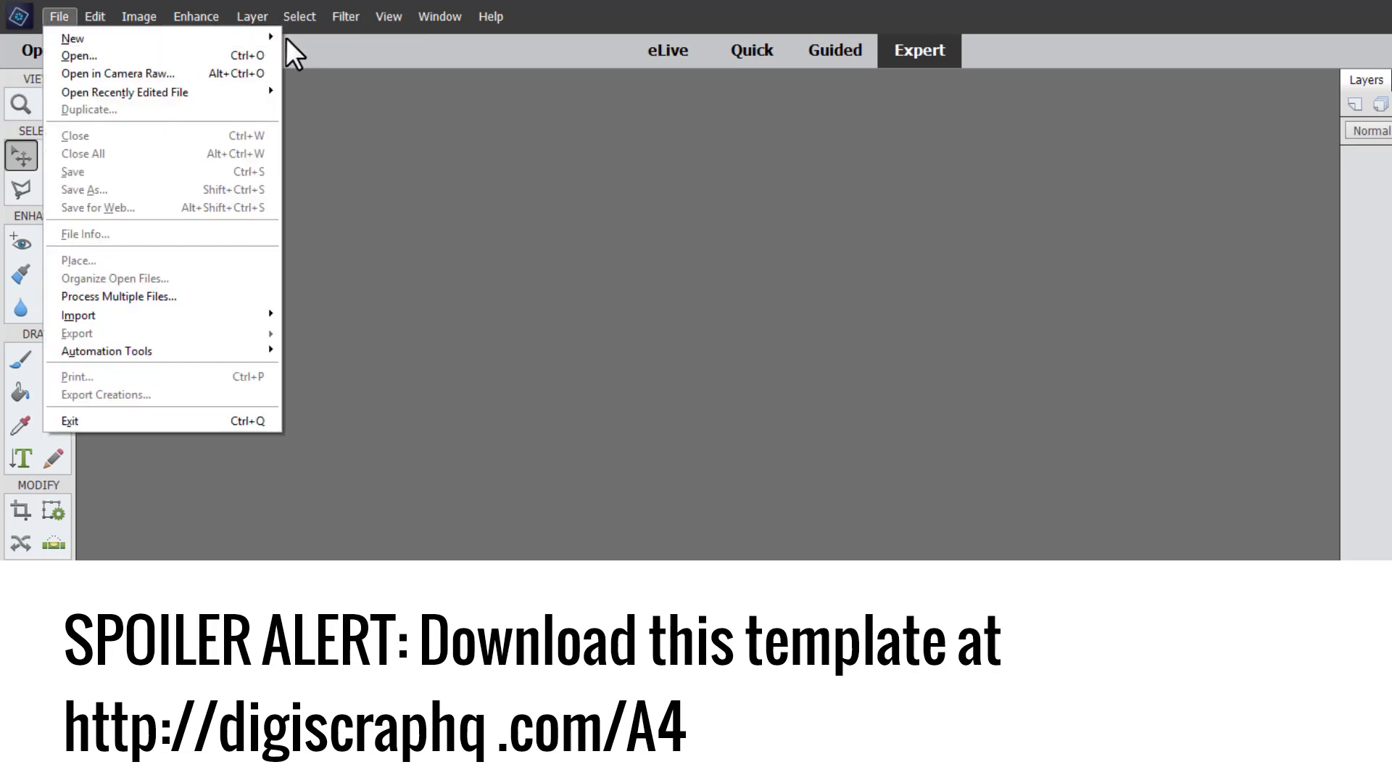
left_click(304, 37)
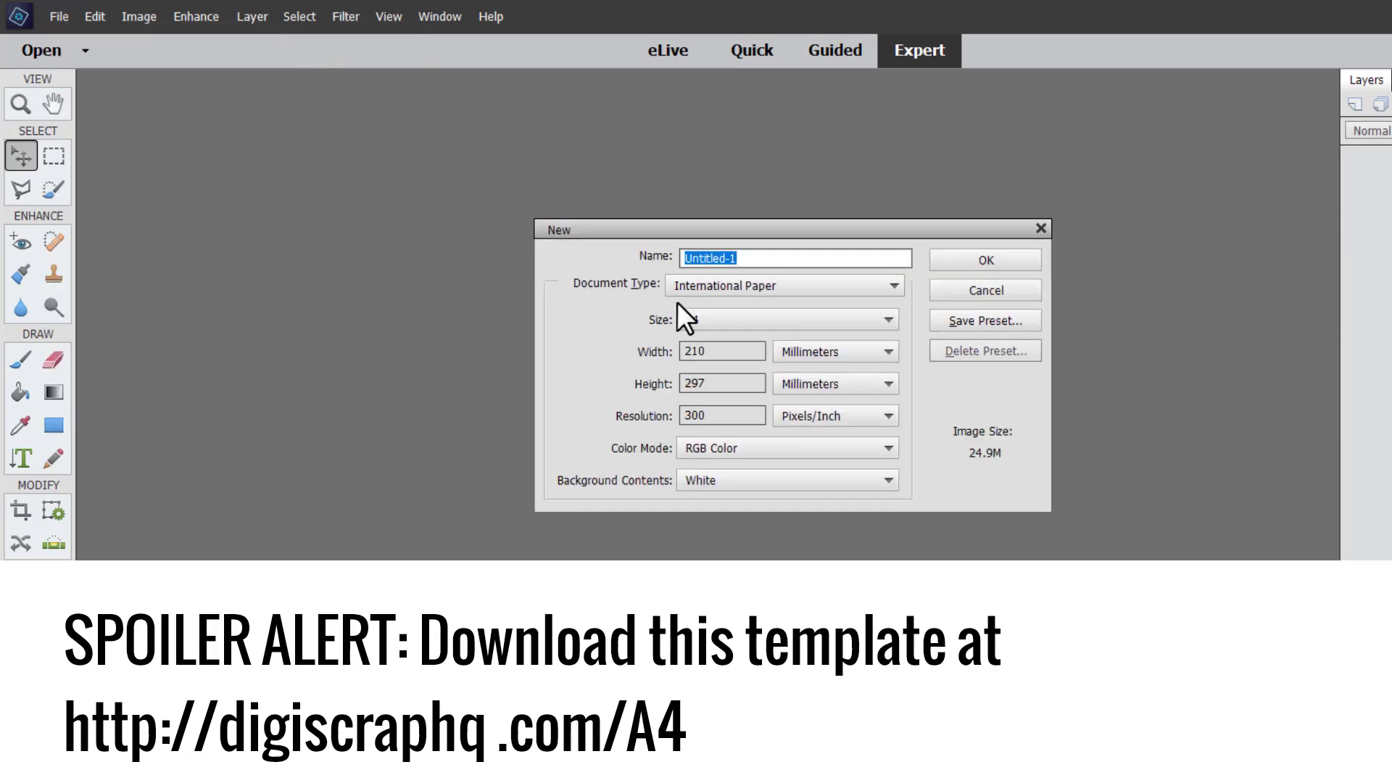
left_click(715, 283)
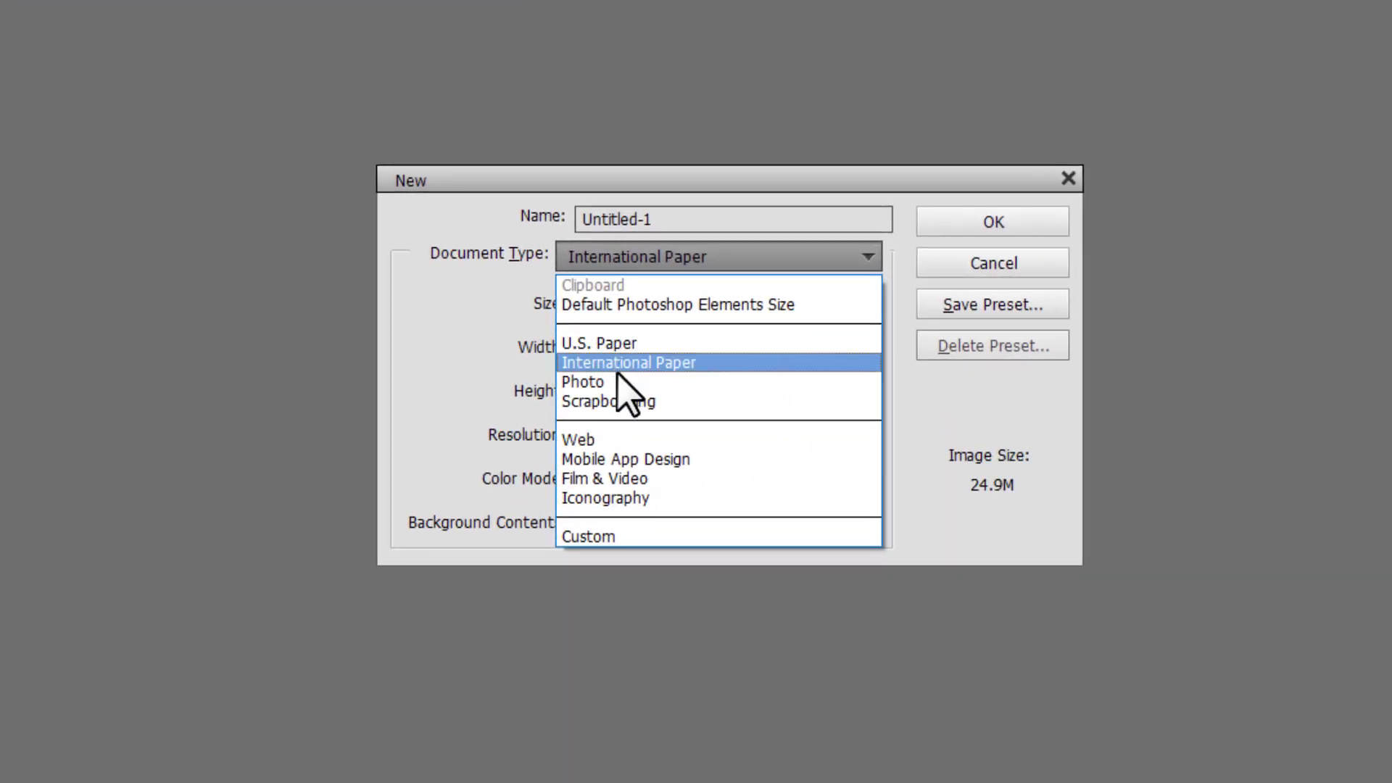
left_click(617, 381)
left_click(602, 257)
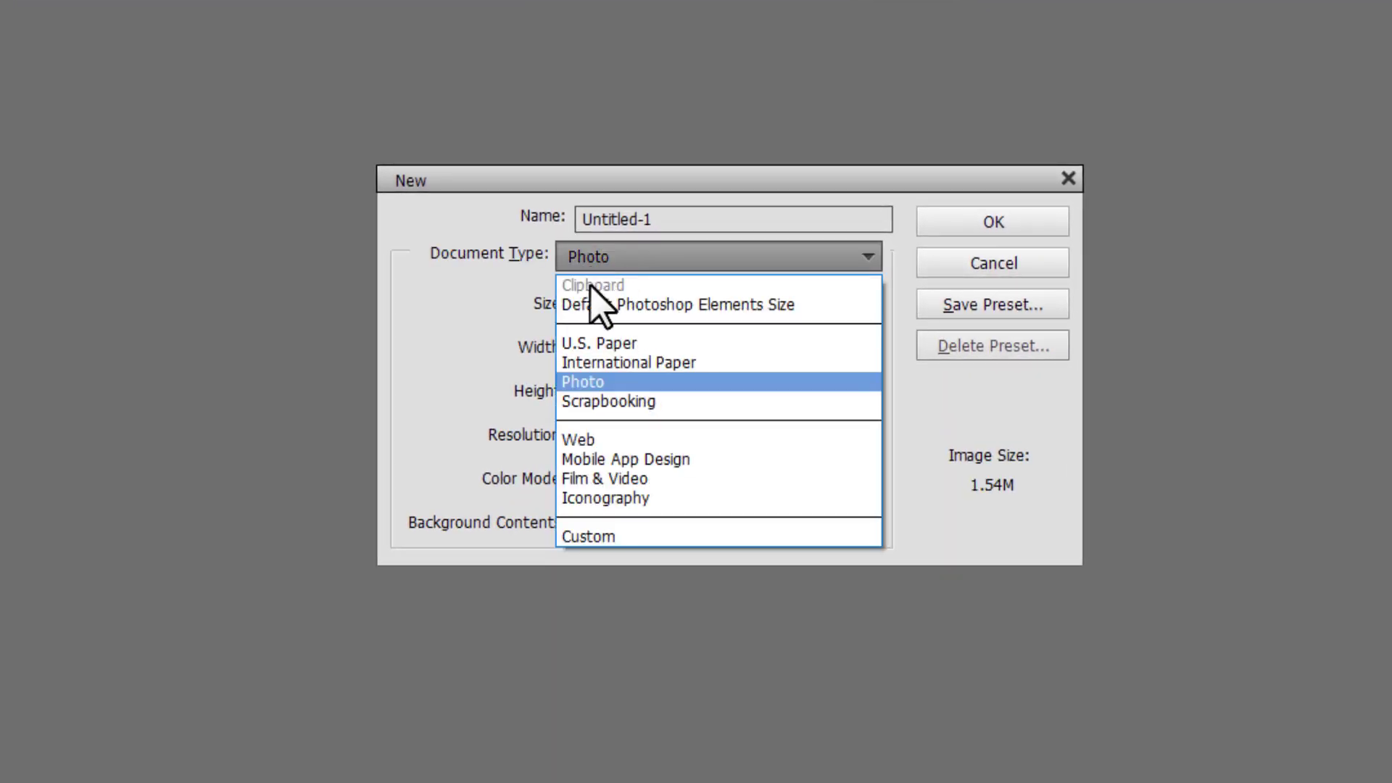
left_click(598, 363)
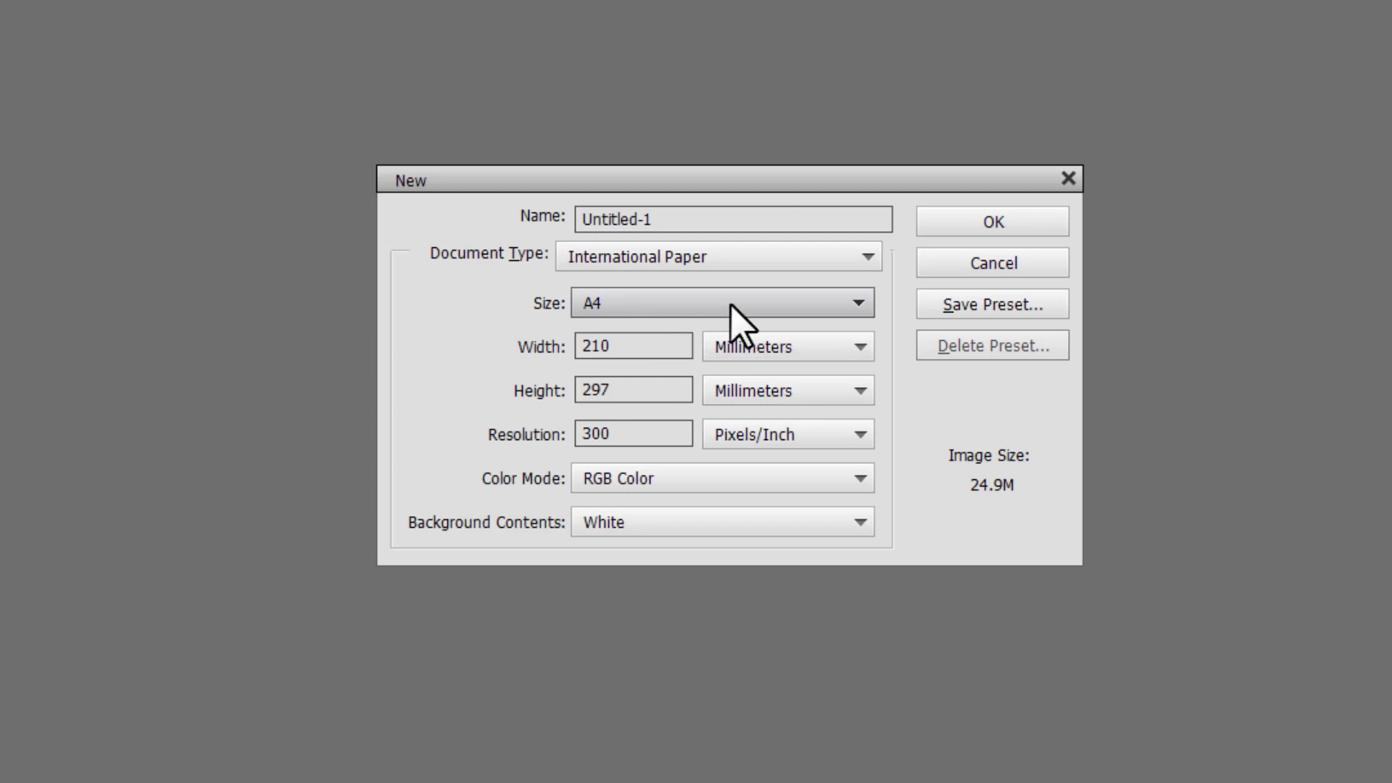
left_click(1014, 227)
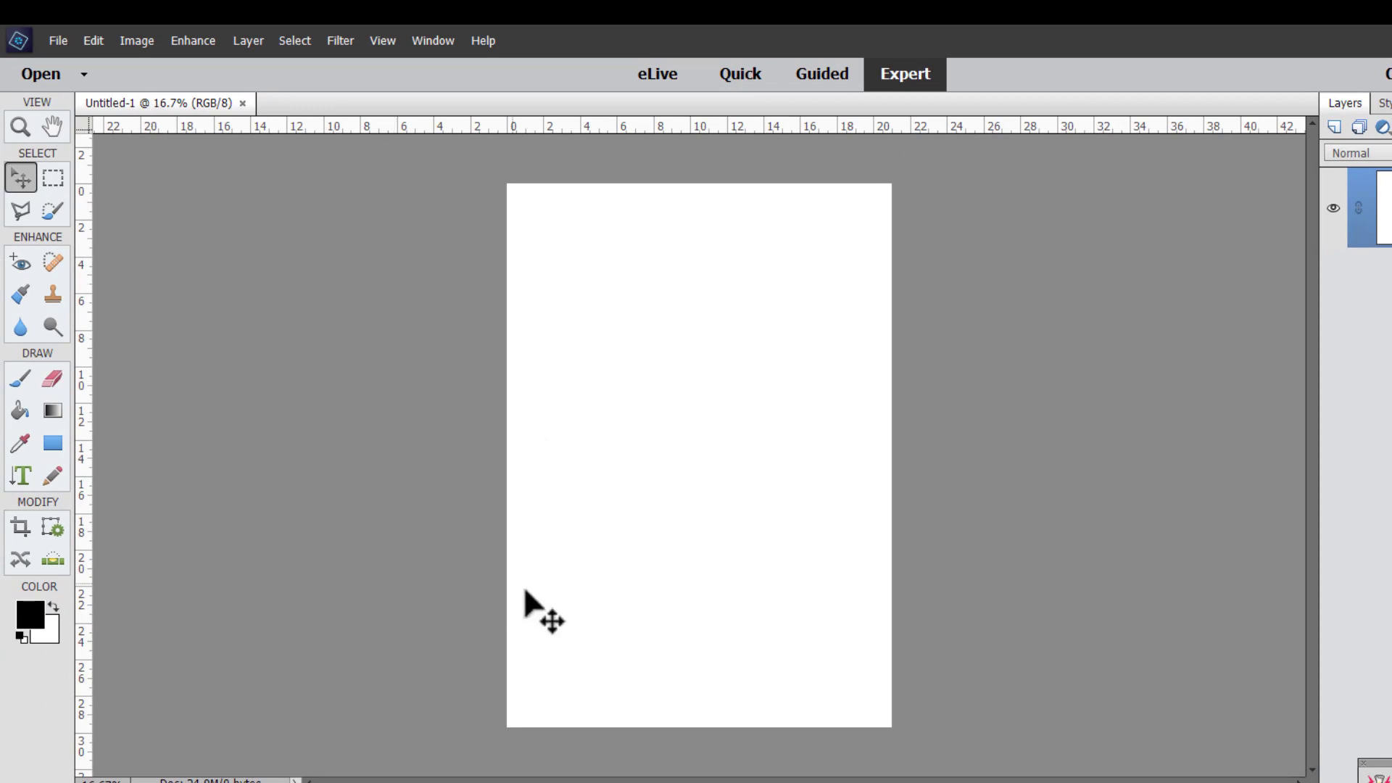
- Save the document to the Desktop as "A4 template" in Photoshop format
left_click(50, 42)
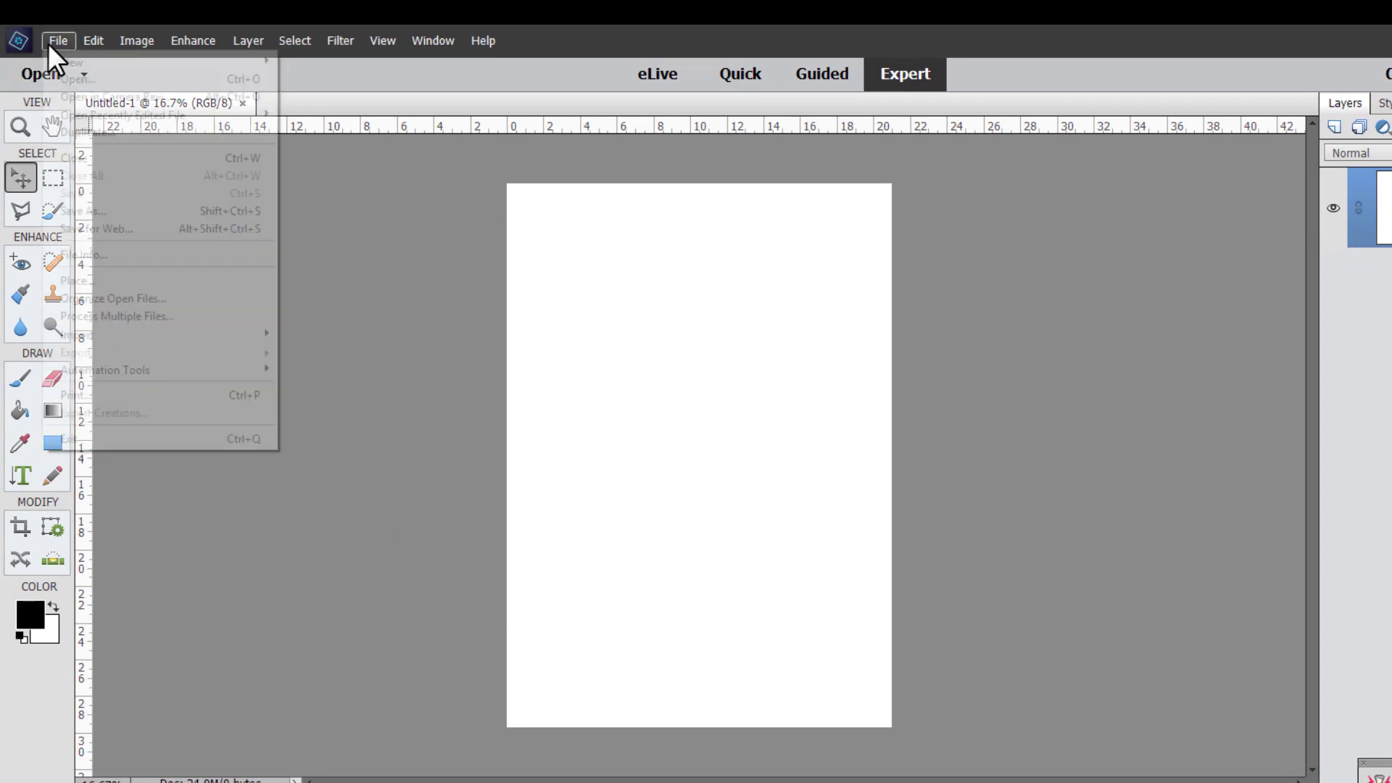
left_click(84, 211)
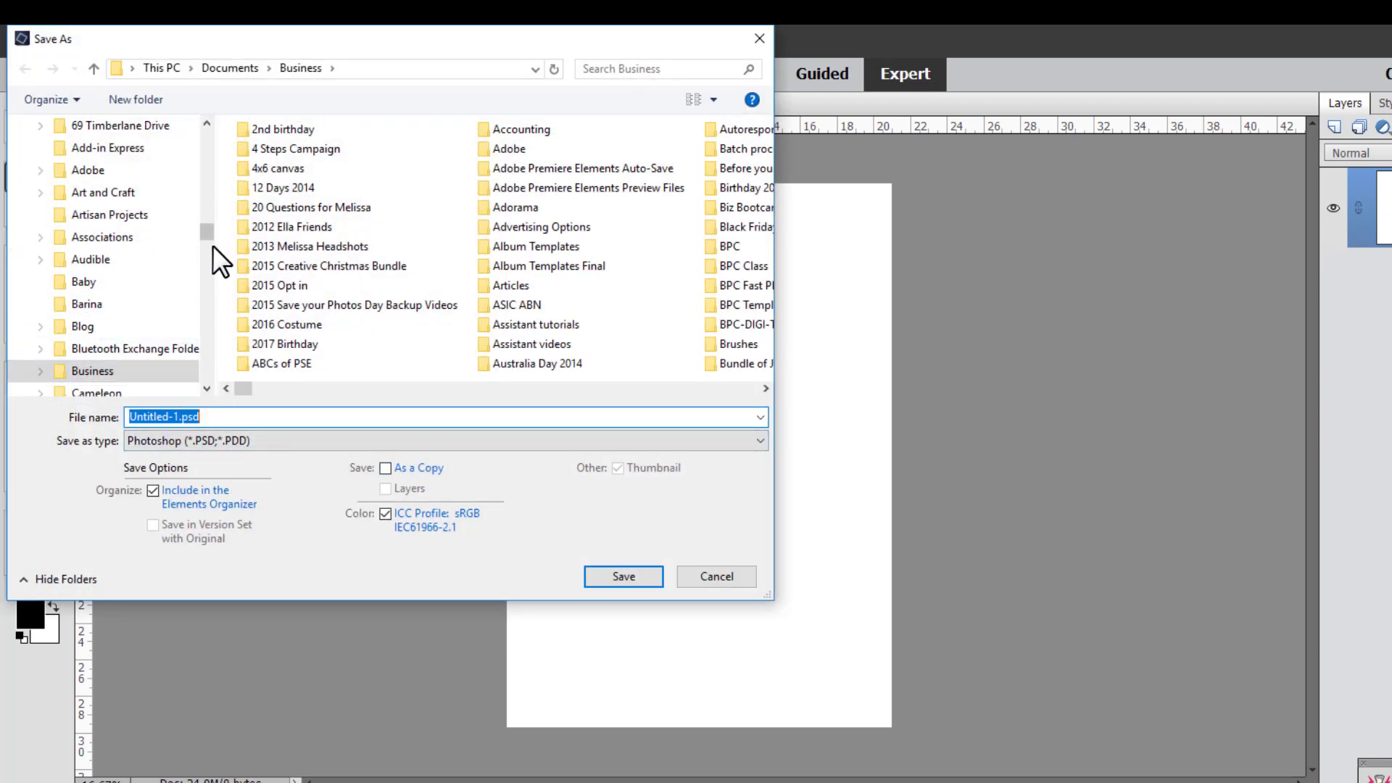
left_click_drag(207, 231, 205, 137)
left_click(131, 157)
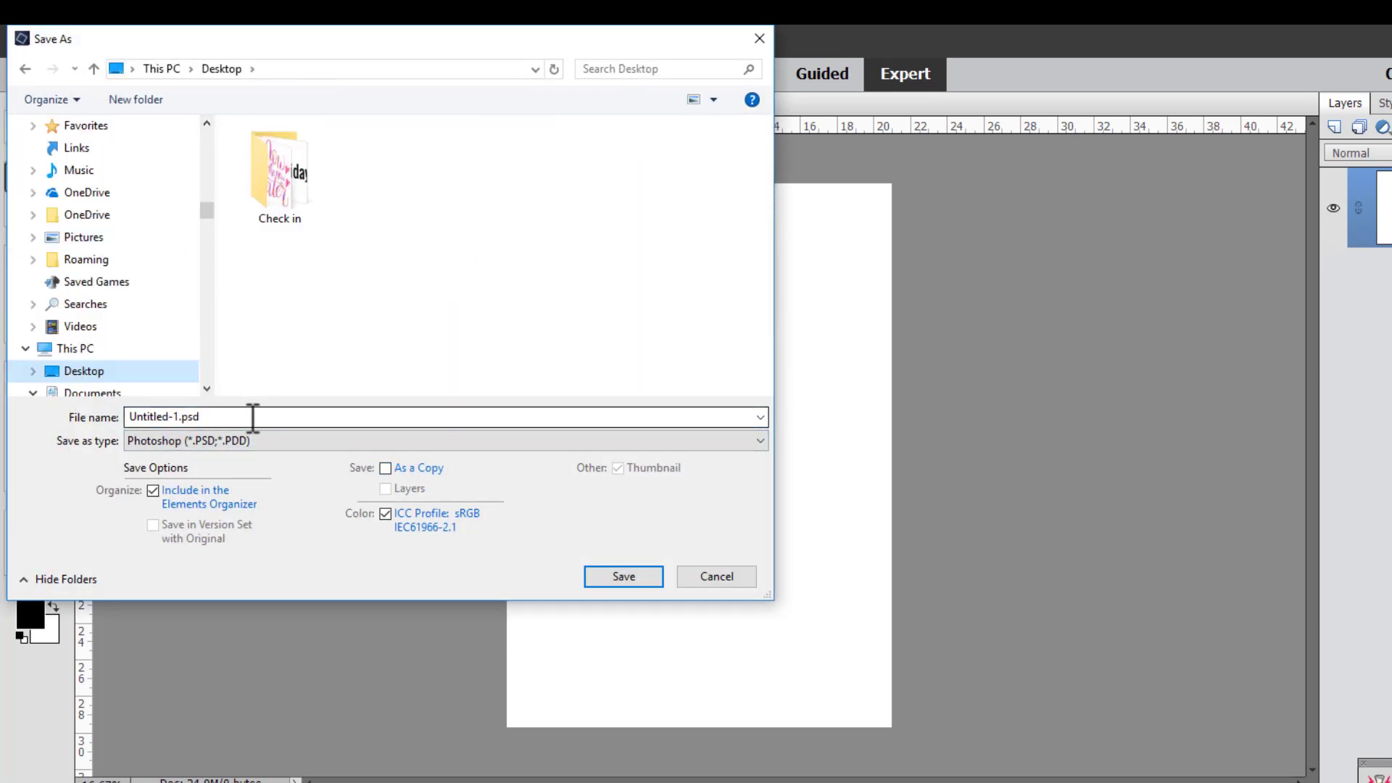
left_click(252, 417)
type("A")
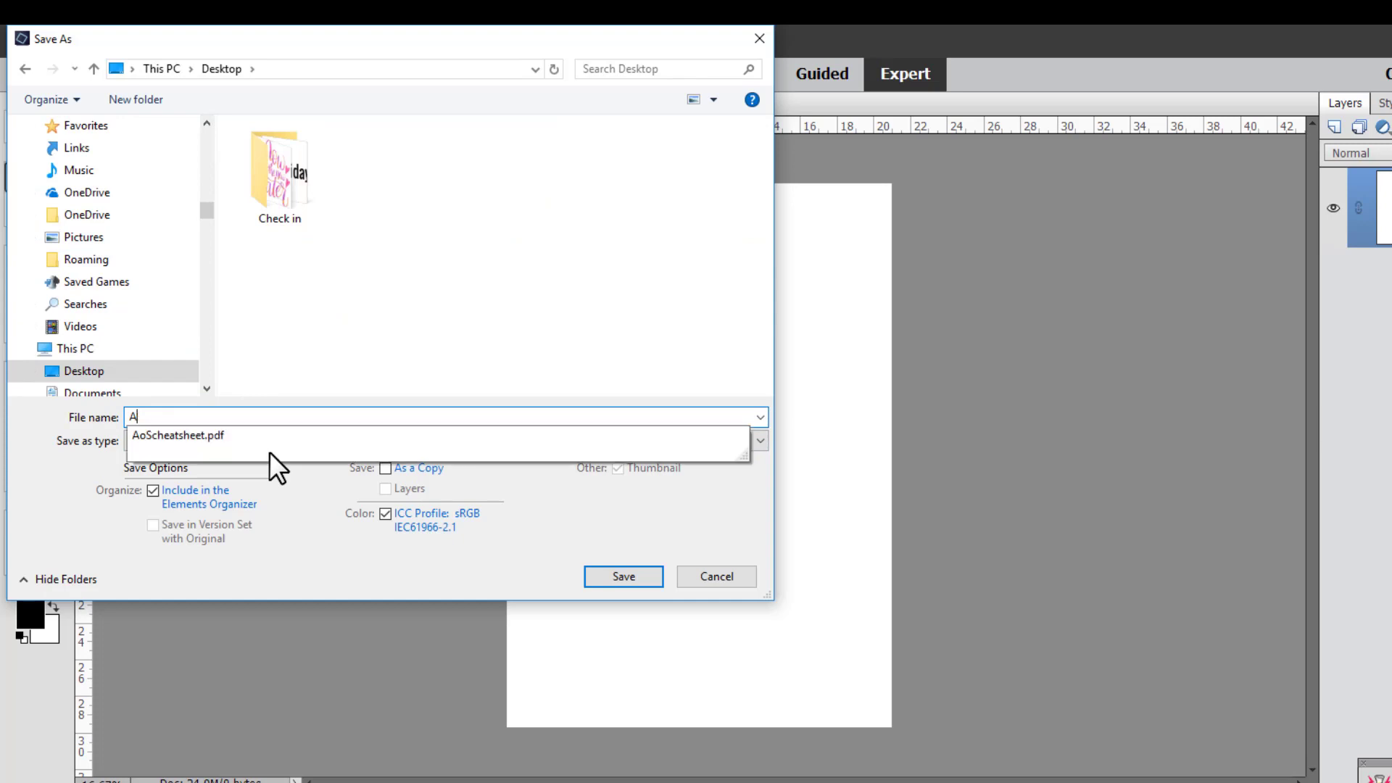
type("4 template")
key("Return")
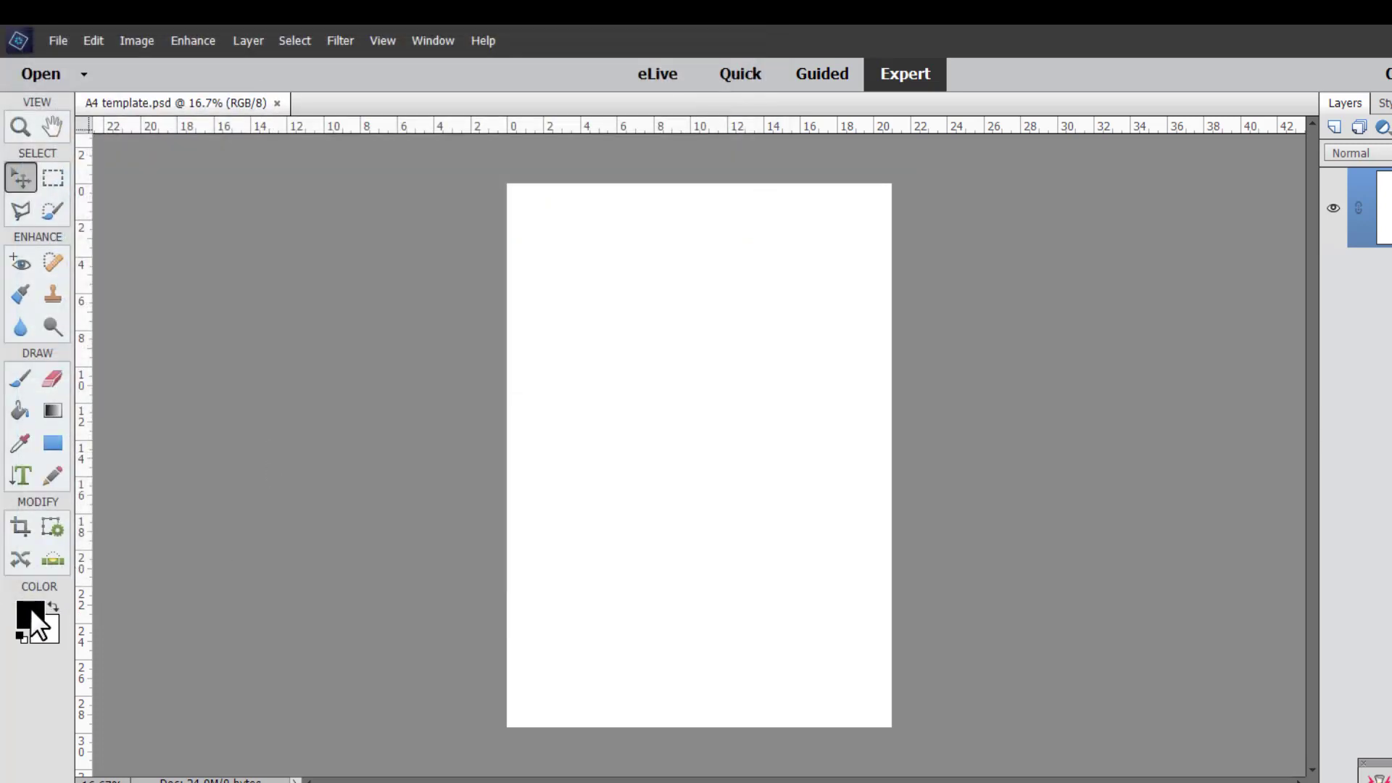
- Place two black rectangle shapes with a fixed size of 6 × 4 in, one above the other on the page
left_click(54, 444)
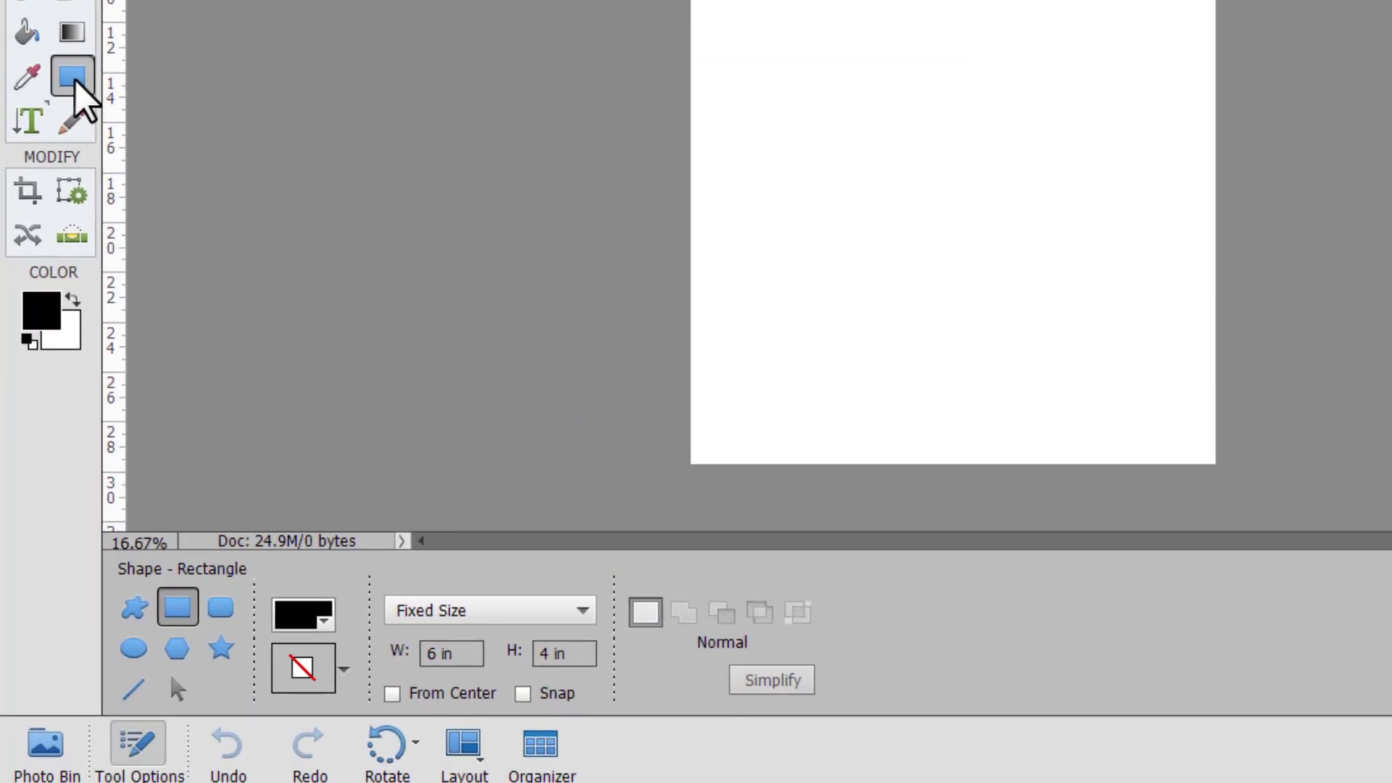
key("u")
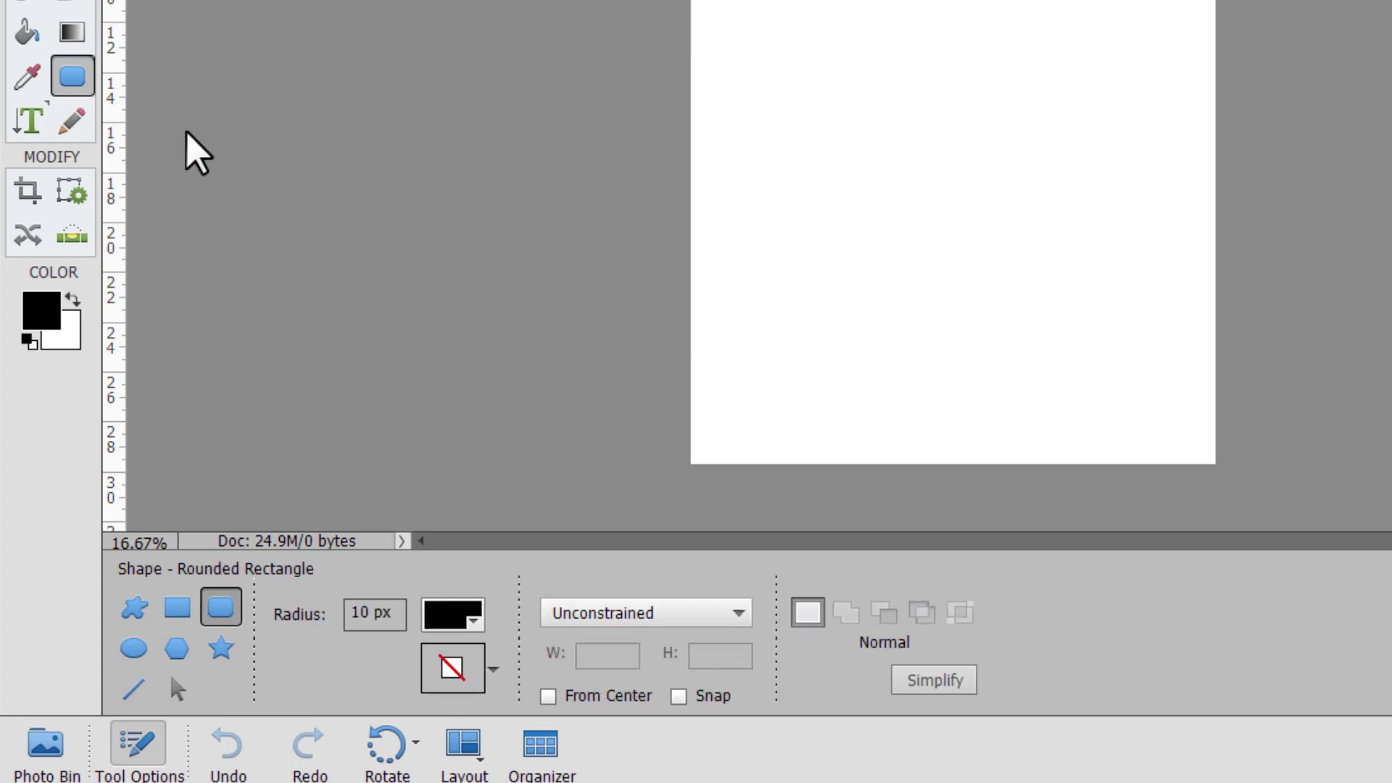
left_click(176, 609)
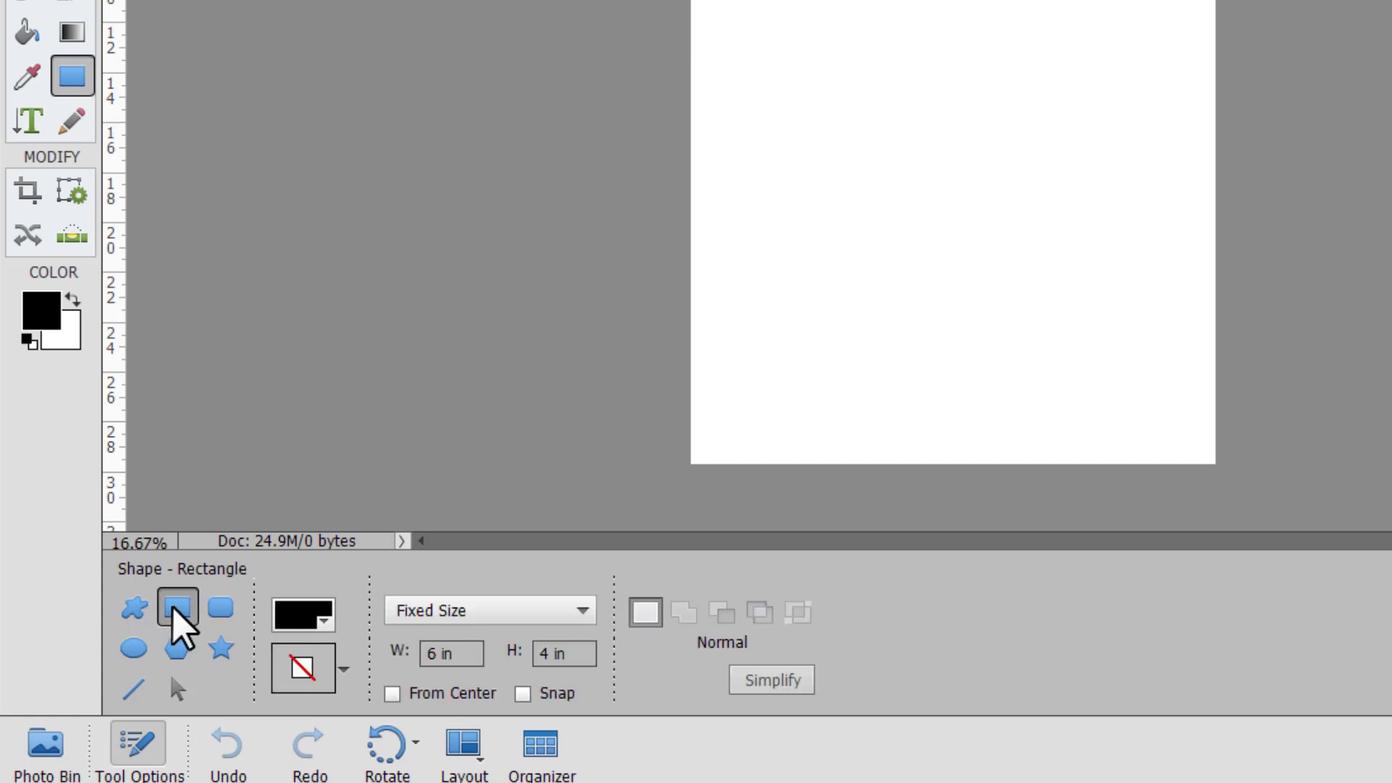
left_click(454, 611)
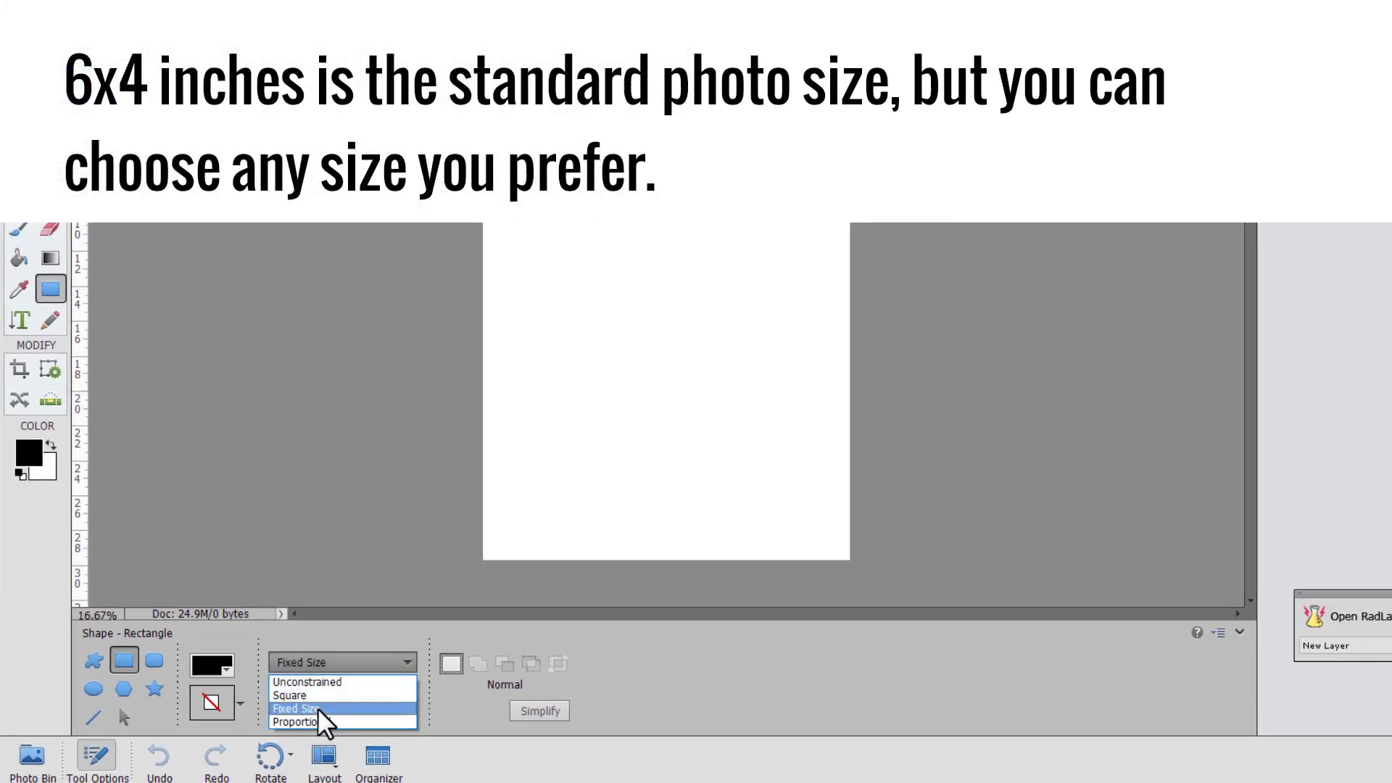
left_click(296, 709)
left_click(310, 693)
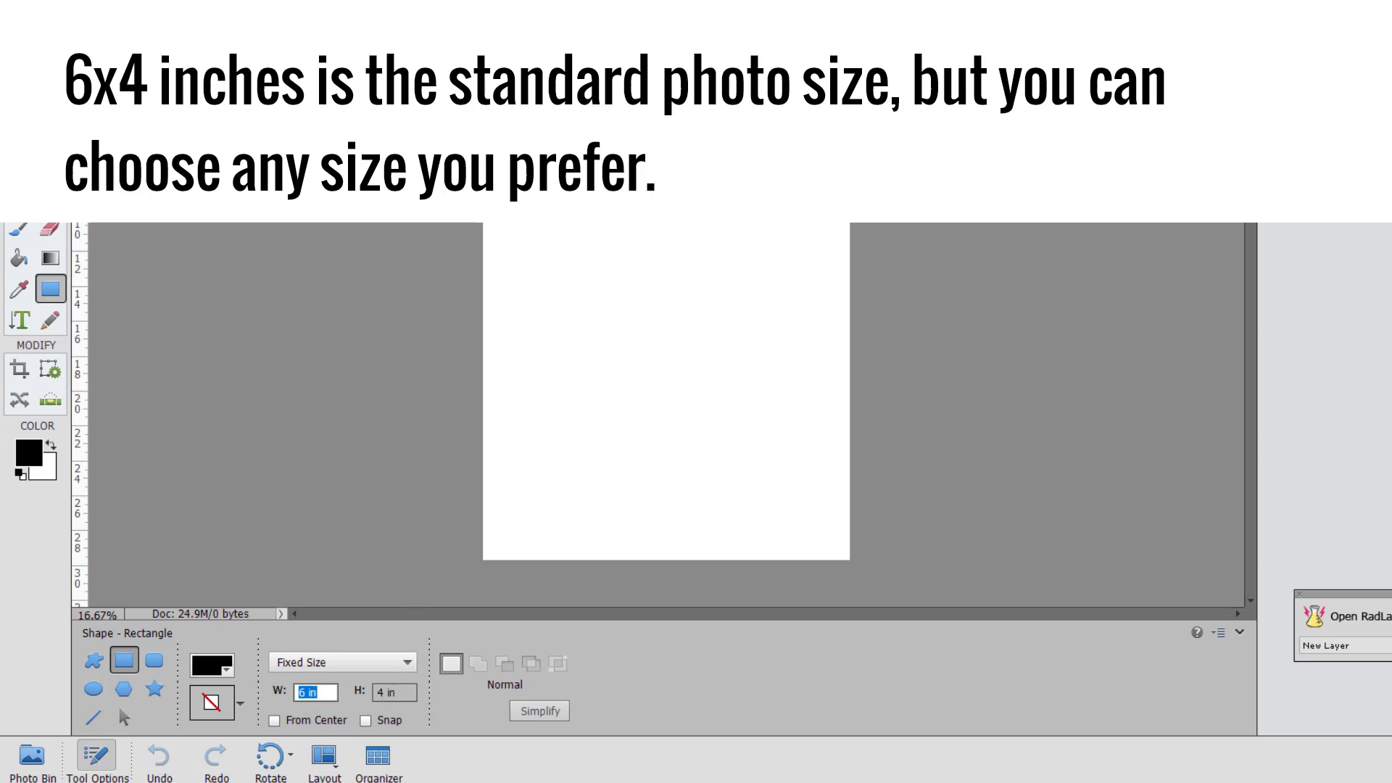
left_click(534, 104)
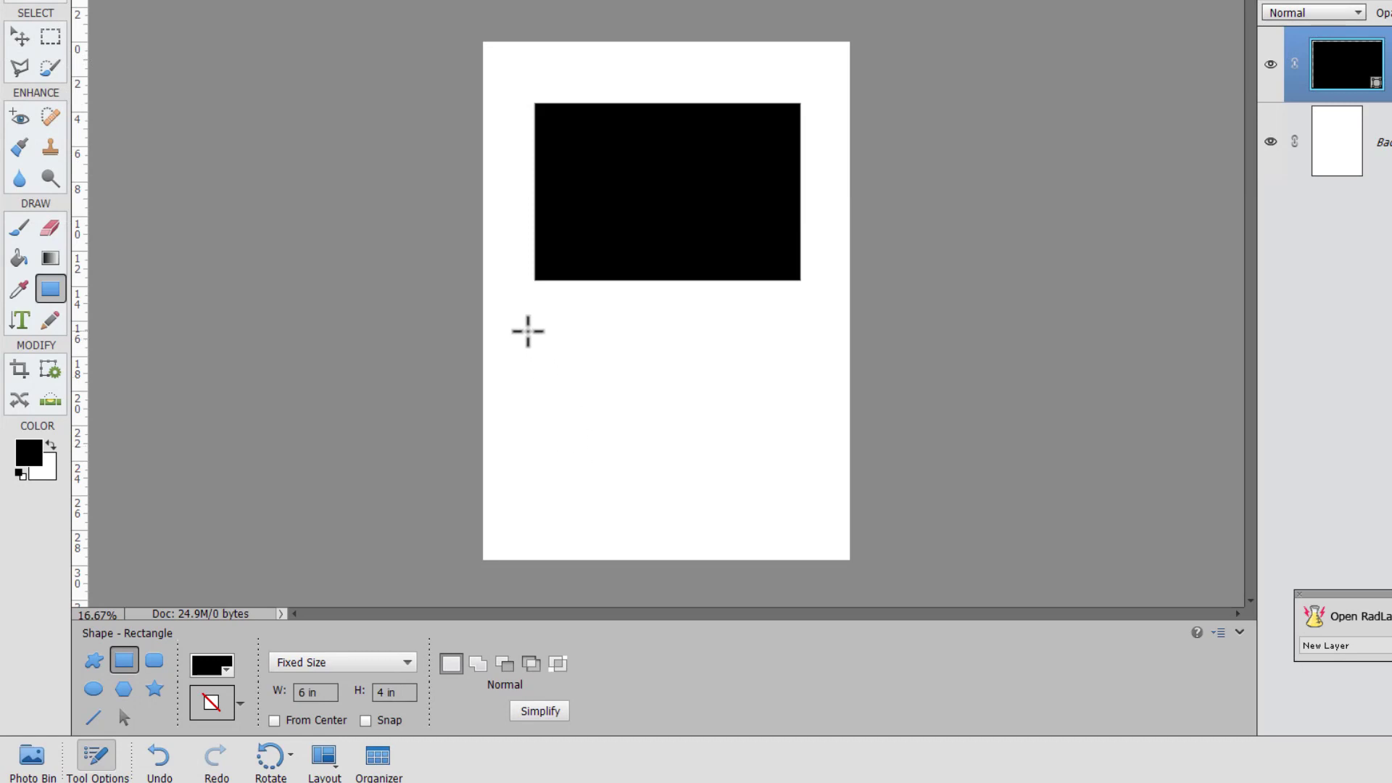
left_click(528, 332)
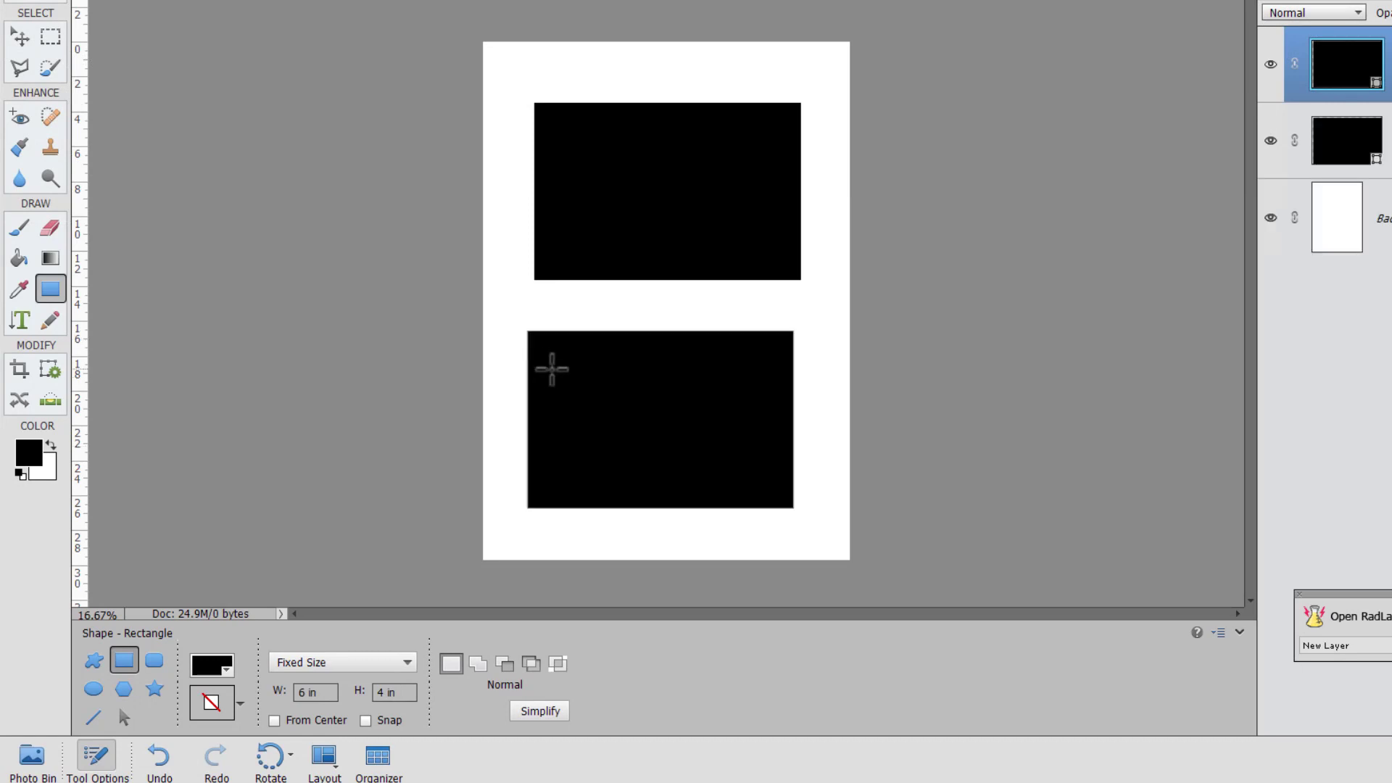
- Place two purple 3 × 4 in rectangles behind the upper black one, near the page's two upper corners
left_click(308, 692)
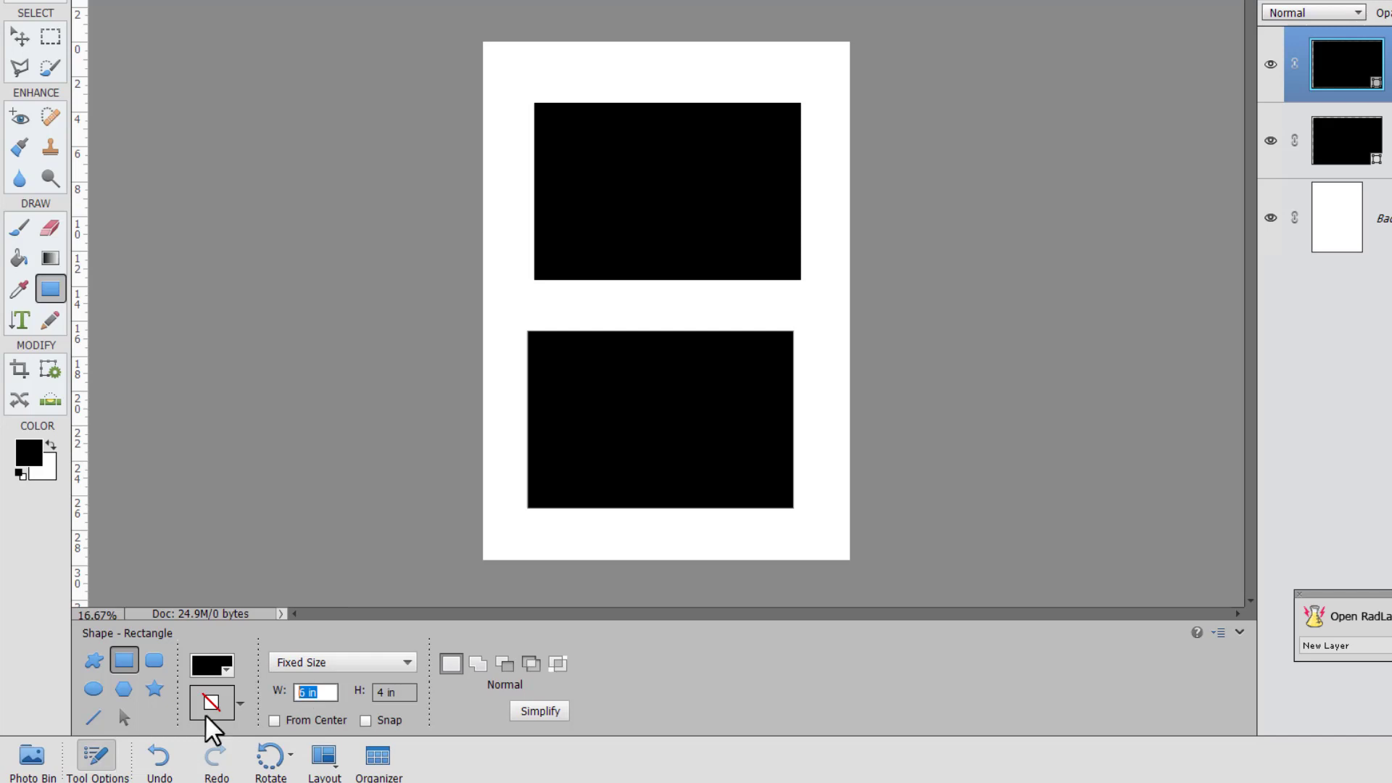
type("3")
key("Tab")
key("ctrl+z")
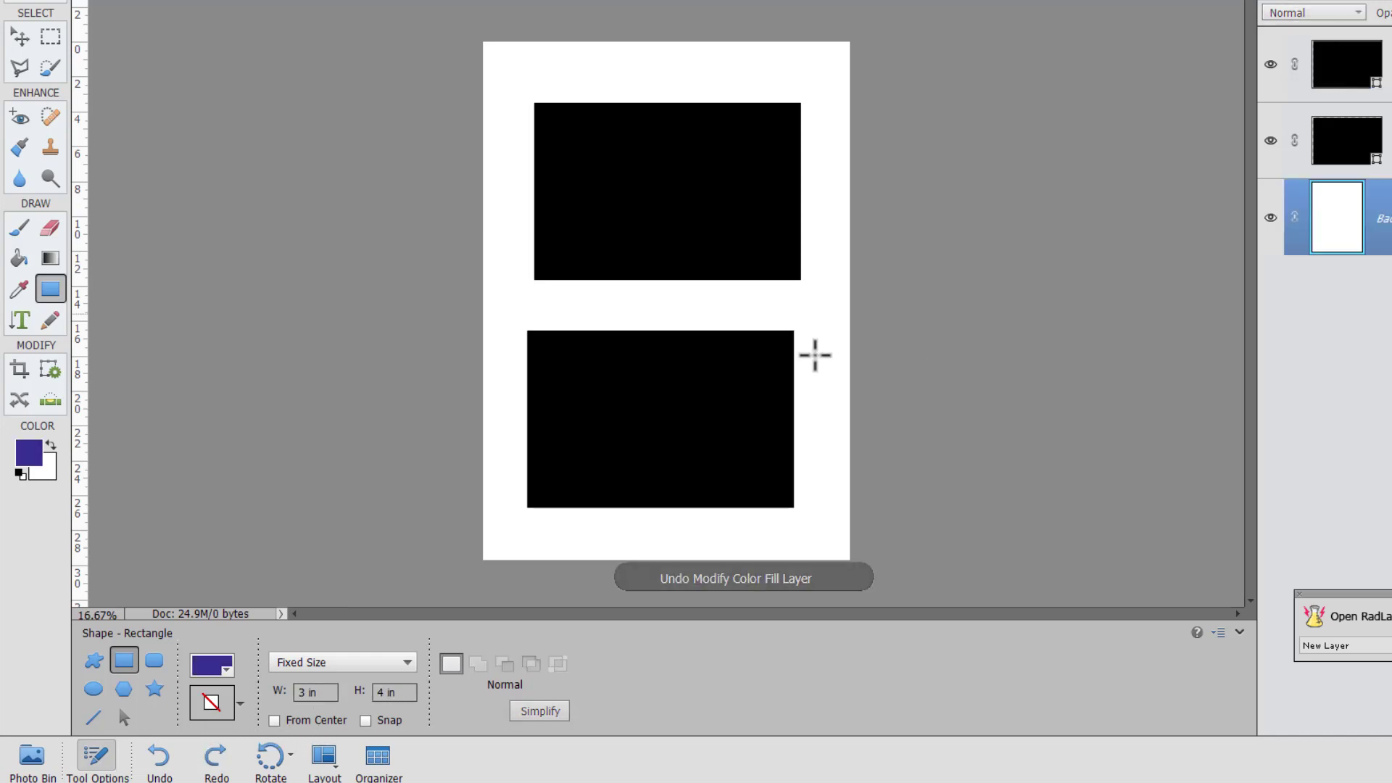
left_click(227, 668)
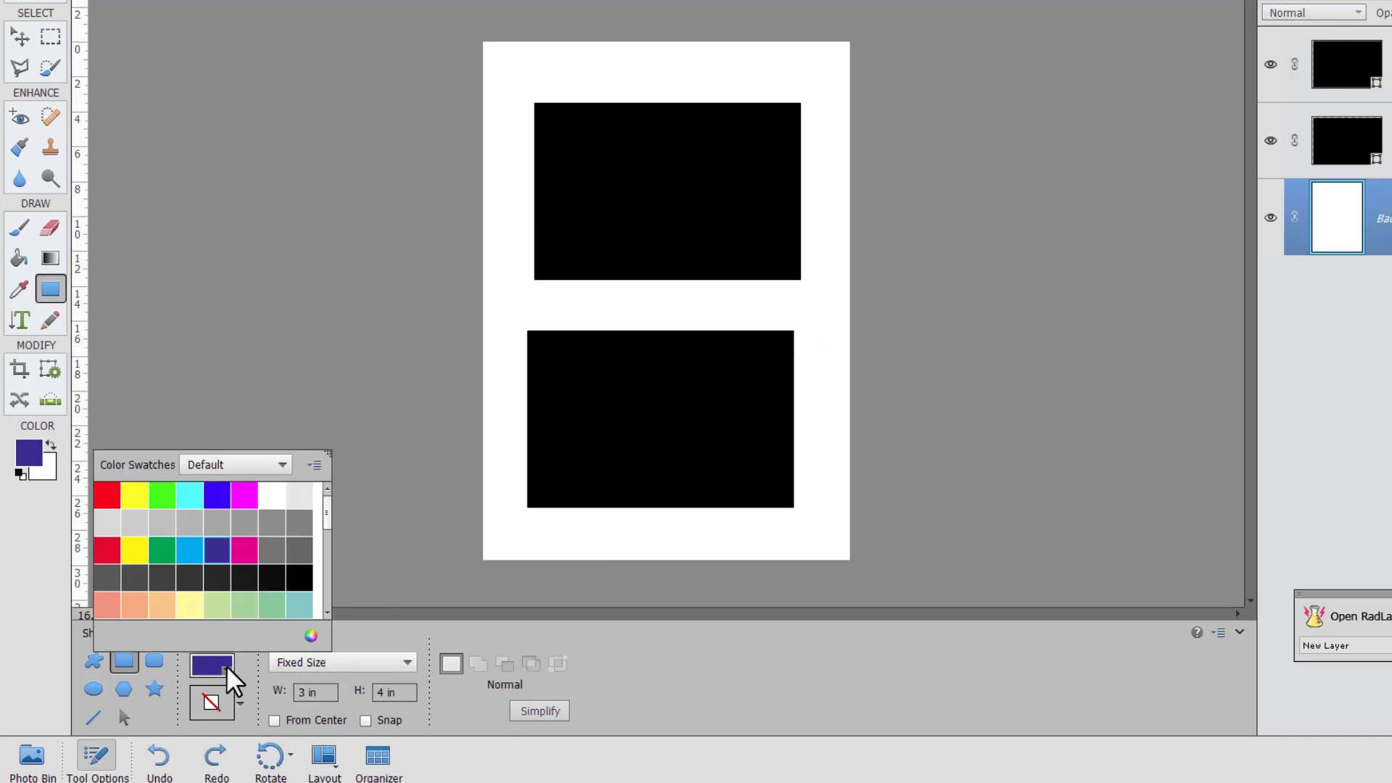
left_click(780, 718)
left_click(522, 78)
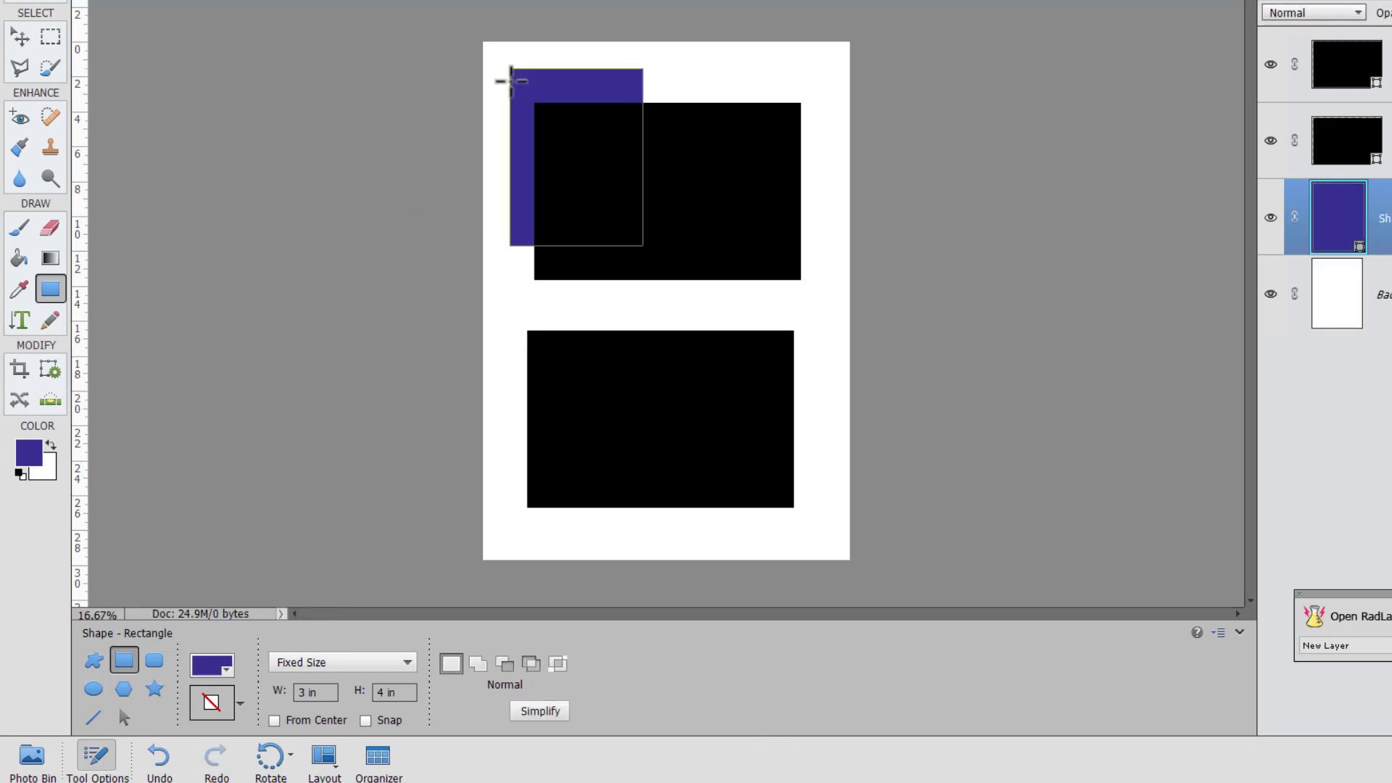
left_click(718, 76)
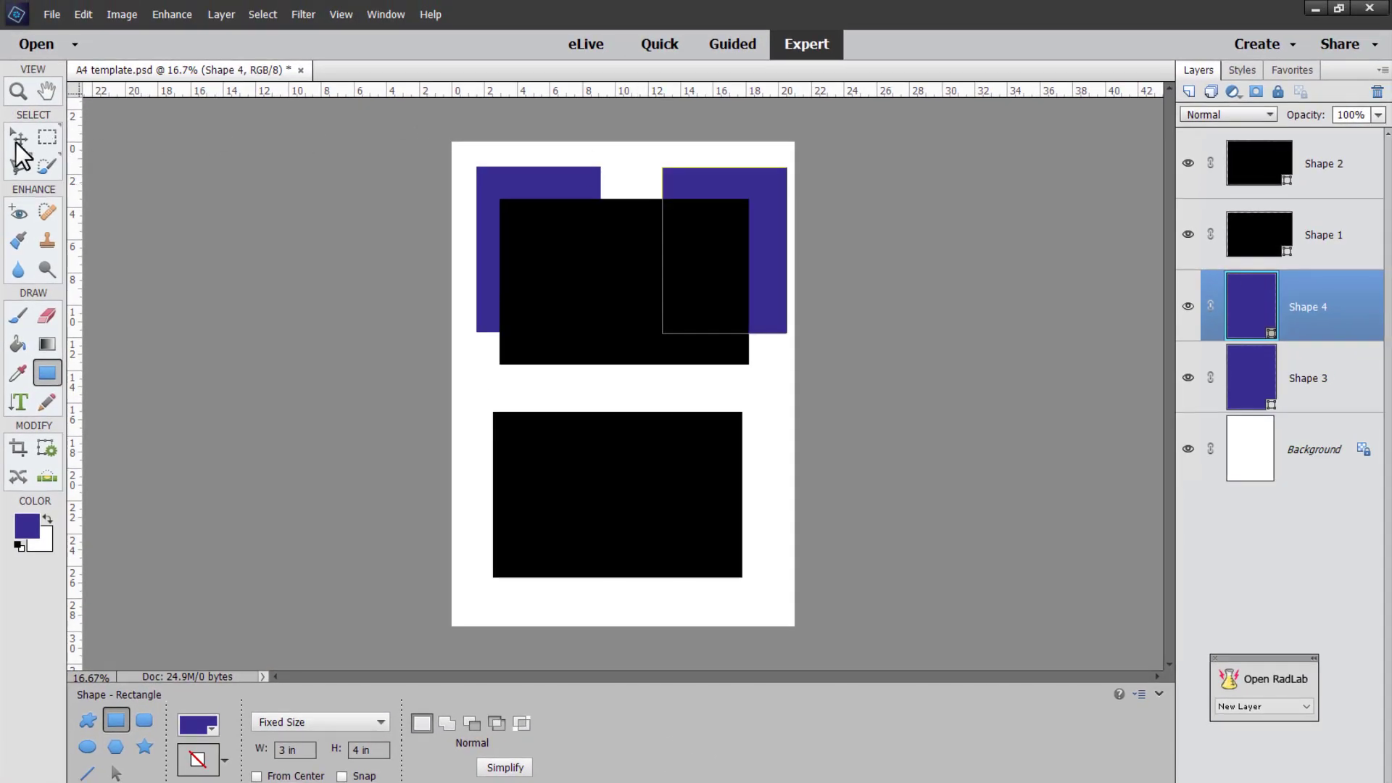
- Move the upper black rectangle into the page's top-left corner and both purple rectangles down to the lower part of the page
left_click(18, 137)
left_click_drag(614, 303, 594, 226)
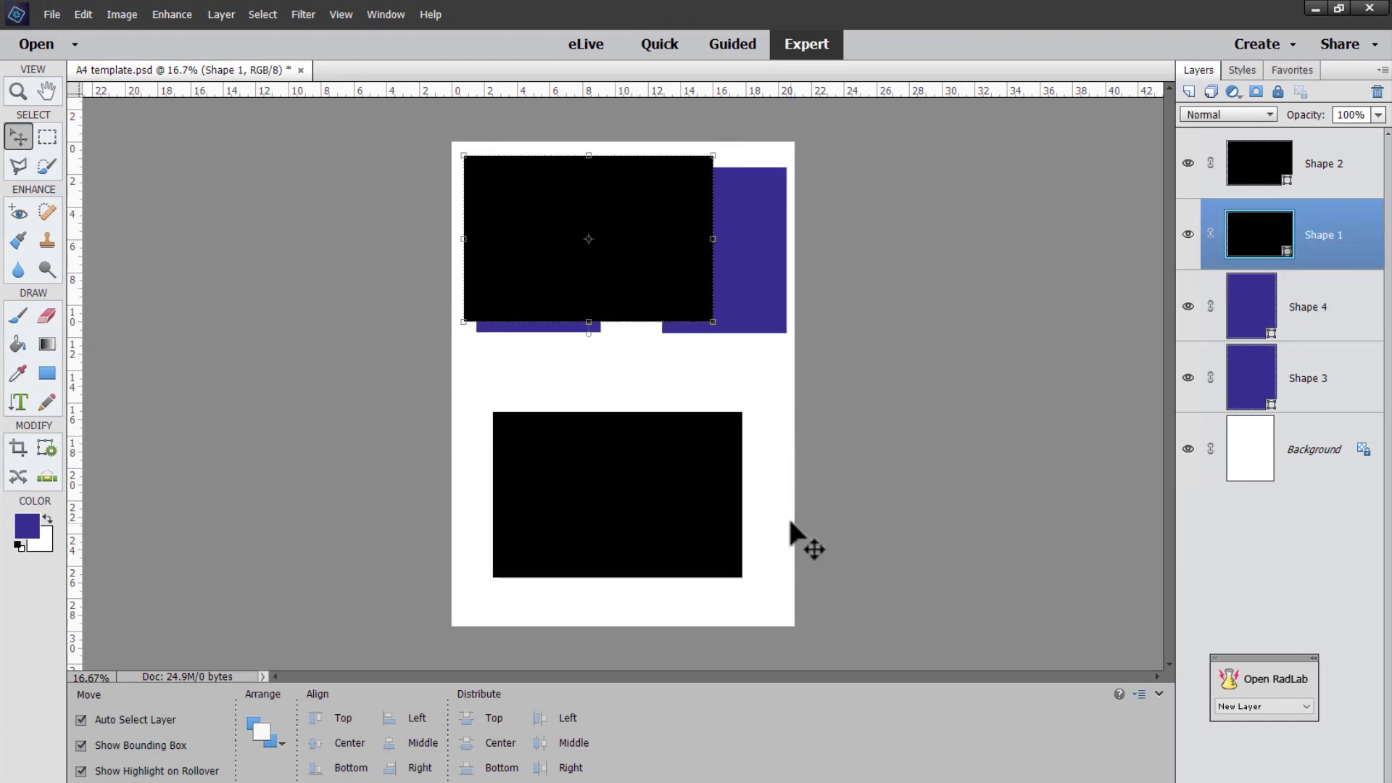
left_click_drag(779, 297, 767, 574)
left_click_drag(564, 328, 599, 607)
left_click_drag(709, 497, 699, 497)
left_click(587, 308, "shift")
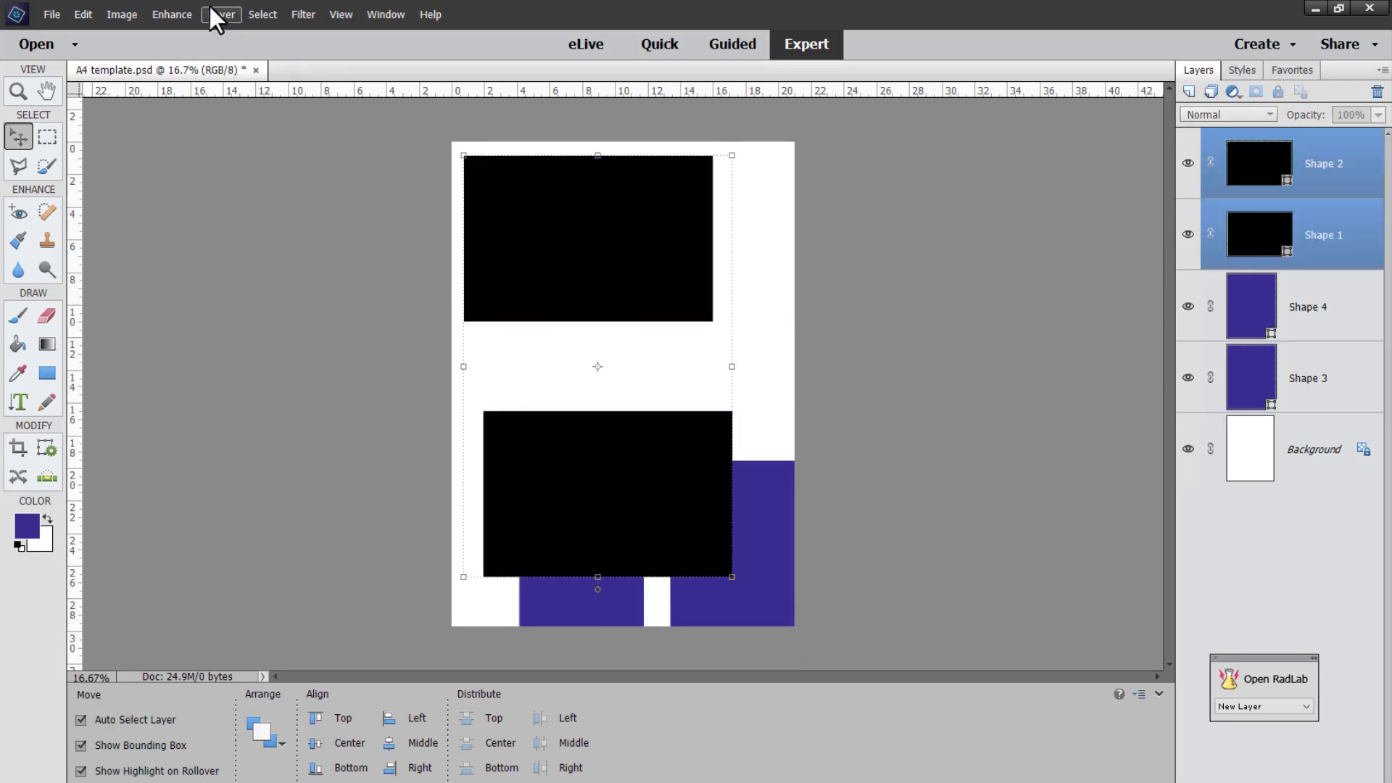
left_click(124, 13)
mouse_move(172, 14)
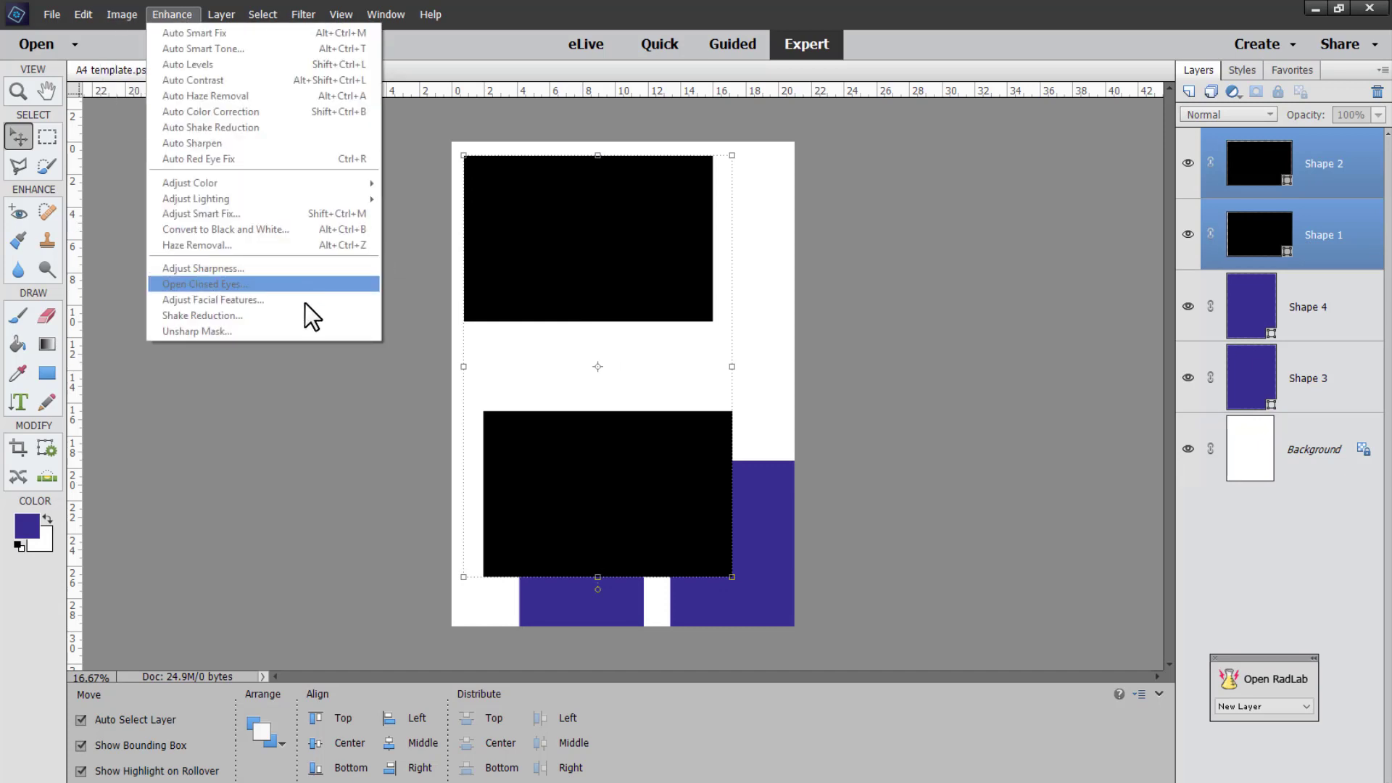
left_click(445, 423)
left_click(759, 433)
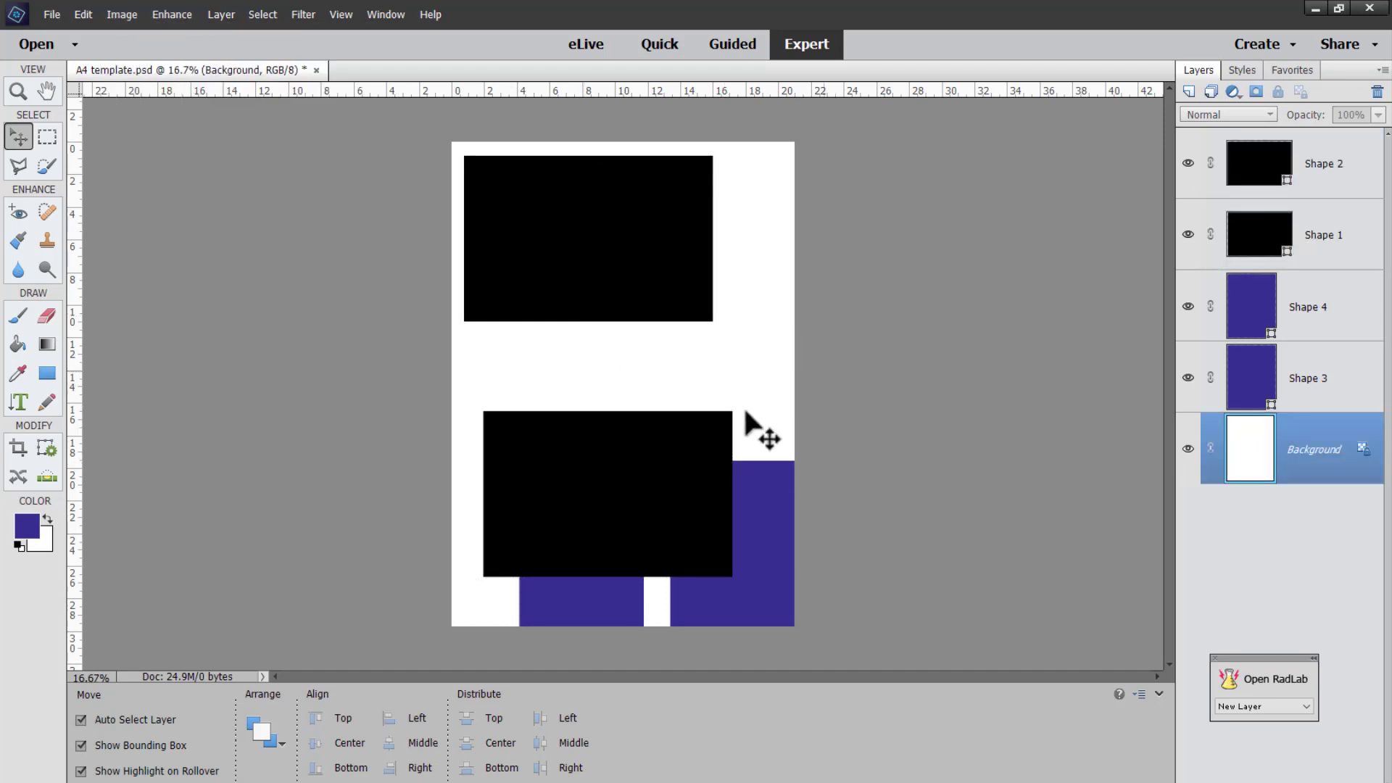
- Butt the lower black rectangle against the underside of the upper one and rotate both layers 90° left together
left_click_drag(700, 472, 680, 378)
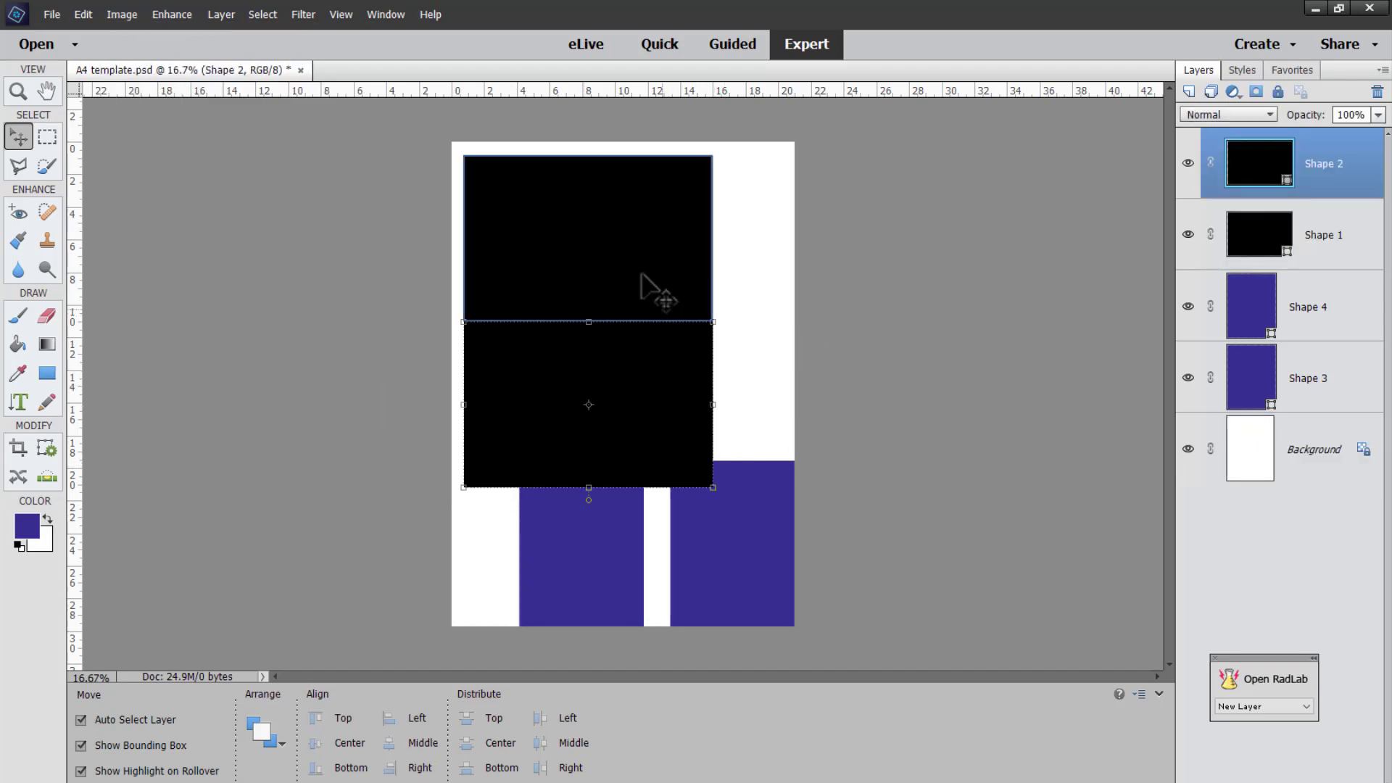
left_click(605, 256, "shift")
left_click(123, 14)
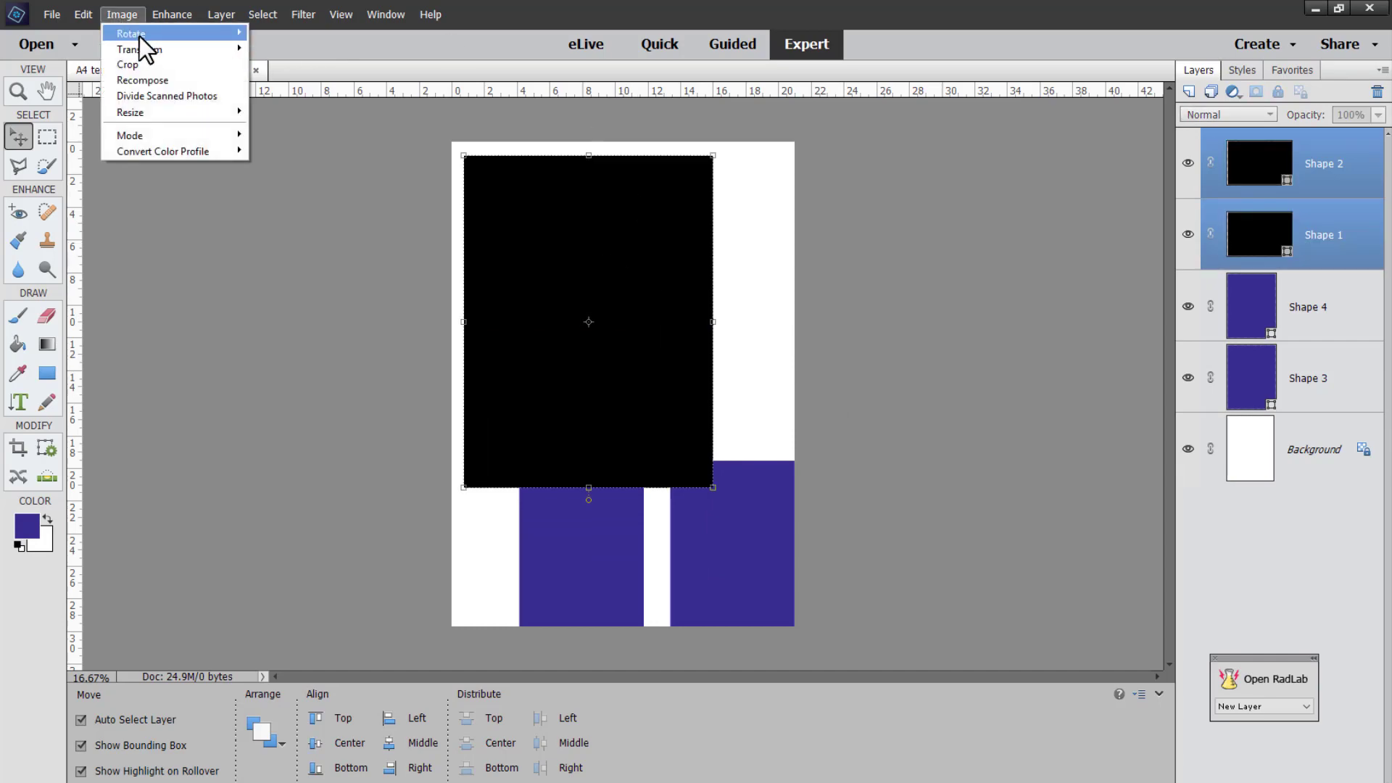
mouse_move(140, 35)
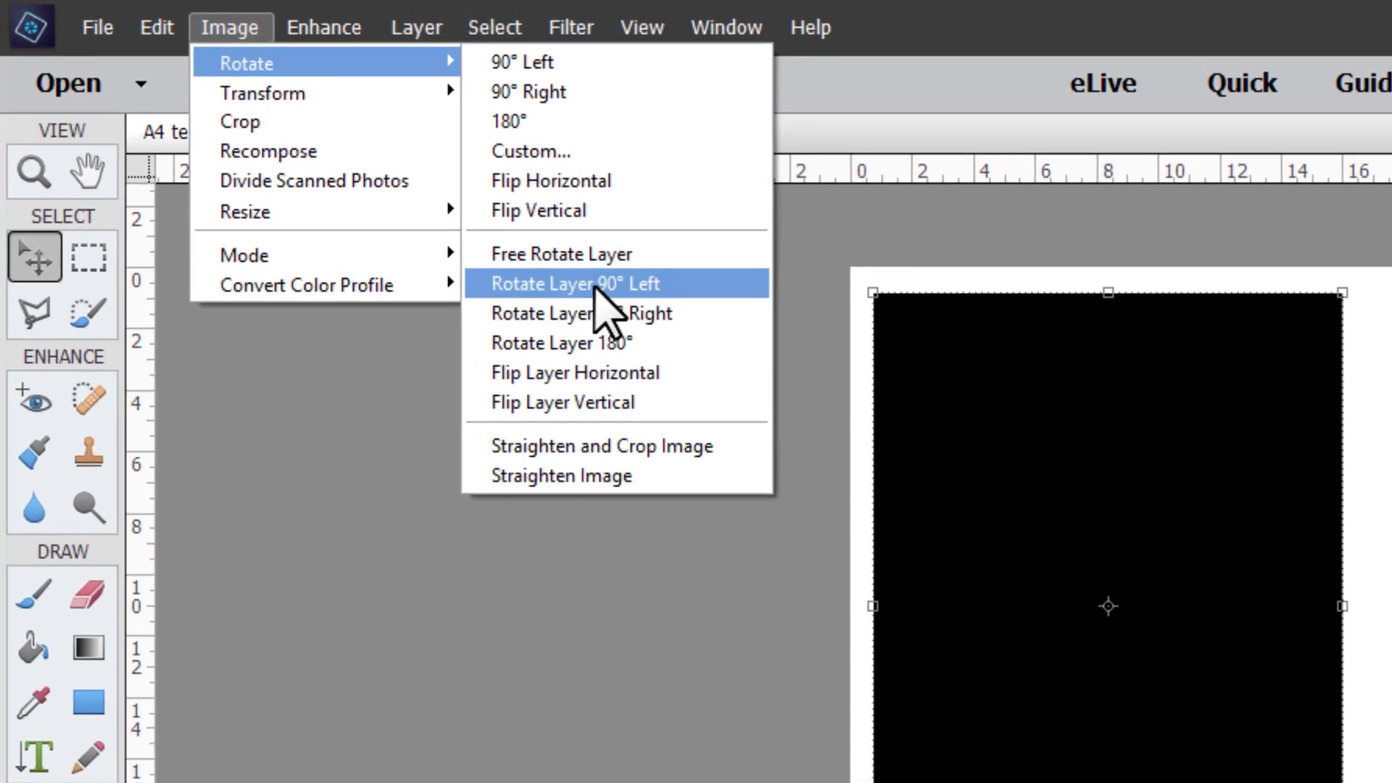
left_click(600, 286)
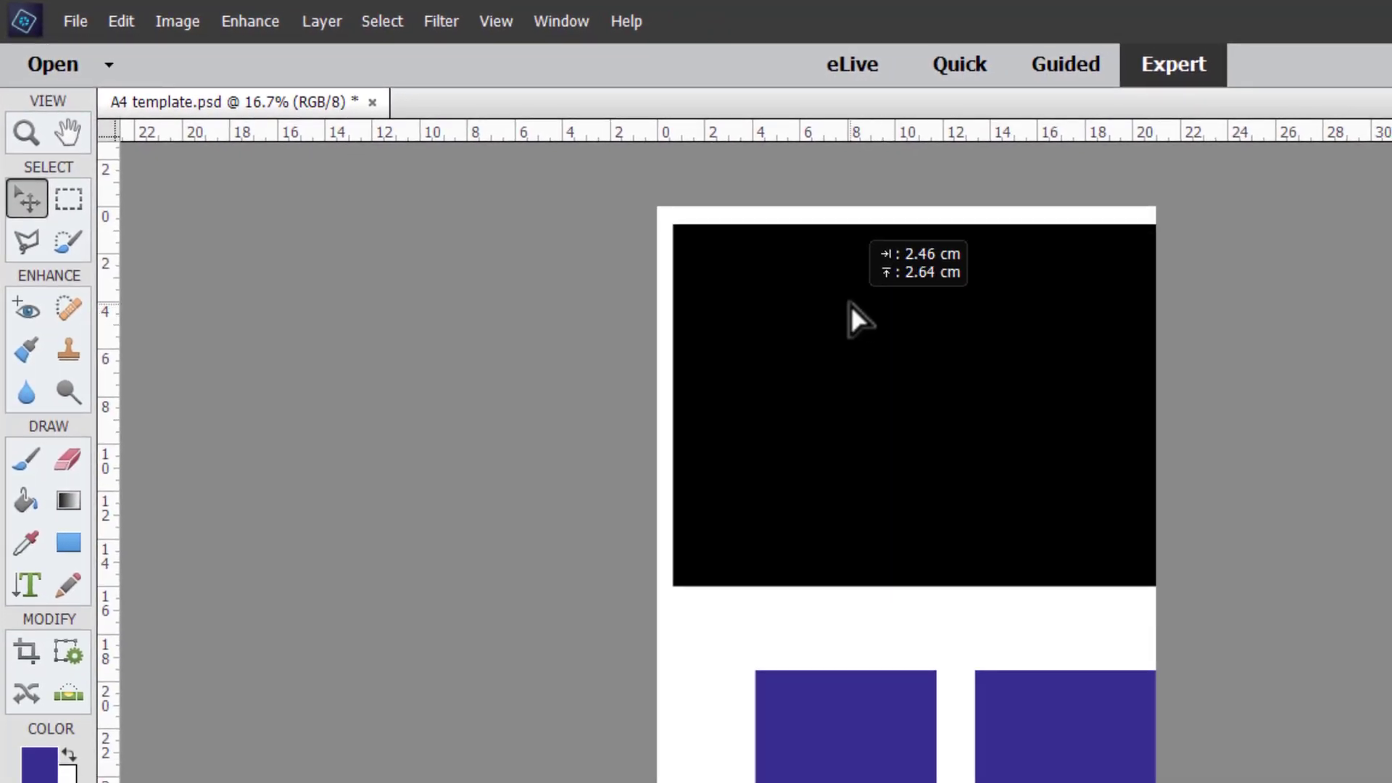
- Center the rotated black pair near the page's top edge and snap the purple rectangles beneath it, flush with its outer sides
left_click_drag(859, 319, 833, 317)
left_click(943, 551)
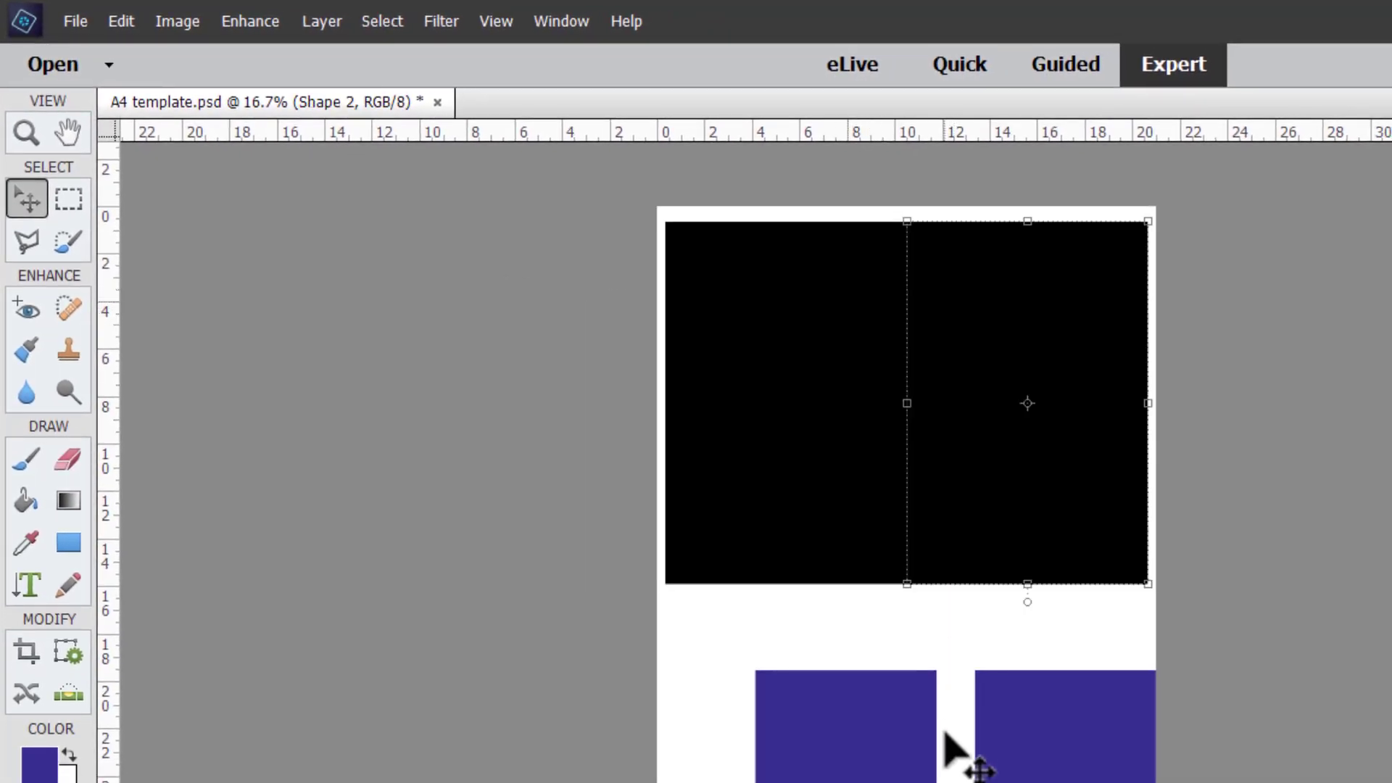
left_click(906, 771)
left_click_drag(1046, 779, 1087, 729)
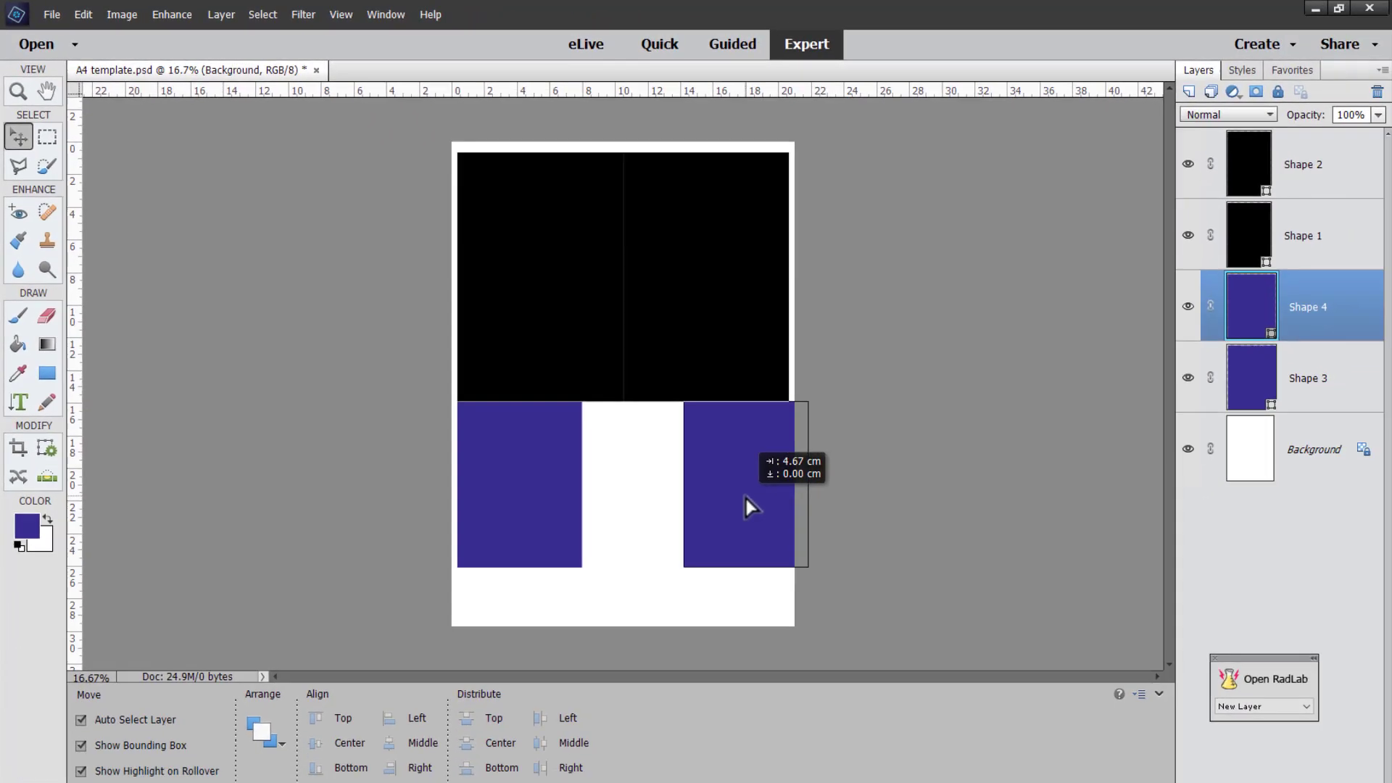
left_click_drag(746, 498, 725, 495)
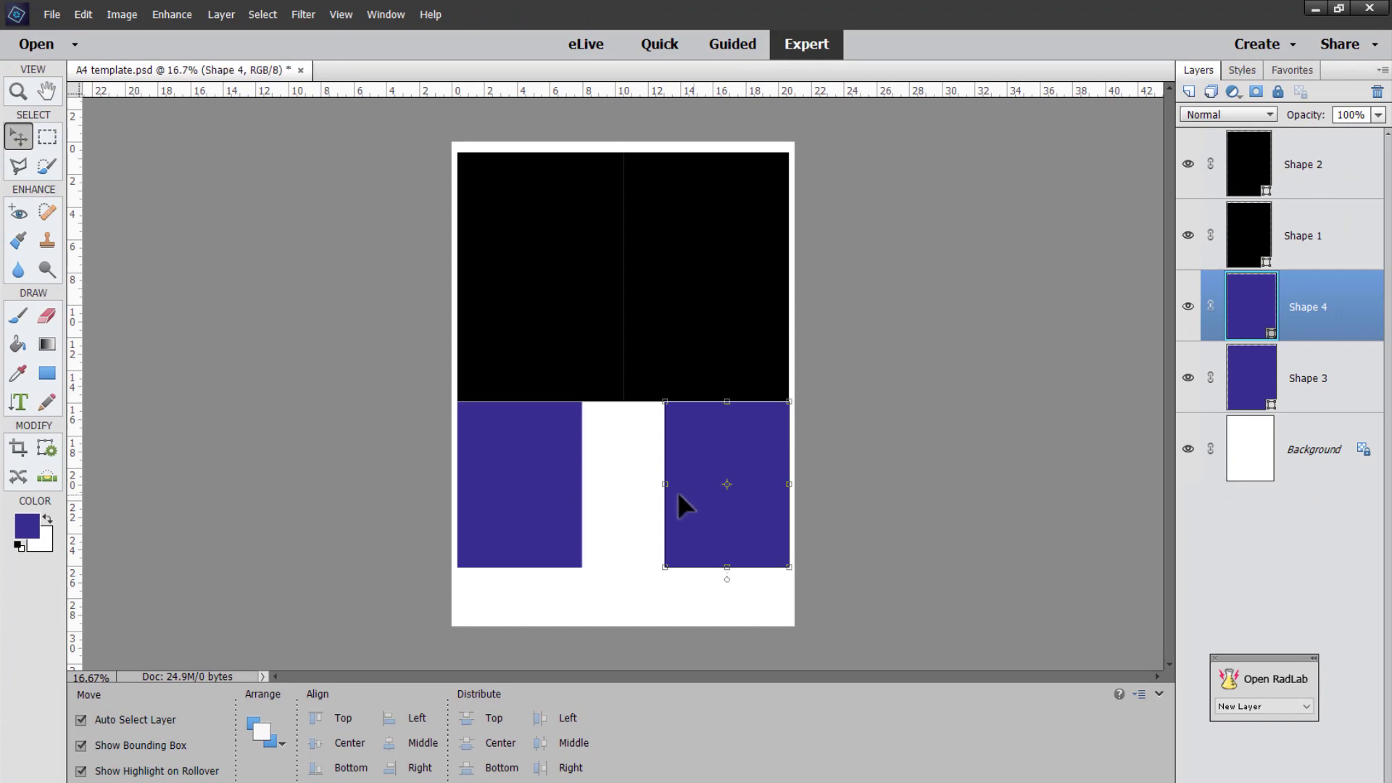
left_click(525, 504)
left_click(754, 475)
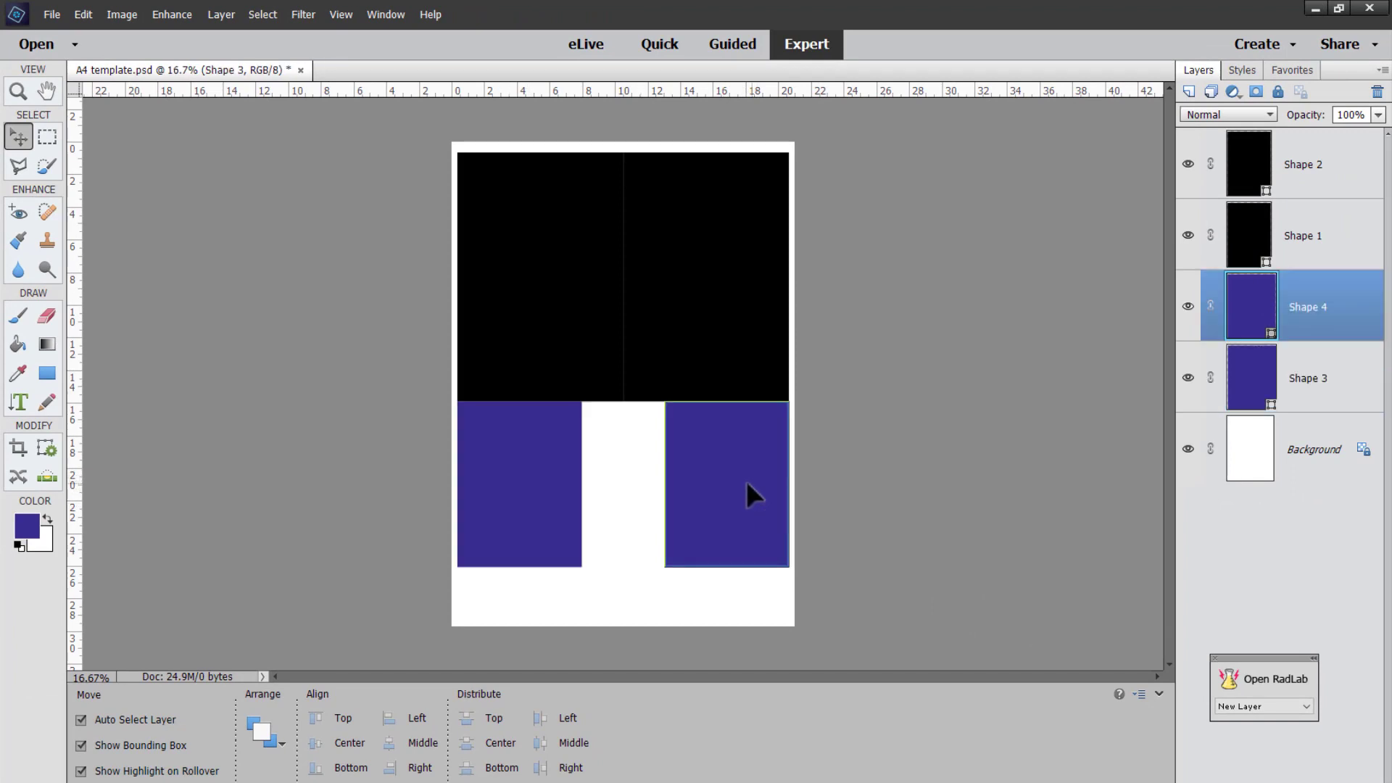
left_click(936, 392)
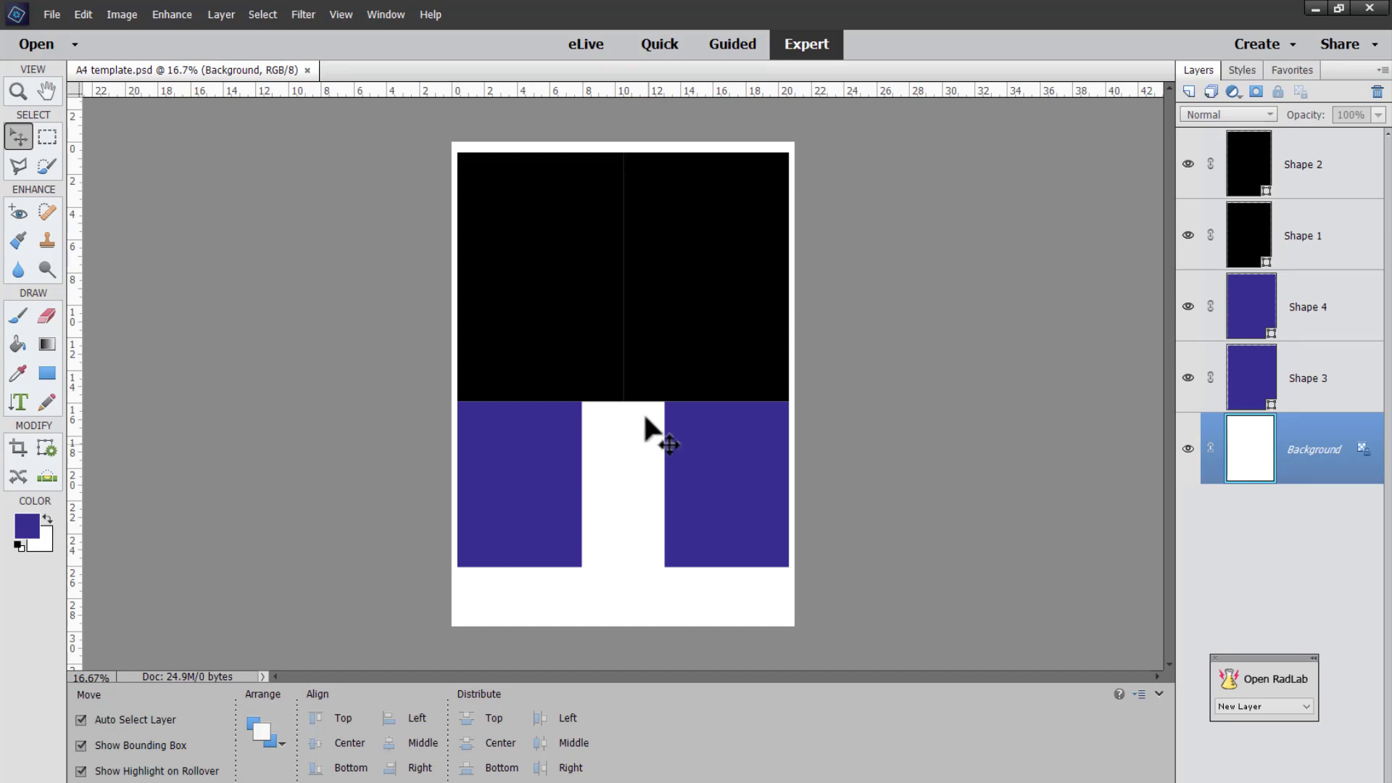
- Select the Shape 1 rectangle and open the photos from 20180111_IMG_1236.JPG to 20180106_IMG_1189.JPG alongside A4 template.psd
left_click(525, 274)
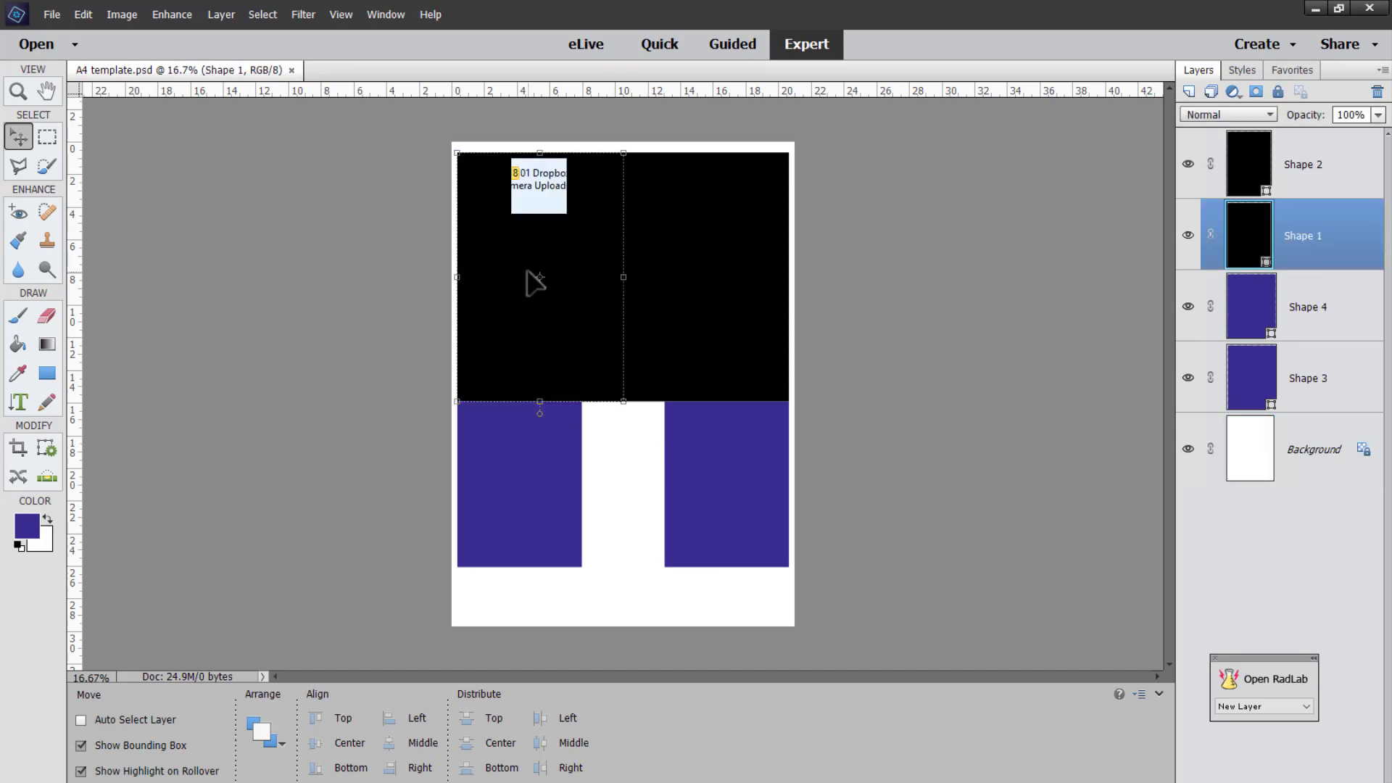
key("ctrl+o")
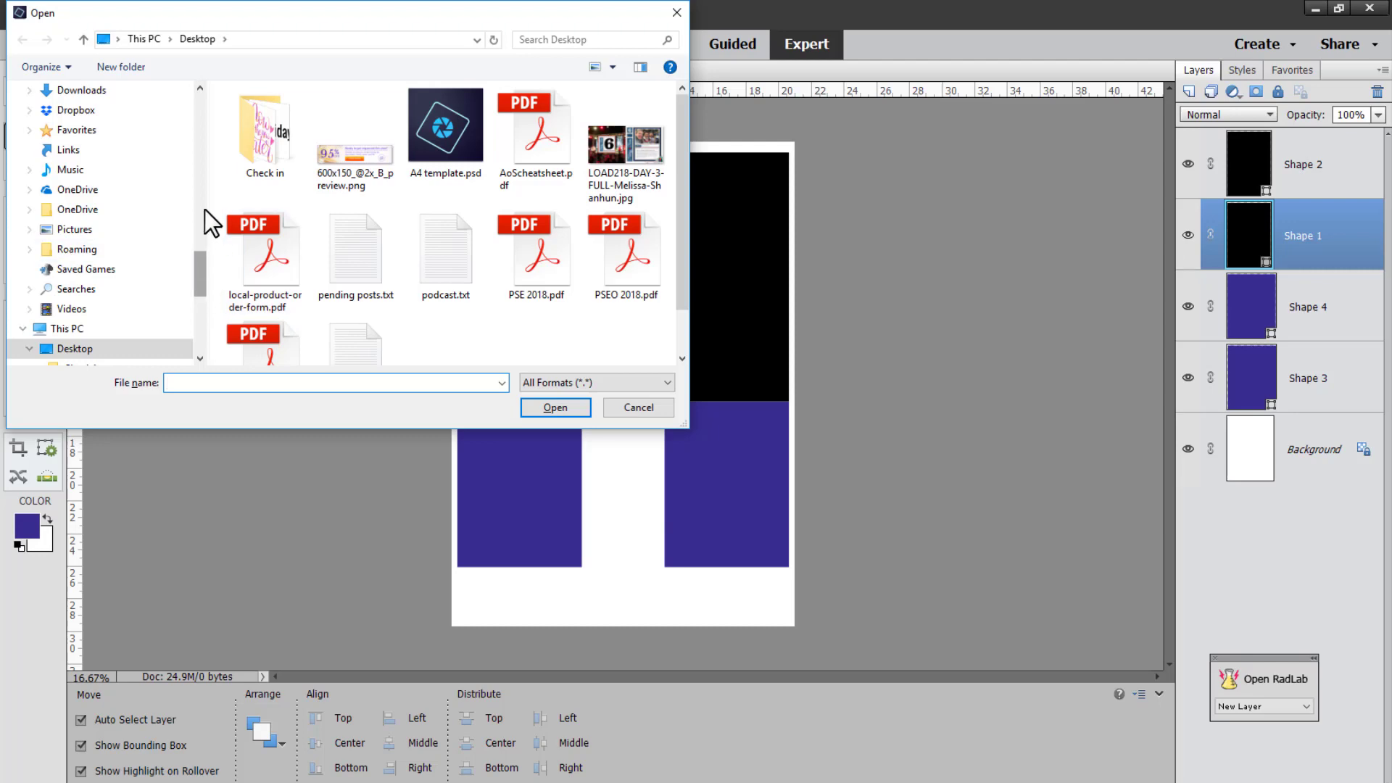
scroll(204, 210, "up", 5)
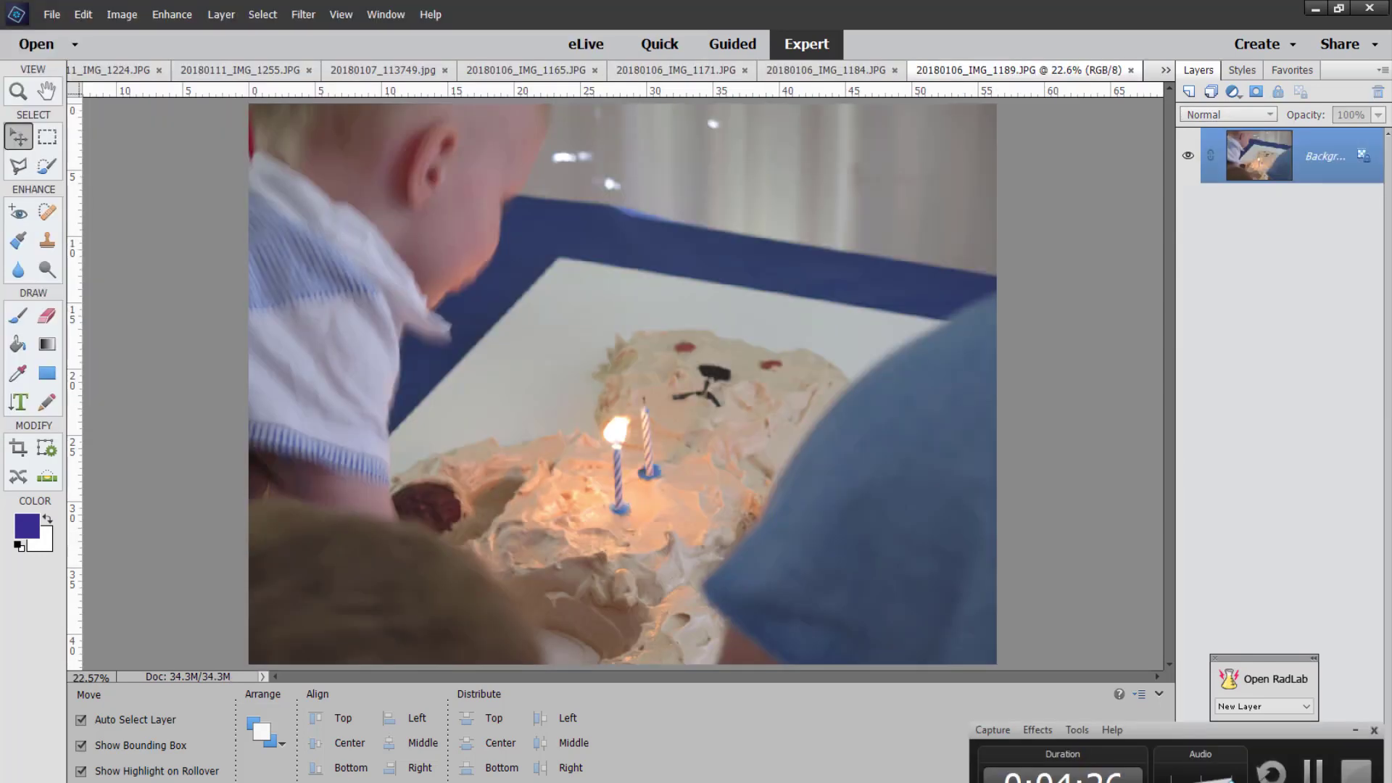
double_click(129, 751)
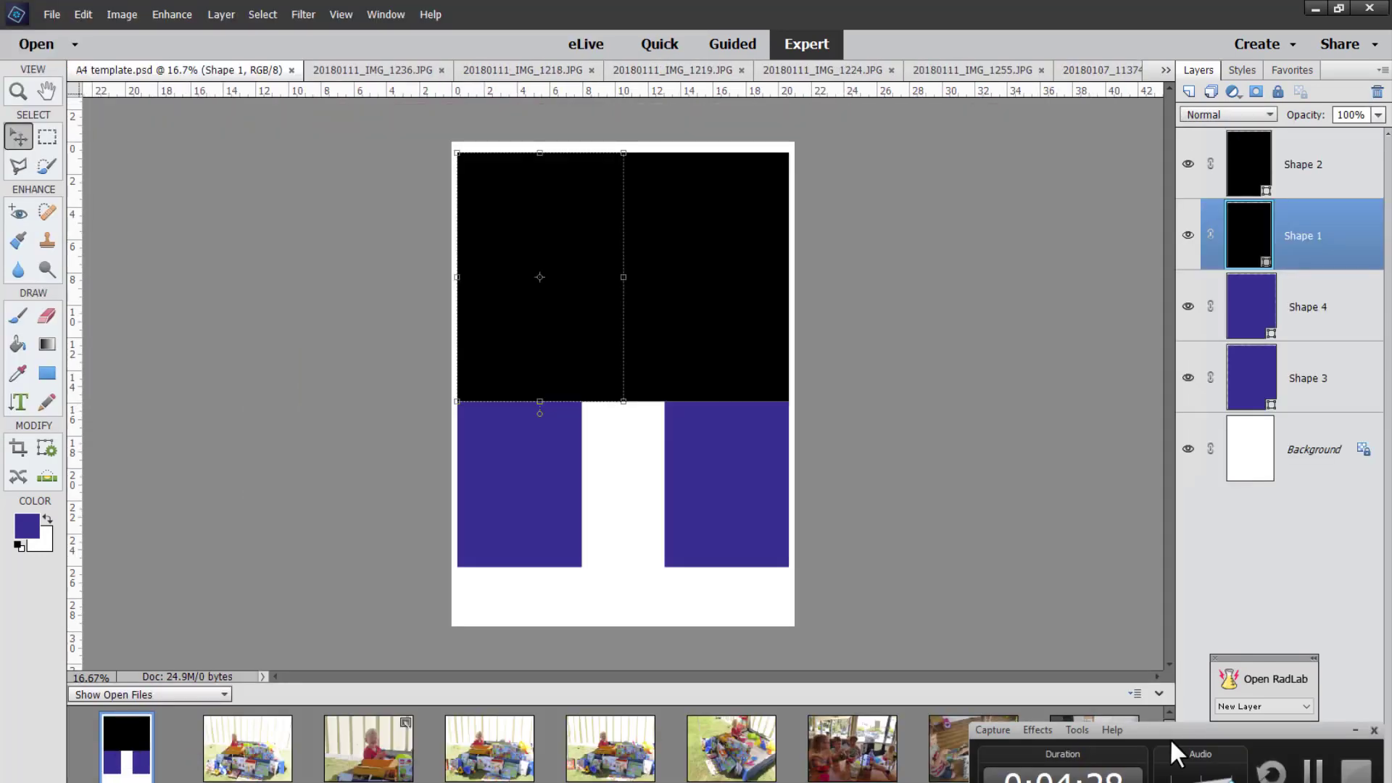
left_click(1357, 728)
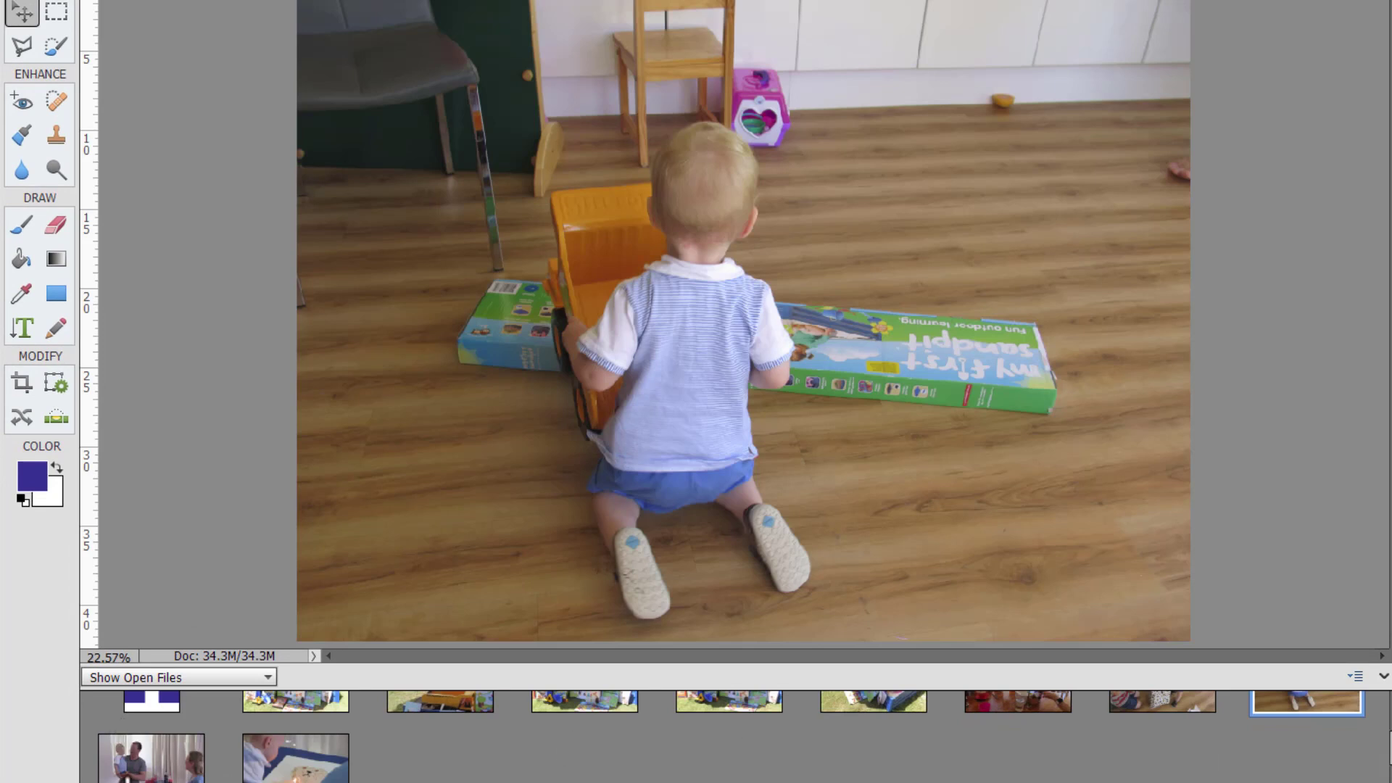
left_click(145, 751)
left_click(148, 702)
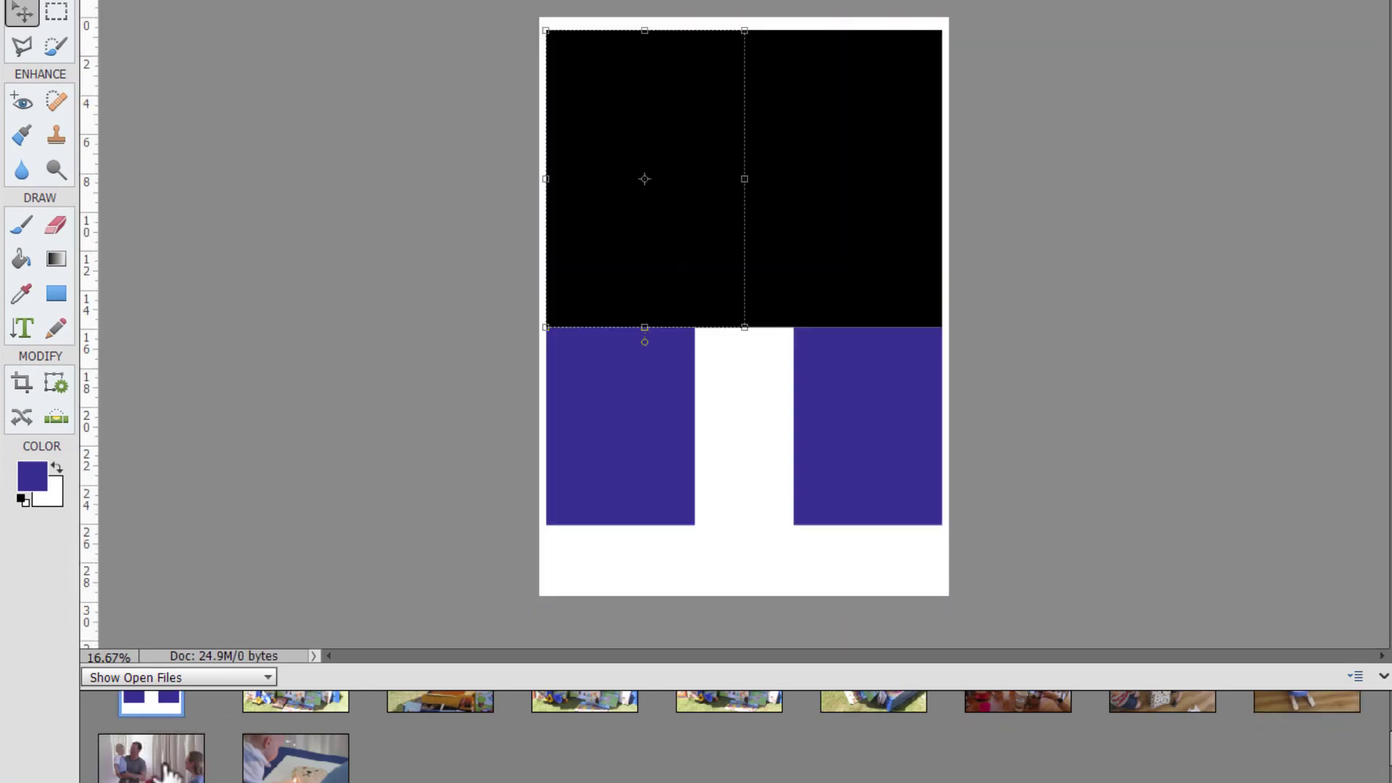
- Place 20180106_IMG_1184.JPG directly above the Shape 1 layer in the template and rotate the photo layer 90° left
left_click_drag(168, 770, 606, 242)
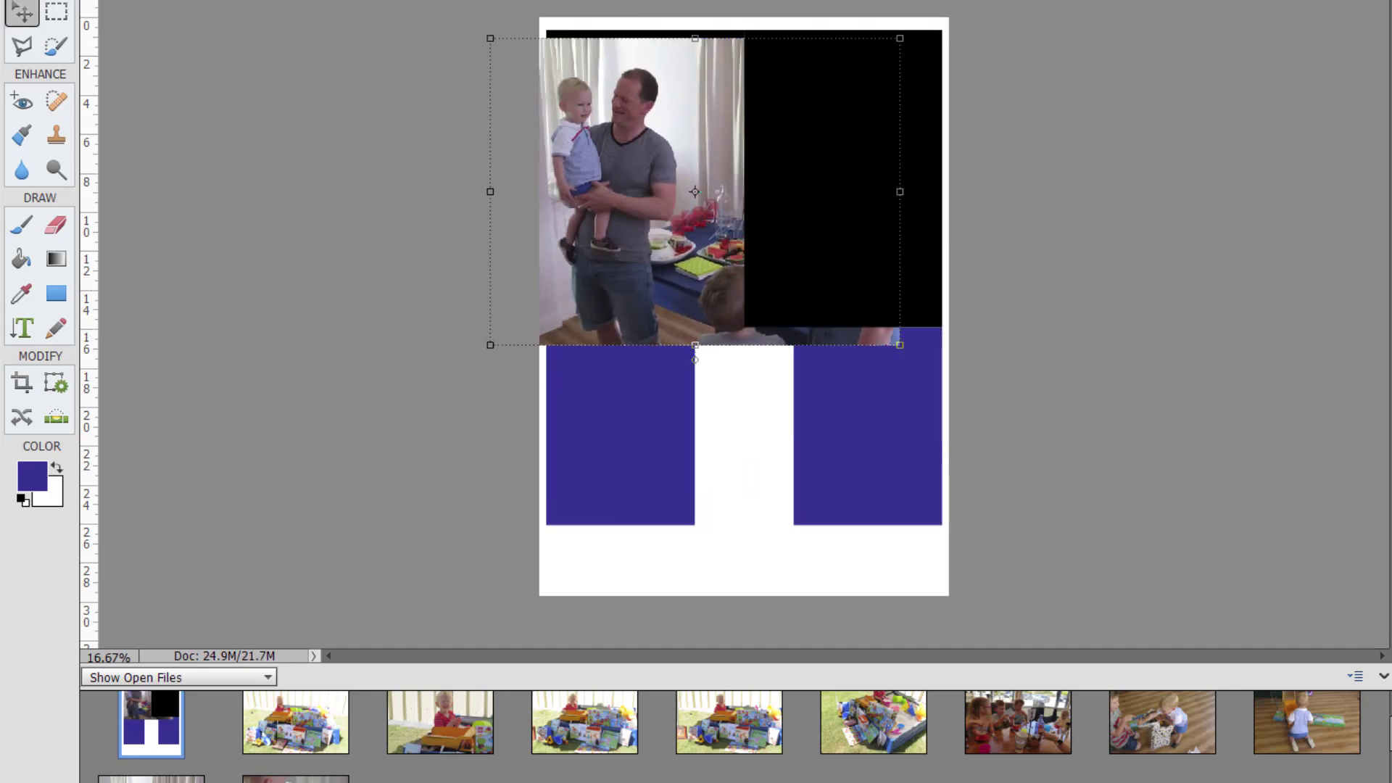
left_click(146, 15)
mouse_move(134, 40)
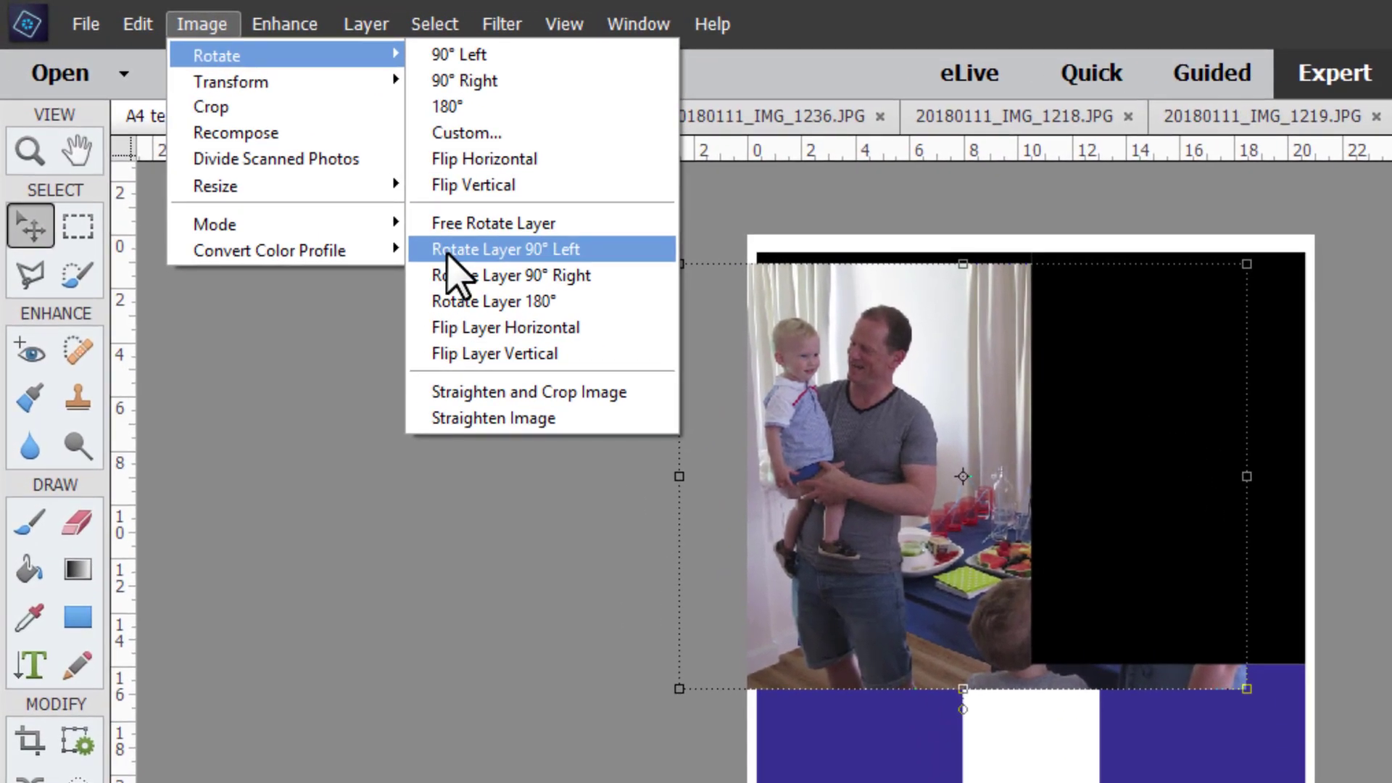
left_click(460, 254)
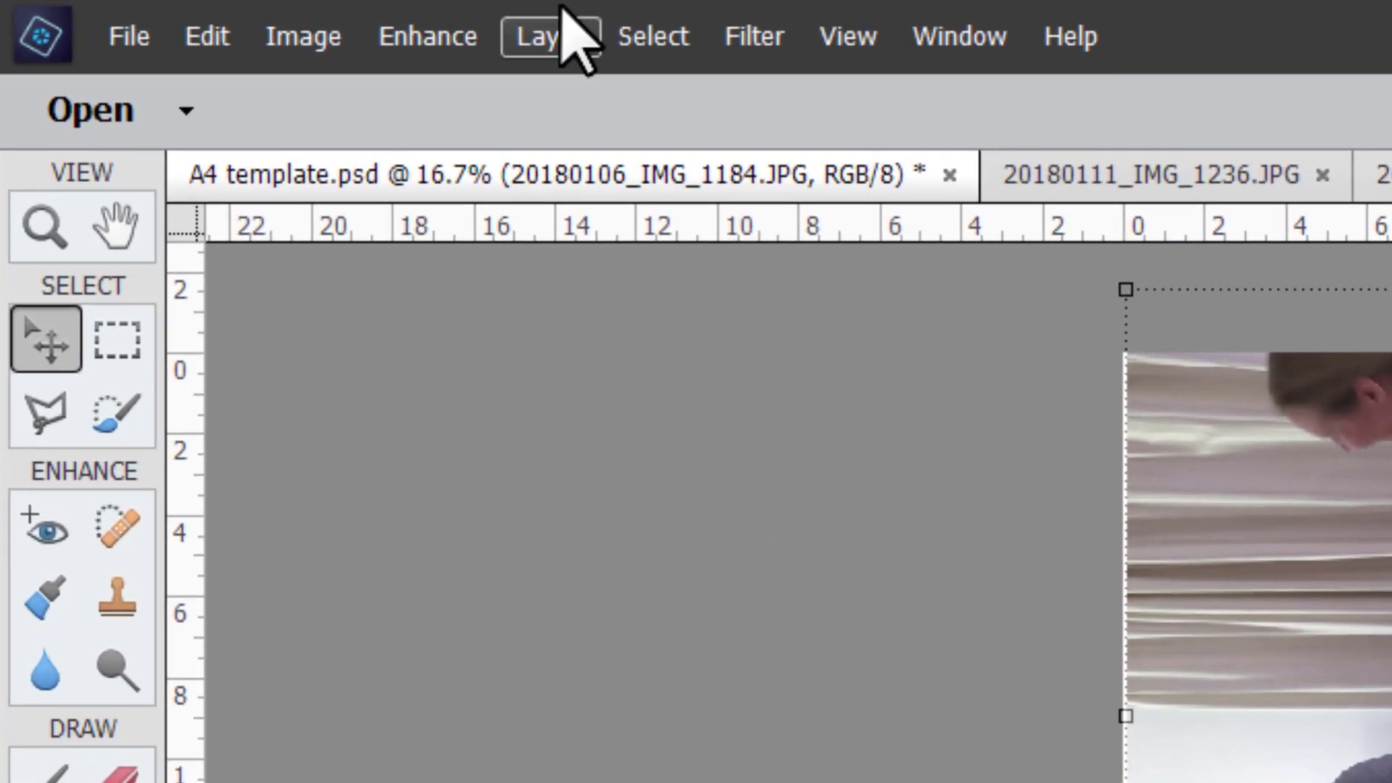
- Clip the rotated photo to the Shape 1 rectangle and scale it down to match the rectangle's full height
left_click(560, 35)
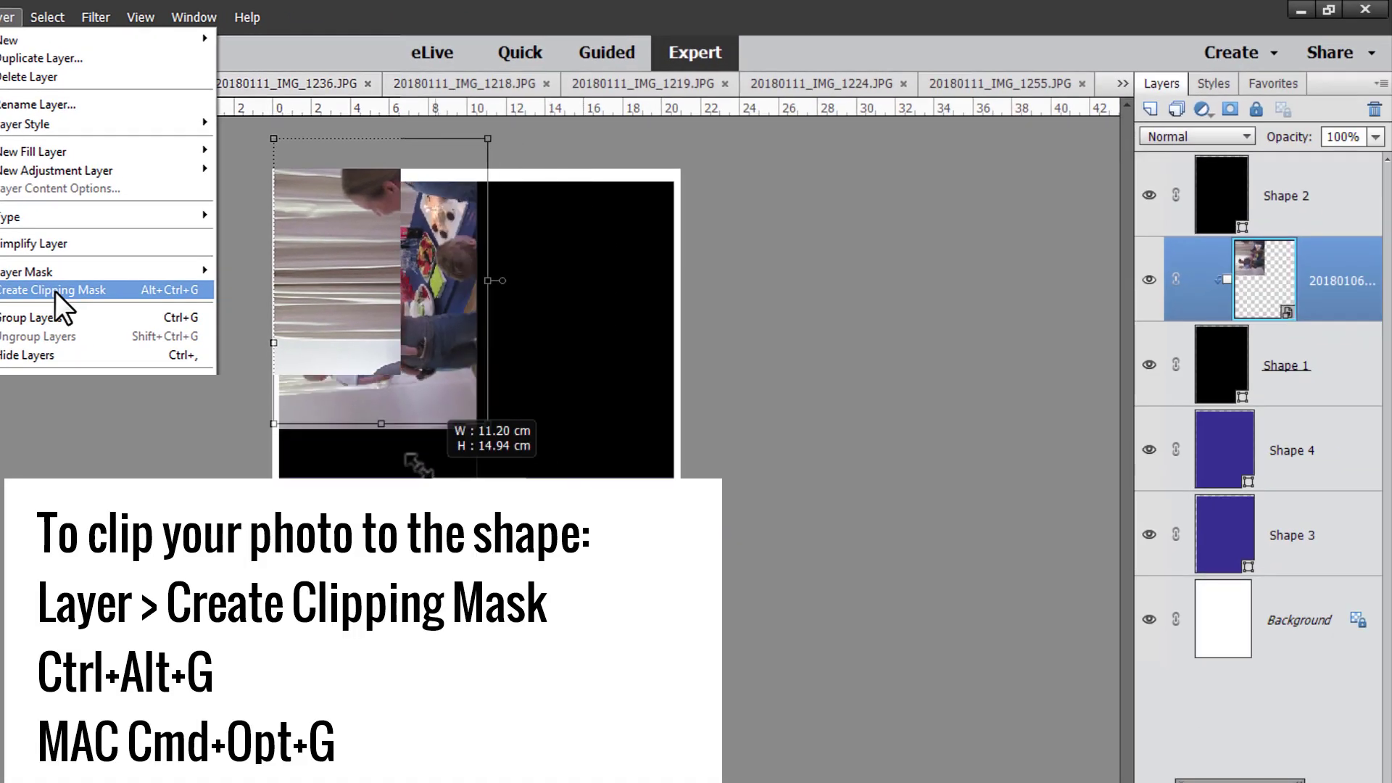
left_click_drag(418, 466, 244, 695)
left_click_drag(306, 347, 315, 396)
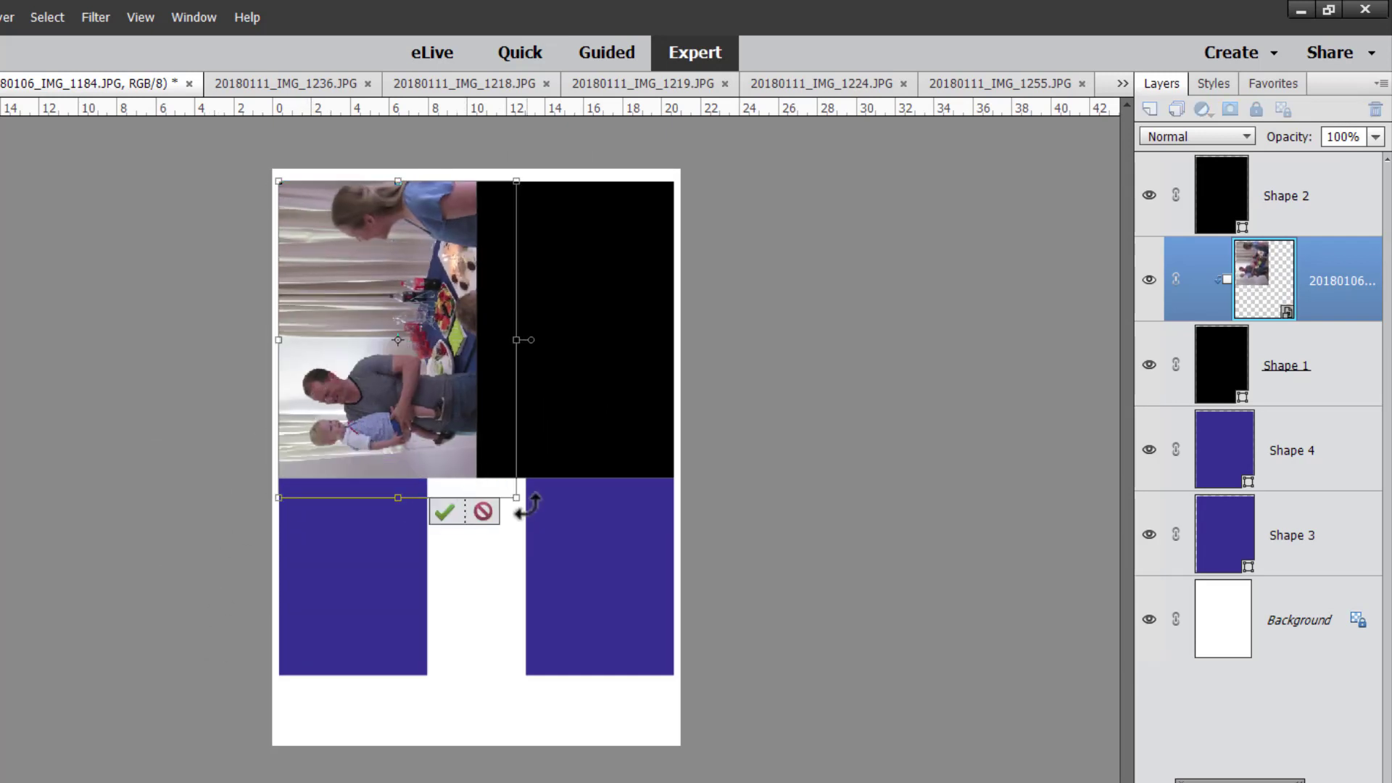
mouse_move(515, 496)
left_mouse_down()
mouse_move(479, 485)
mouse_move(501, 478)
left_mouse_up()
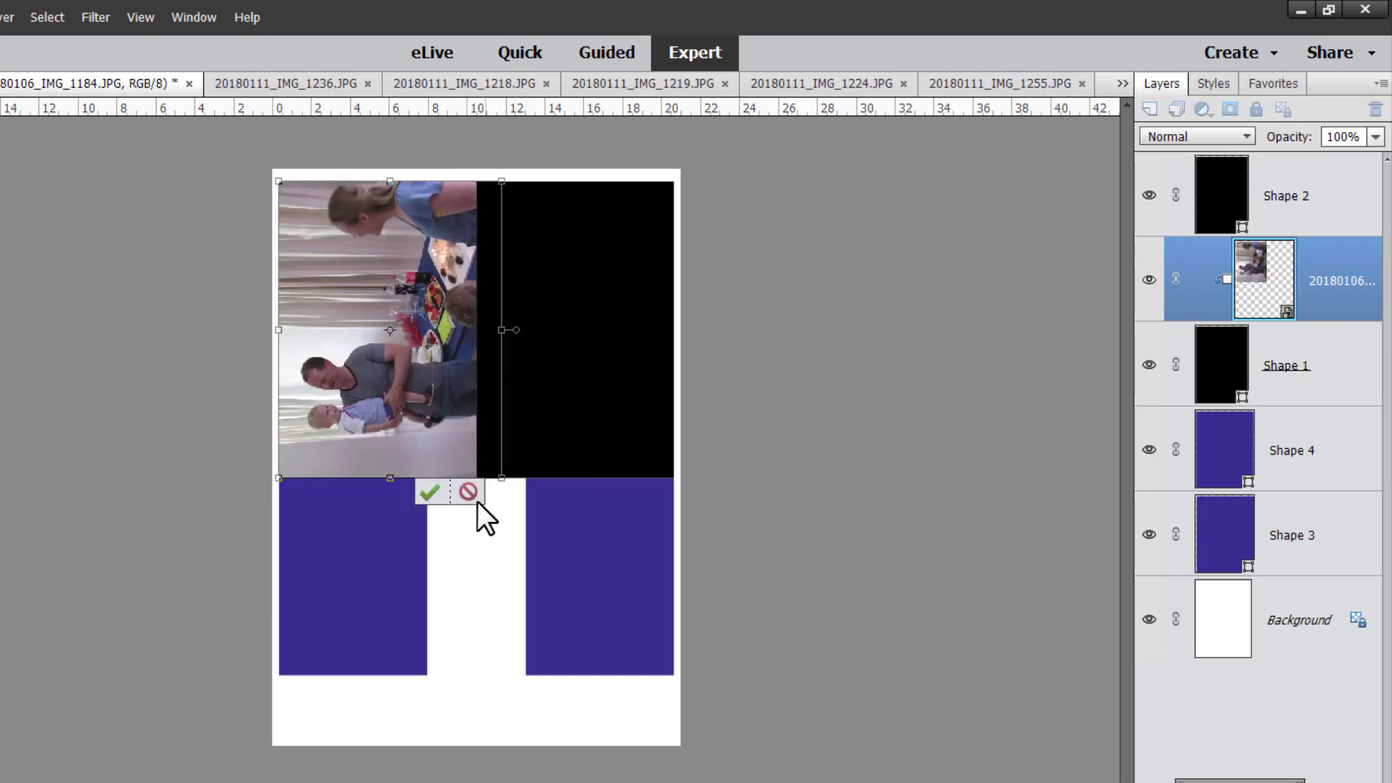
key("Return")
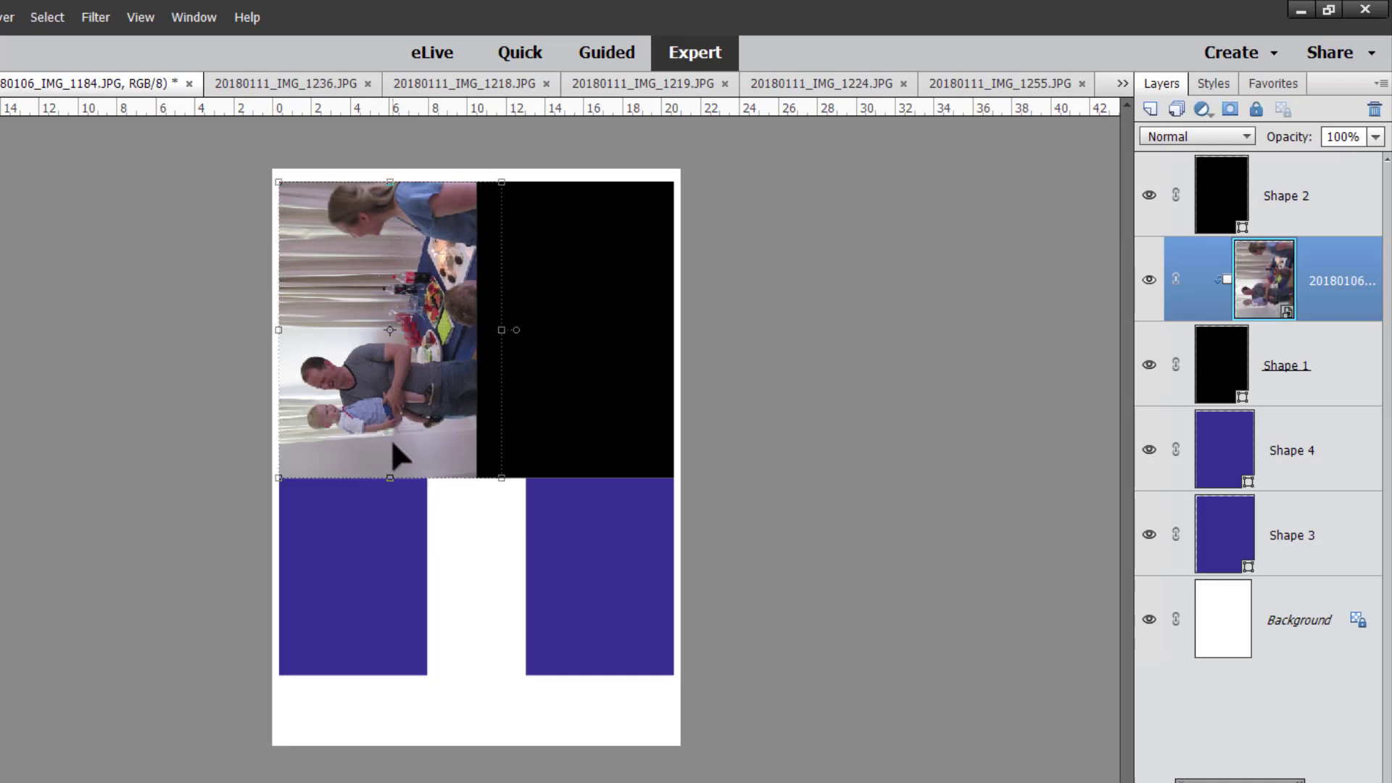
- Nudge the clipped family photo left within its rectangle to reframe it, and deselect the layer
key("shift+Left")
key("shift+Left")
key("shift+Left")
key("shift+Left")
key("shift+Left")
key("shift+Left")
left_click(794, 418)
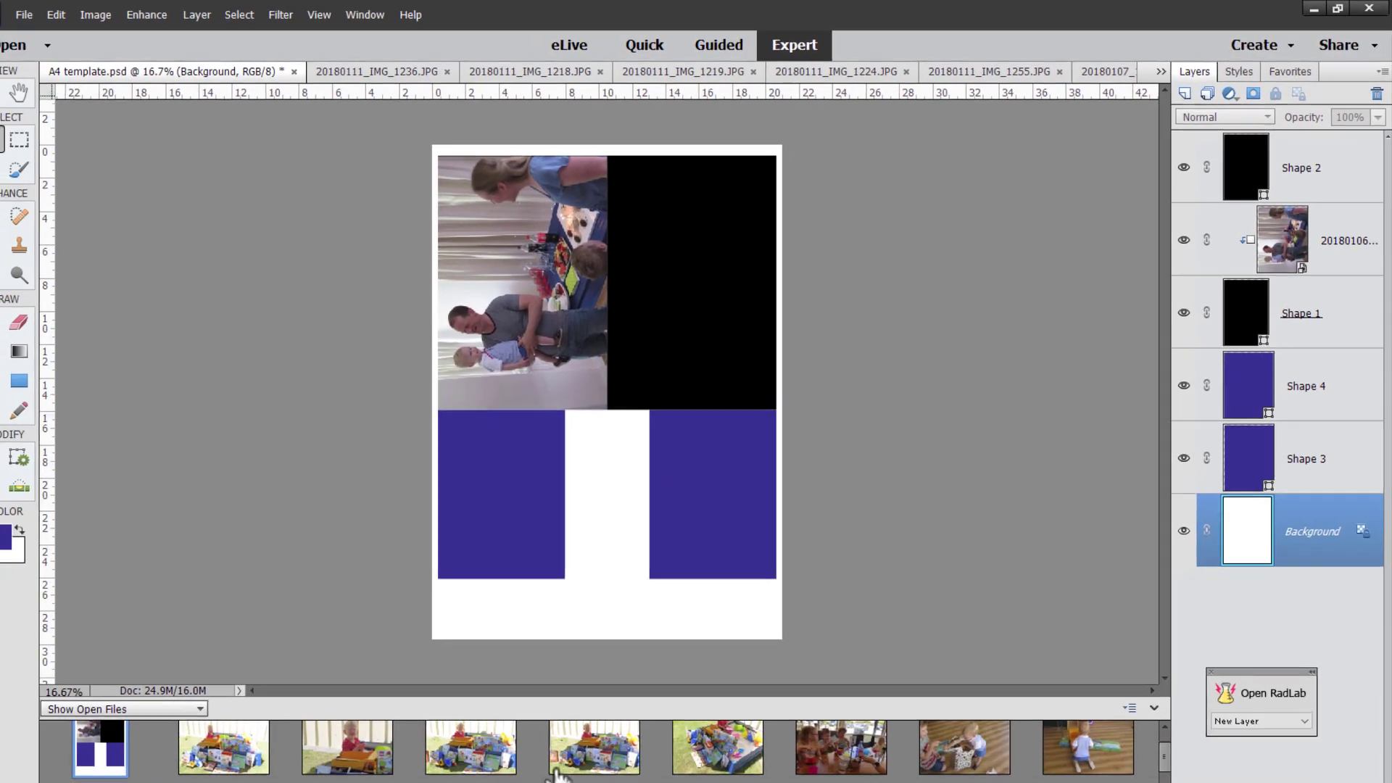
- Place 20180111_IMG_1224.JPG above the Shape 2 layer in the template and clip it to that black rectangle
left_click(609, 734)
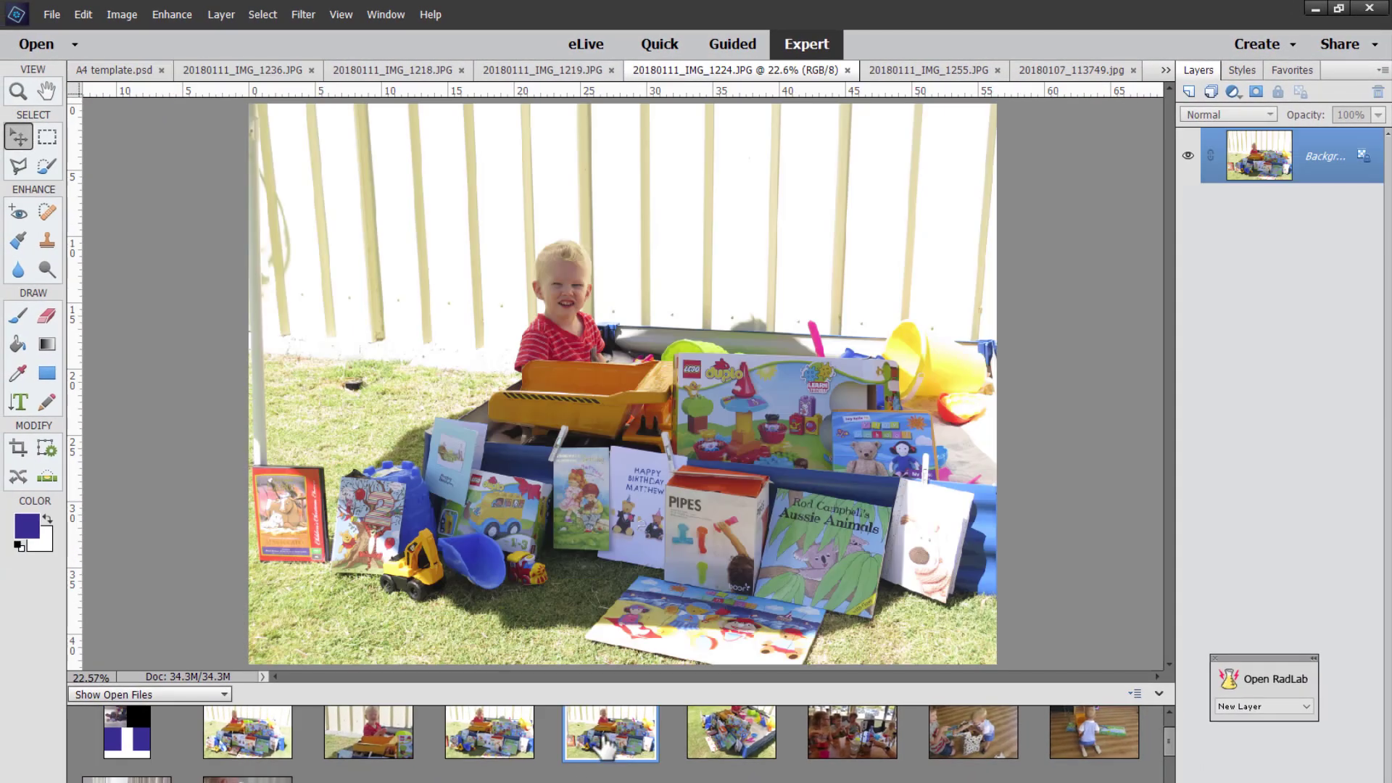
left_click(137, 754)
left_click_drag(612, 758, 703, 346)
key("ctrl+g")
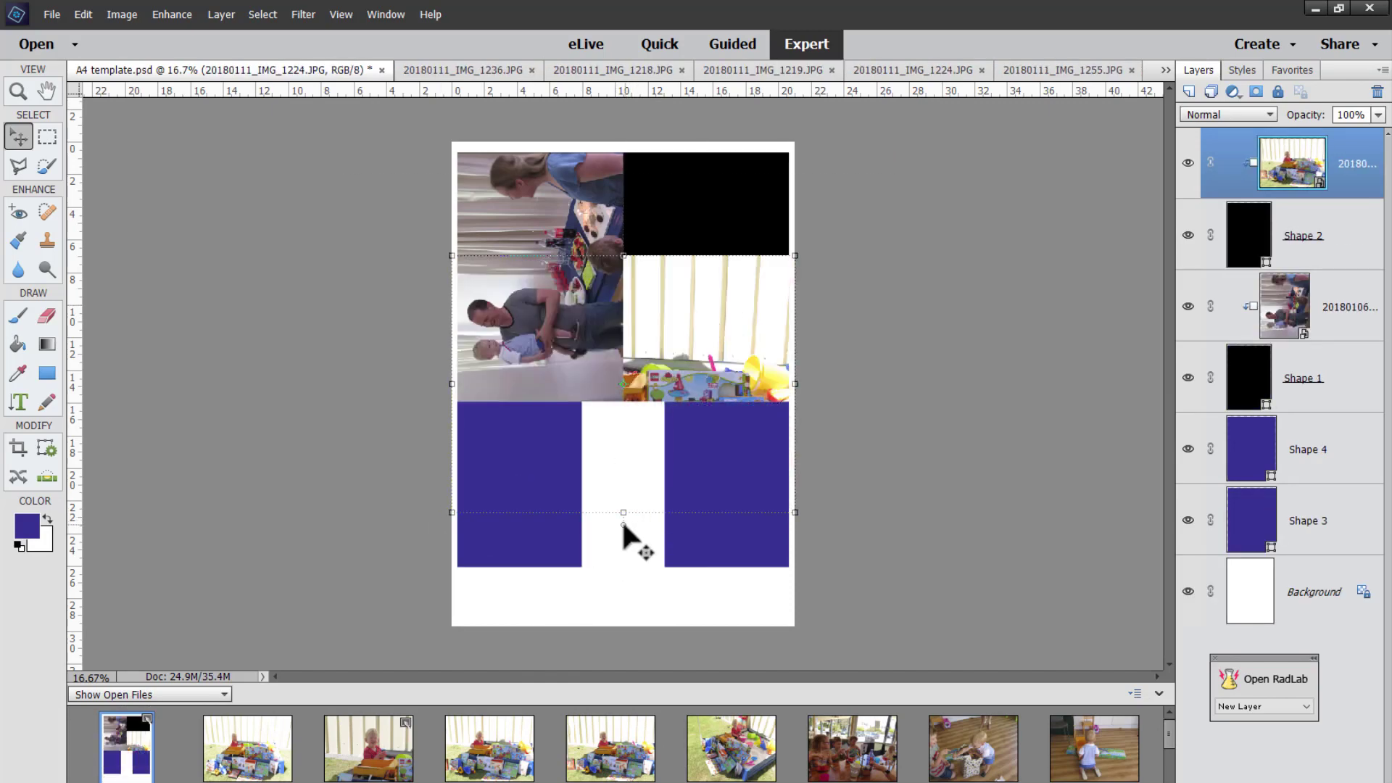
- Rotate the clipped garden photo by -90° and move and scale it to cover the upper-right rectangle
left_click_drag(623, 523, 765, 382)
key("BackSpace")
key("Return")
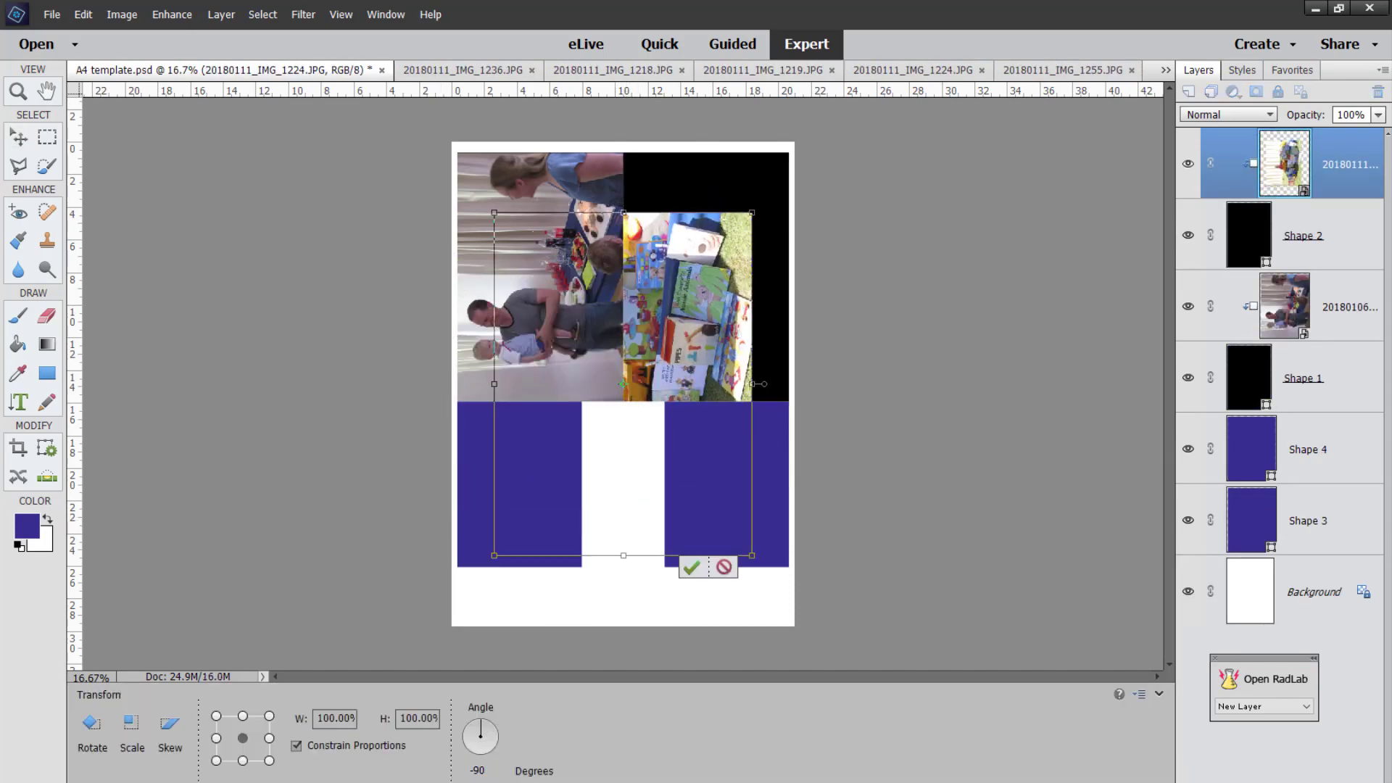
left_click_drag(714, 301, 757, 242)
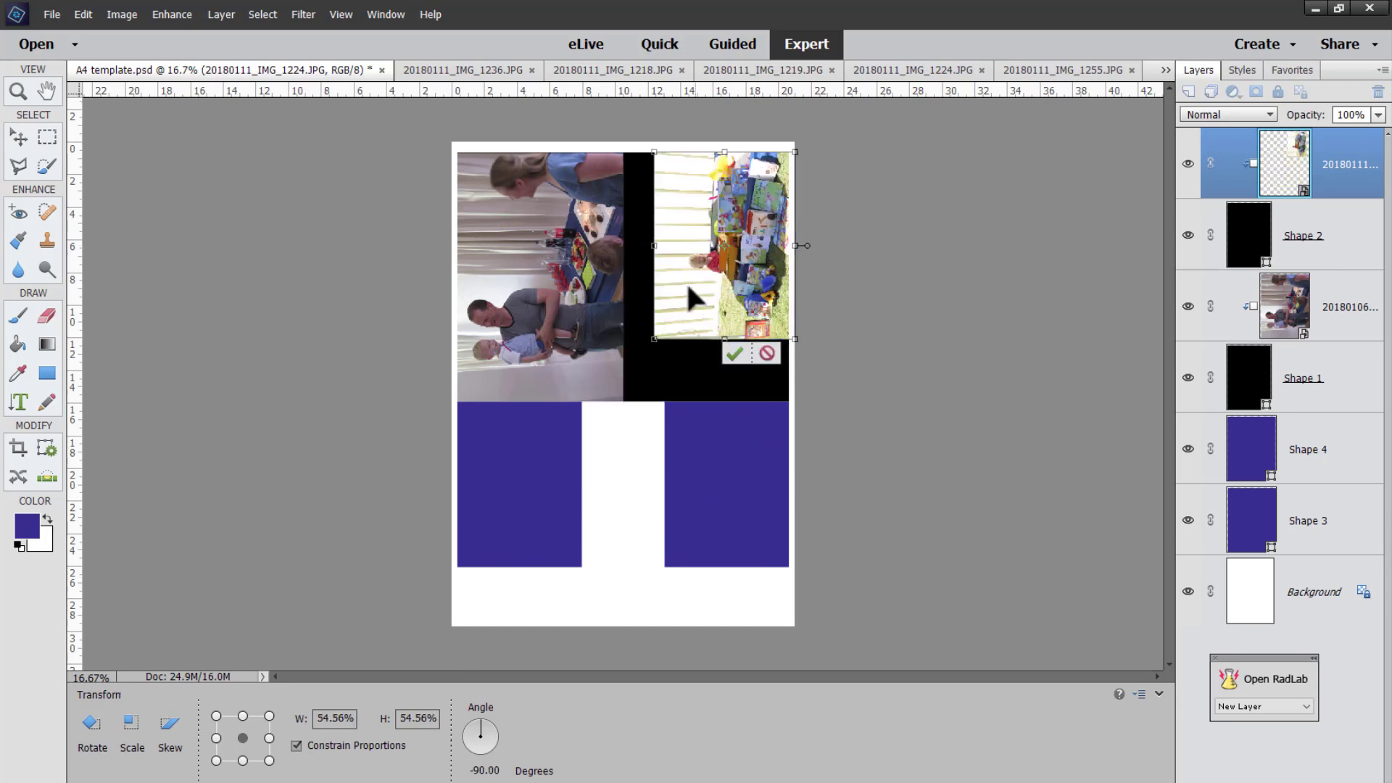
left_click_drag(654, 339, 605, 407)
key("Return")
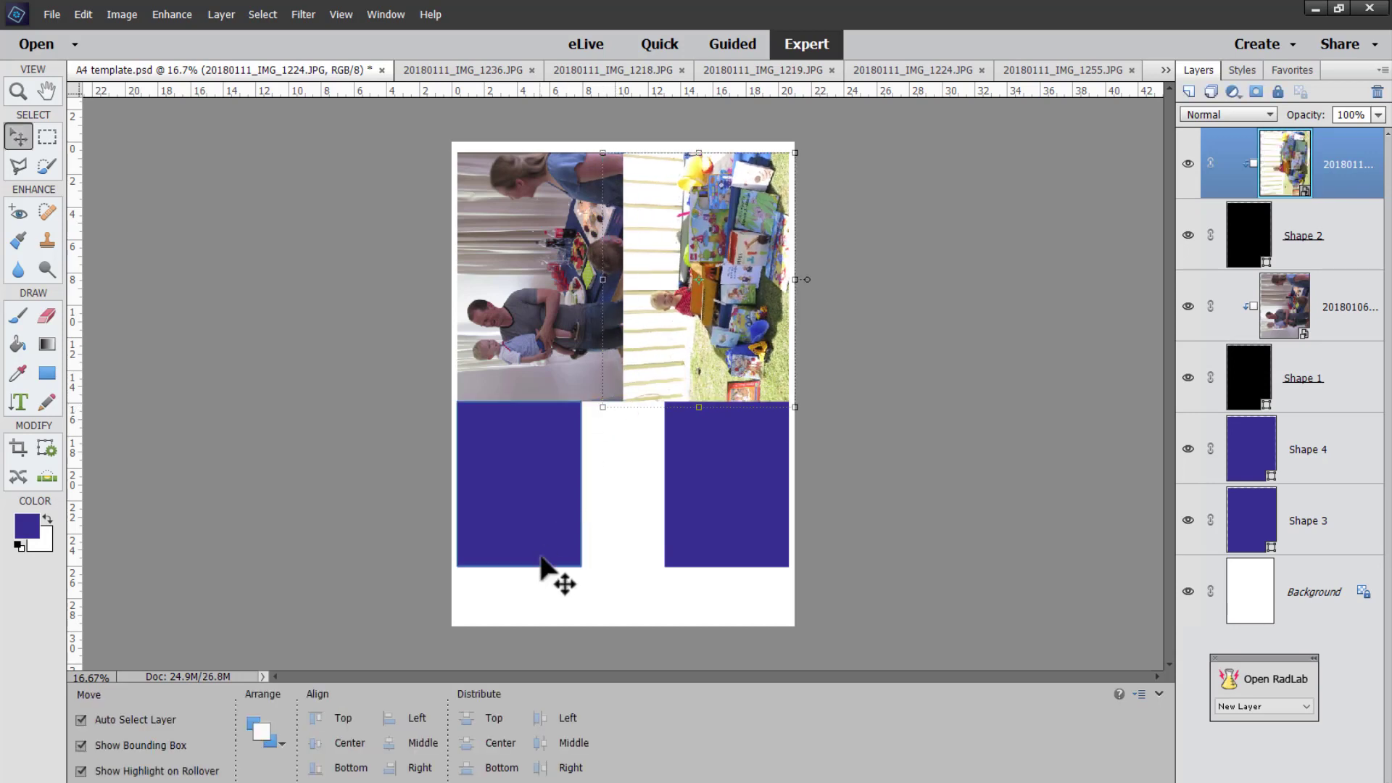
left_click(661, 545)
- Place 20180106_IMG_1165.JPG above the Shape 4 layer in the template and clip it to the lower-right purple rectangle
left_click(533, 780)
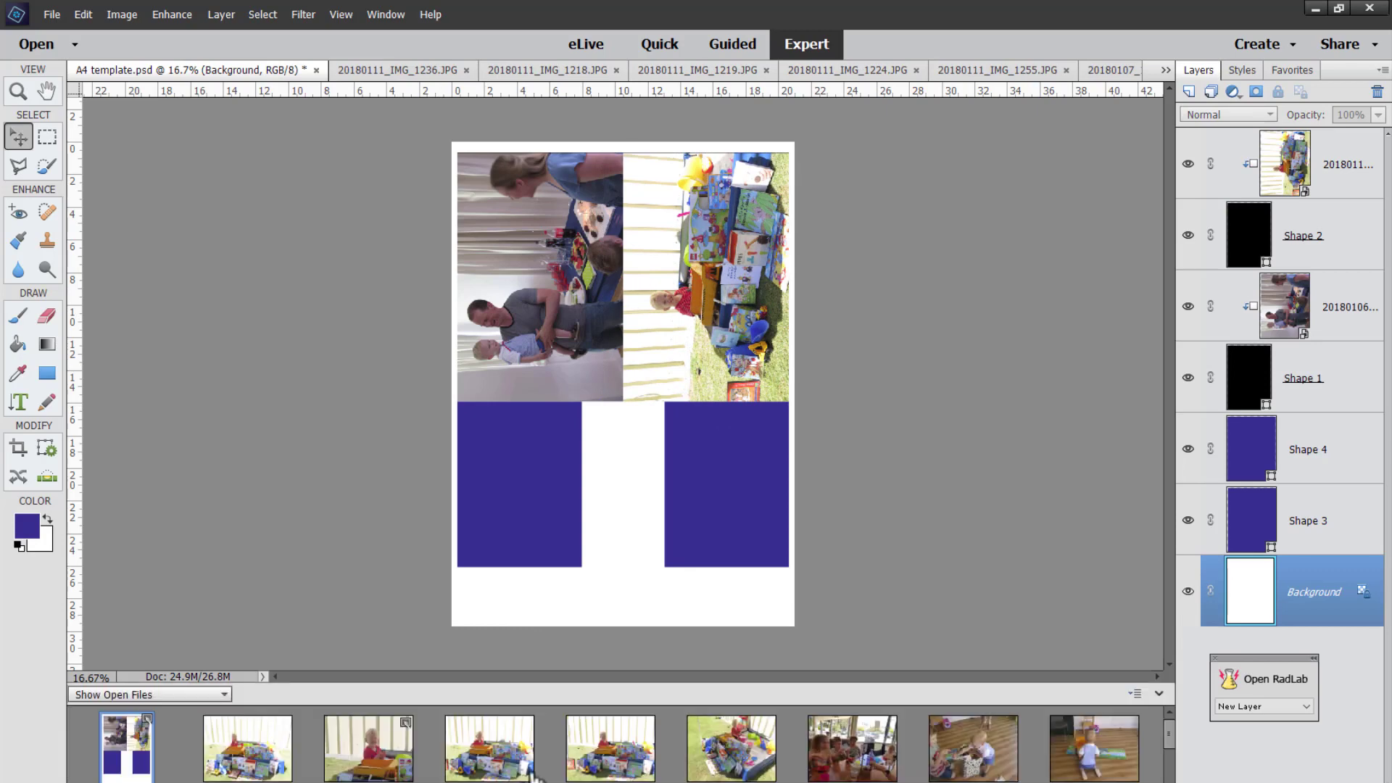
left_click(1074, 774)
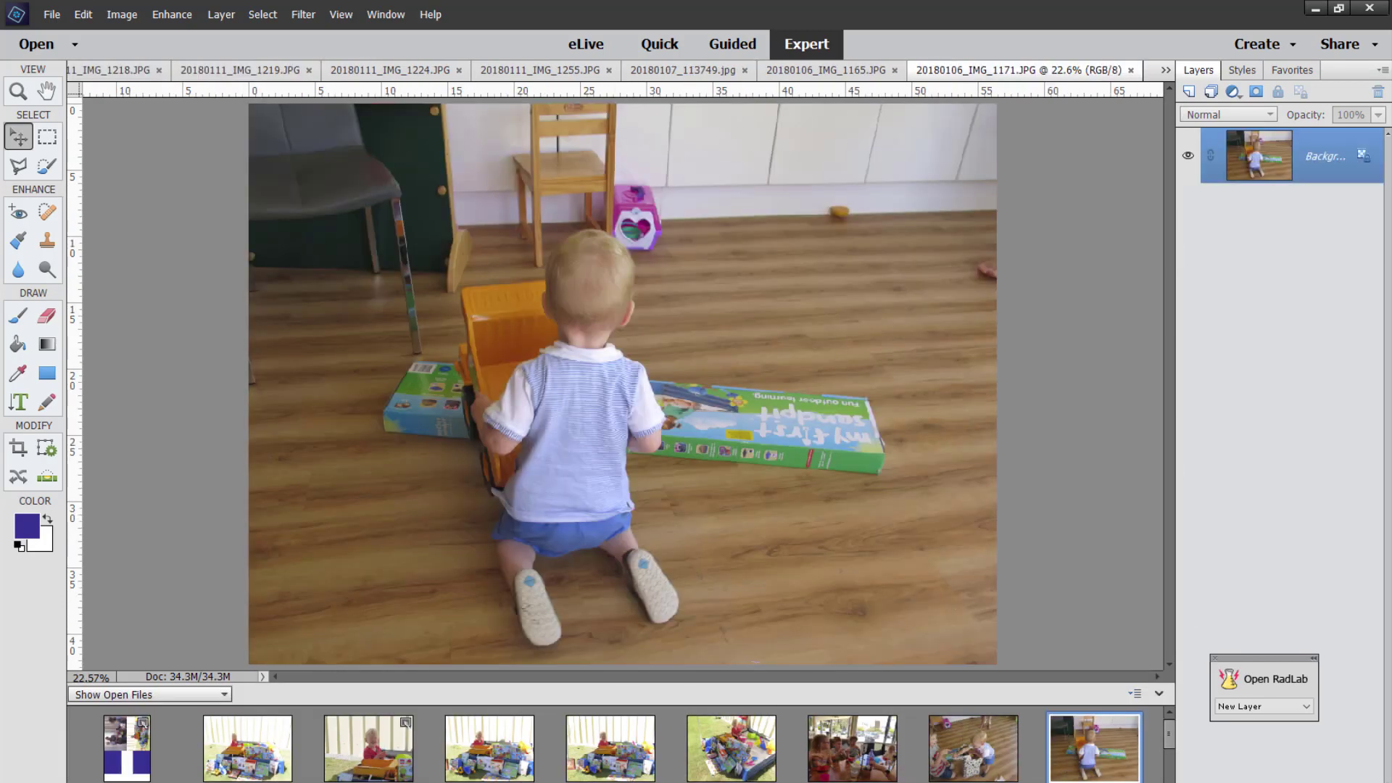
left_click(978, 773)
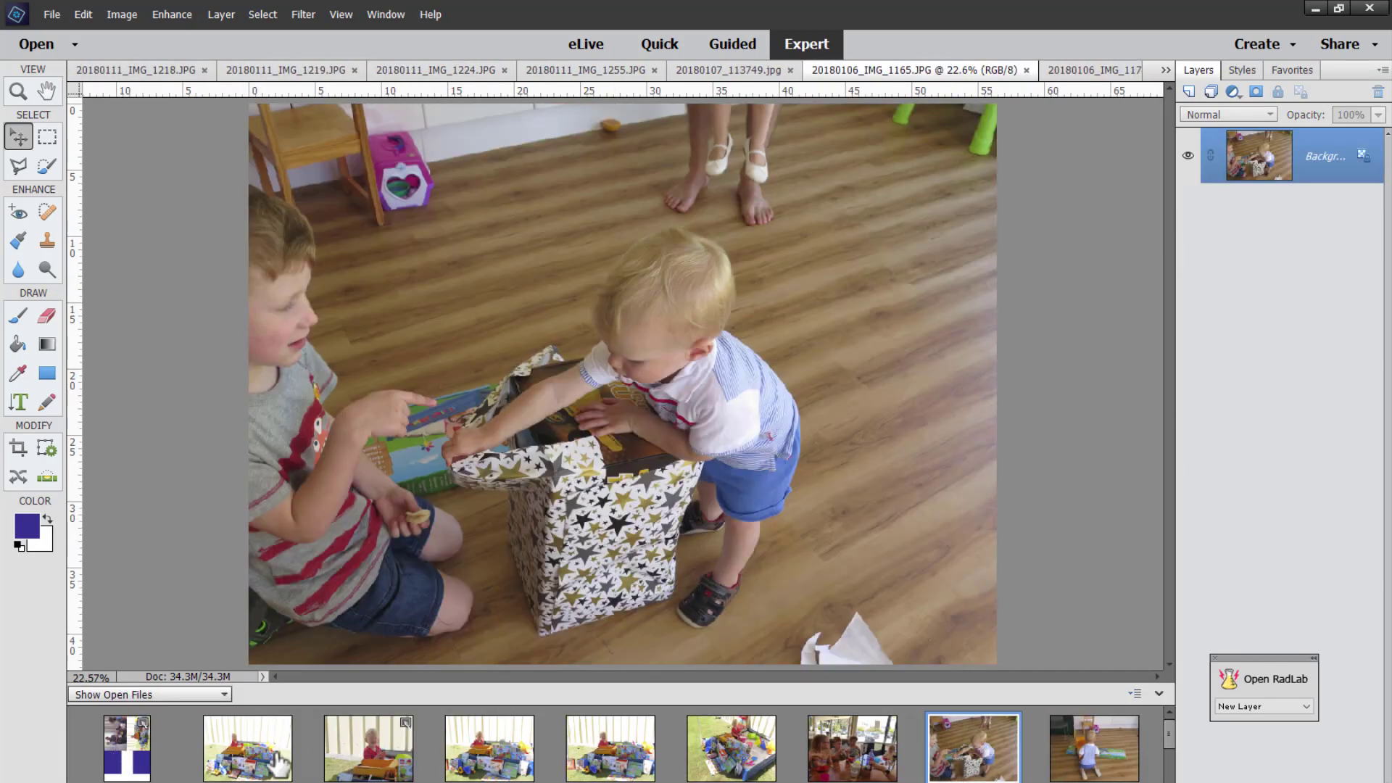
left_click(101, 758)
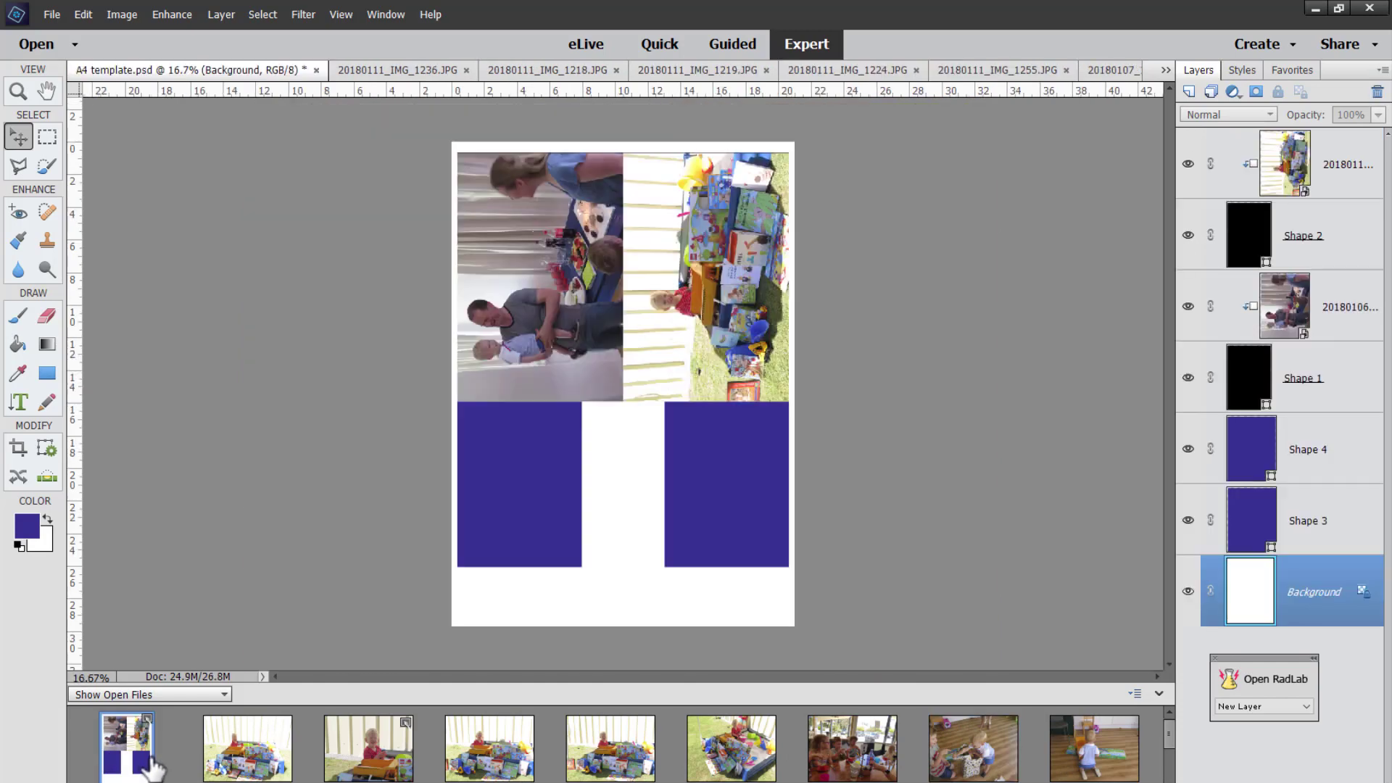
left_click(723, 517)
left_click_drag(970, 775, 712, 559)
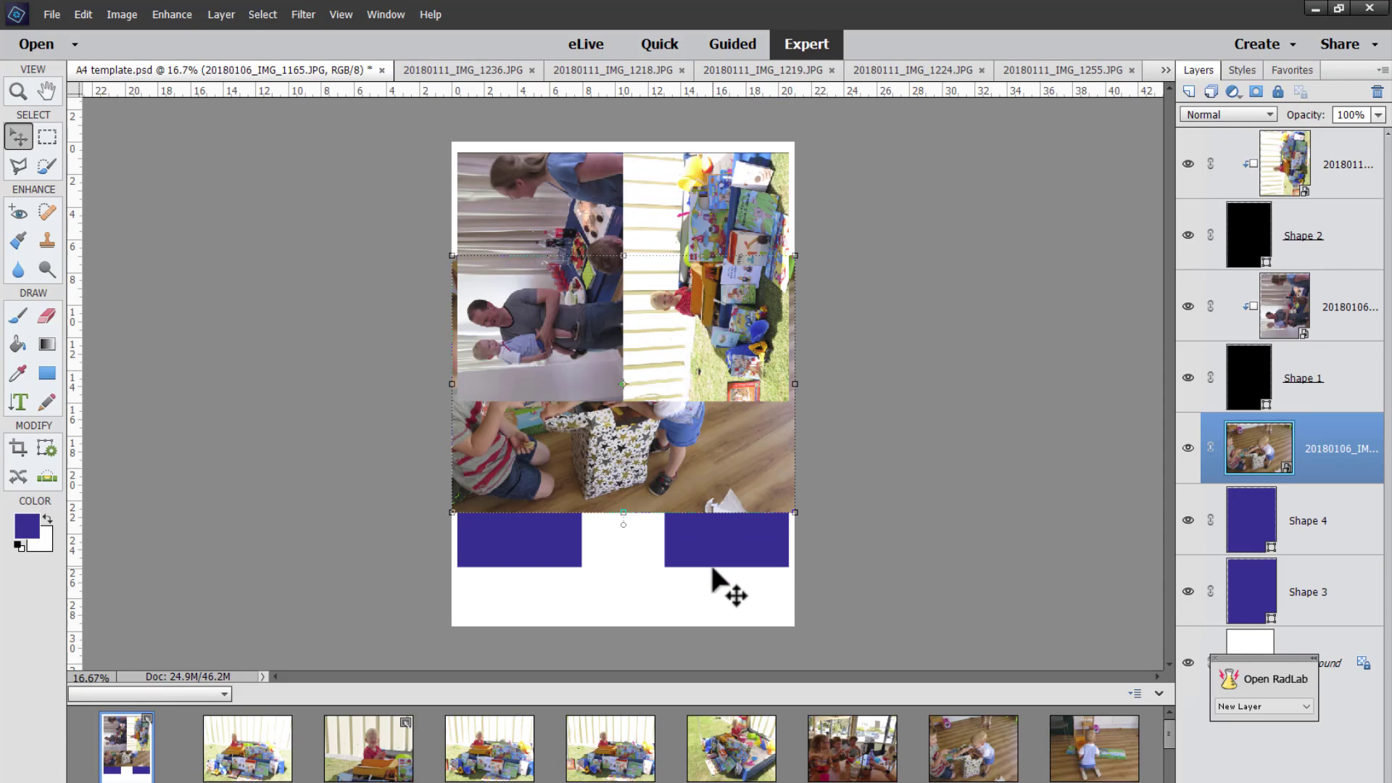
key("ctrl+g")
- Scale and position the clipped gift photo to cover the lower-right rectangle, framing the toddler with the star-patterned box
left_click_drag(702, 419, 760, 530)
left_click_drag(537, 356, 681, 425)
left_click_drag(755, 534, 713, 476)
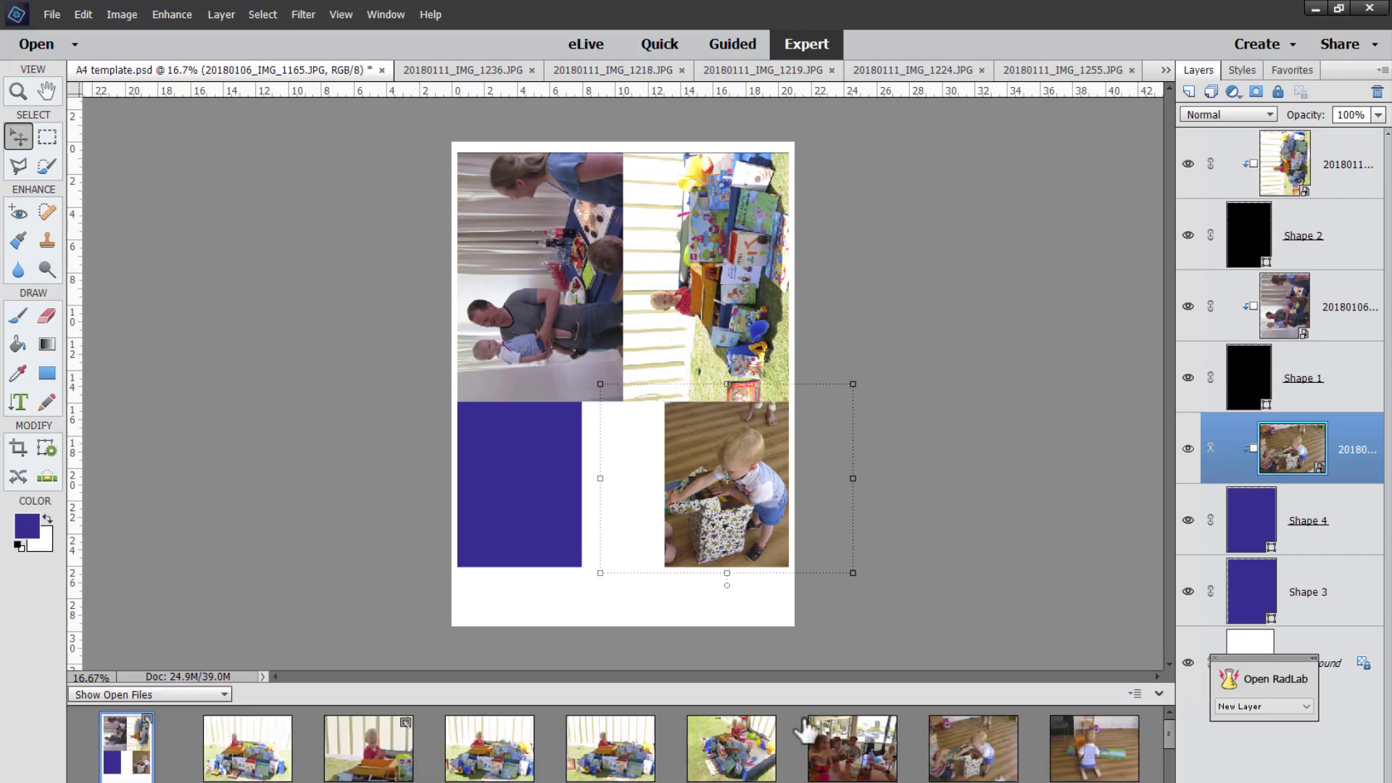
- Bring 20180106_IMG_1189.JPG into the template directly above the Shape 3 layer and clip it to the lower-left purple rectangle
left_click(871, 750)
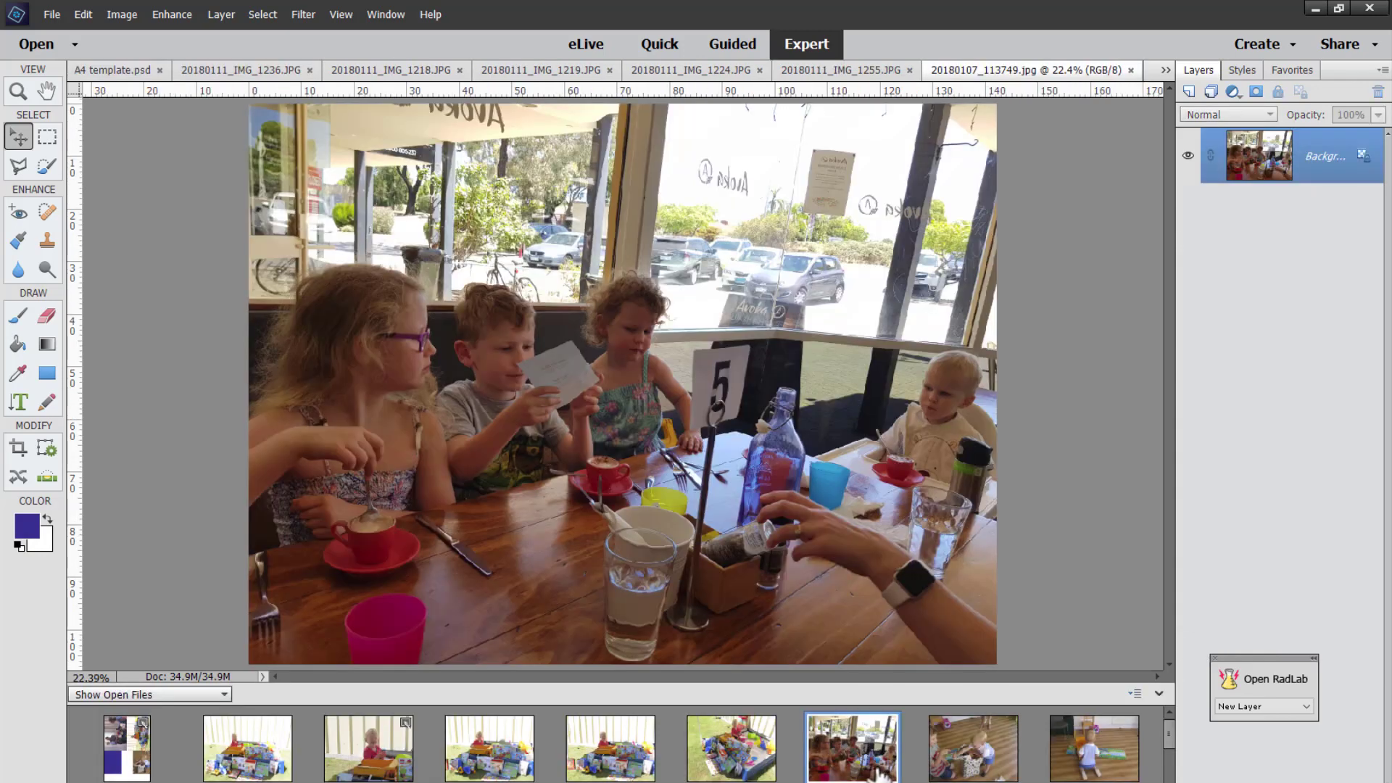
left_click_drag(880, 773, 369, 722)
double_click(254, 750)
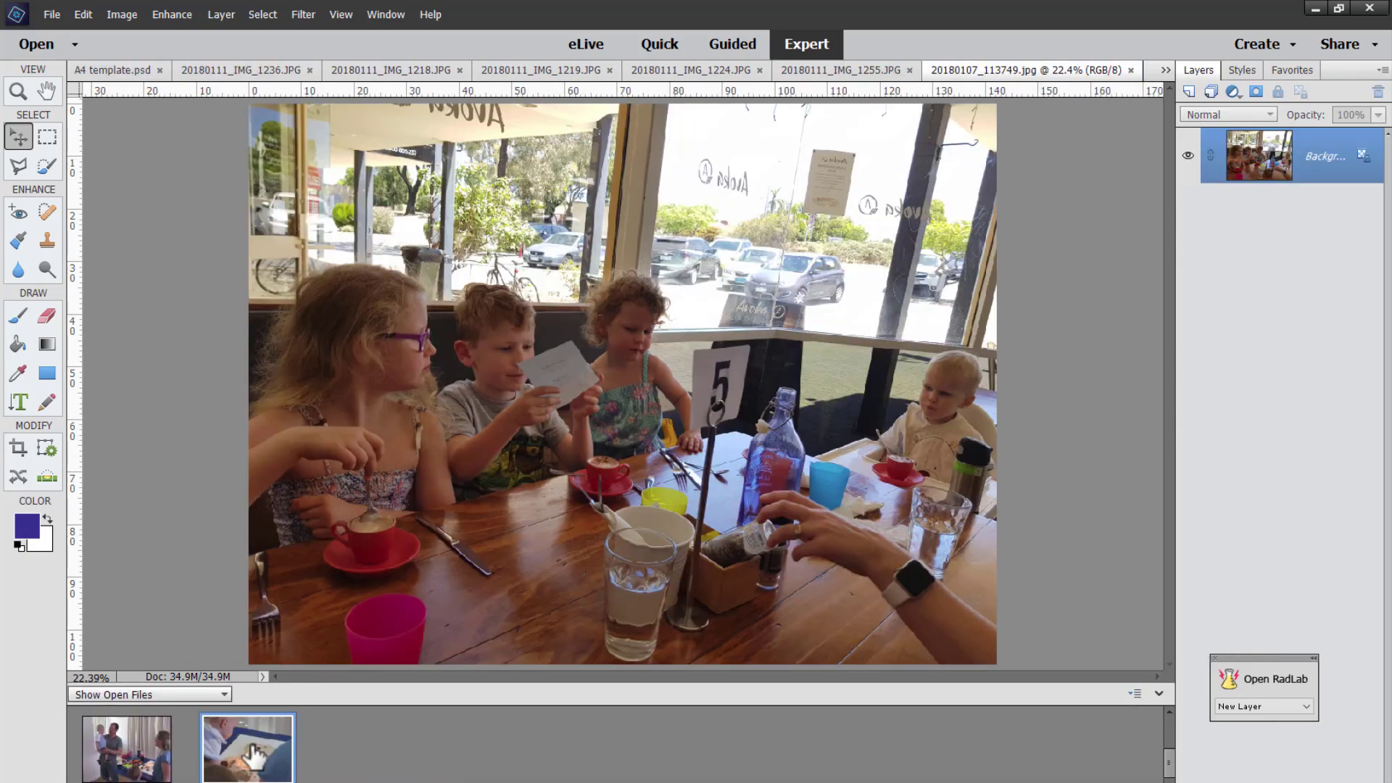
scroll(394, 718, "up", 1)
scroll(395, 720, "up", 1)
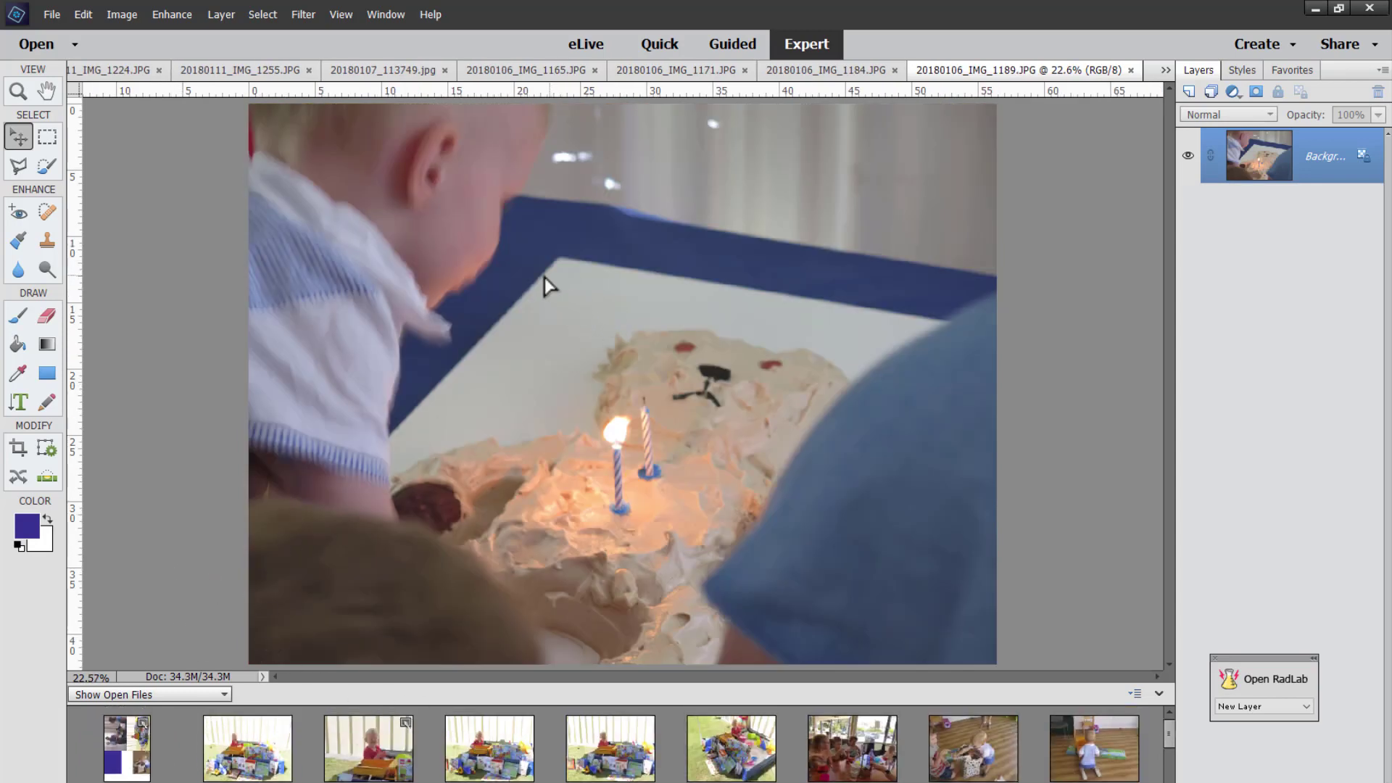
left_click(129, 742)
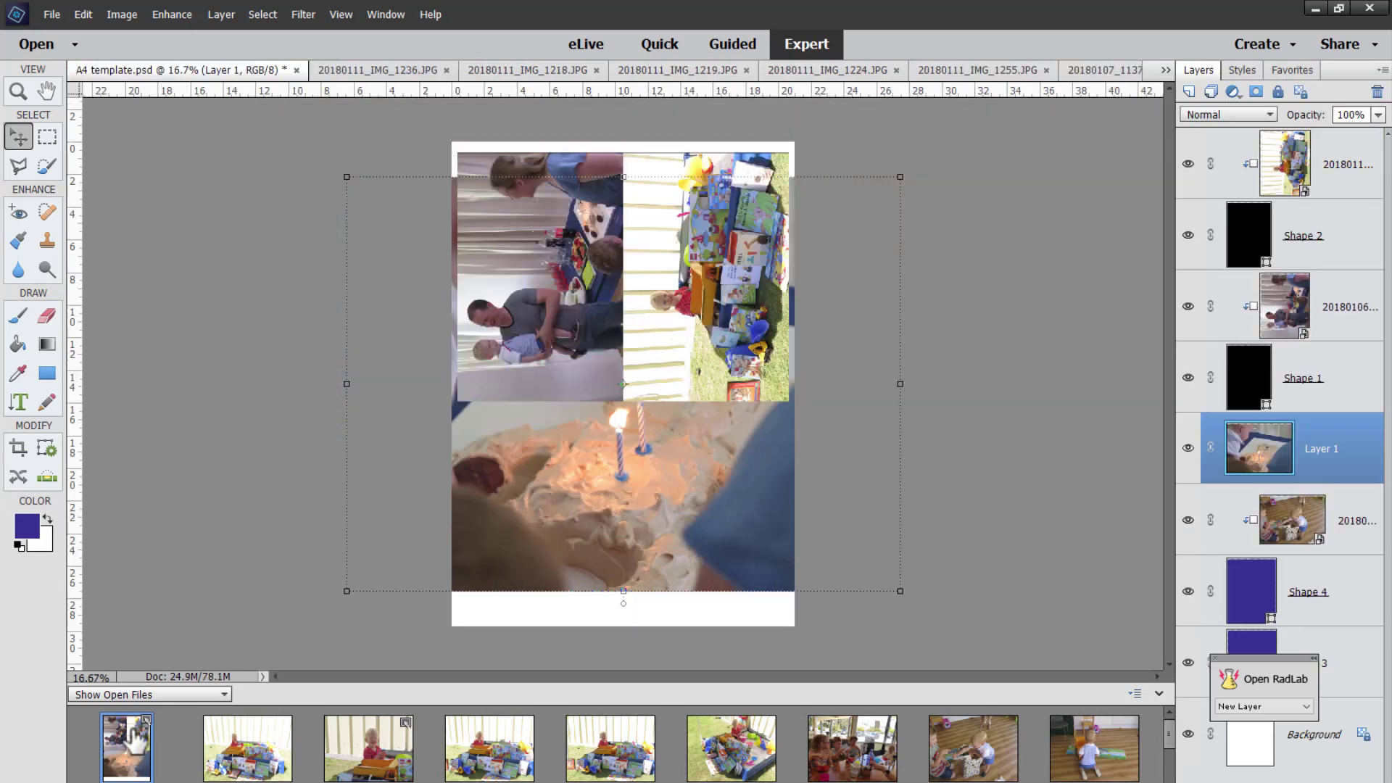
left_click_drag(1274, 445, 1248, 638)
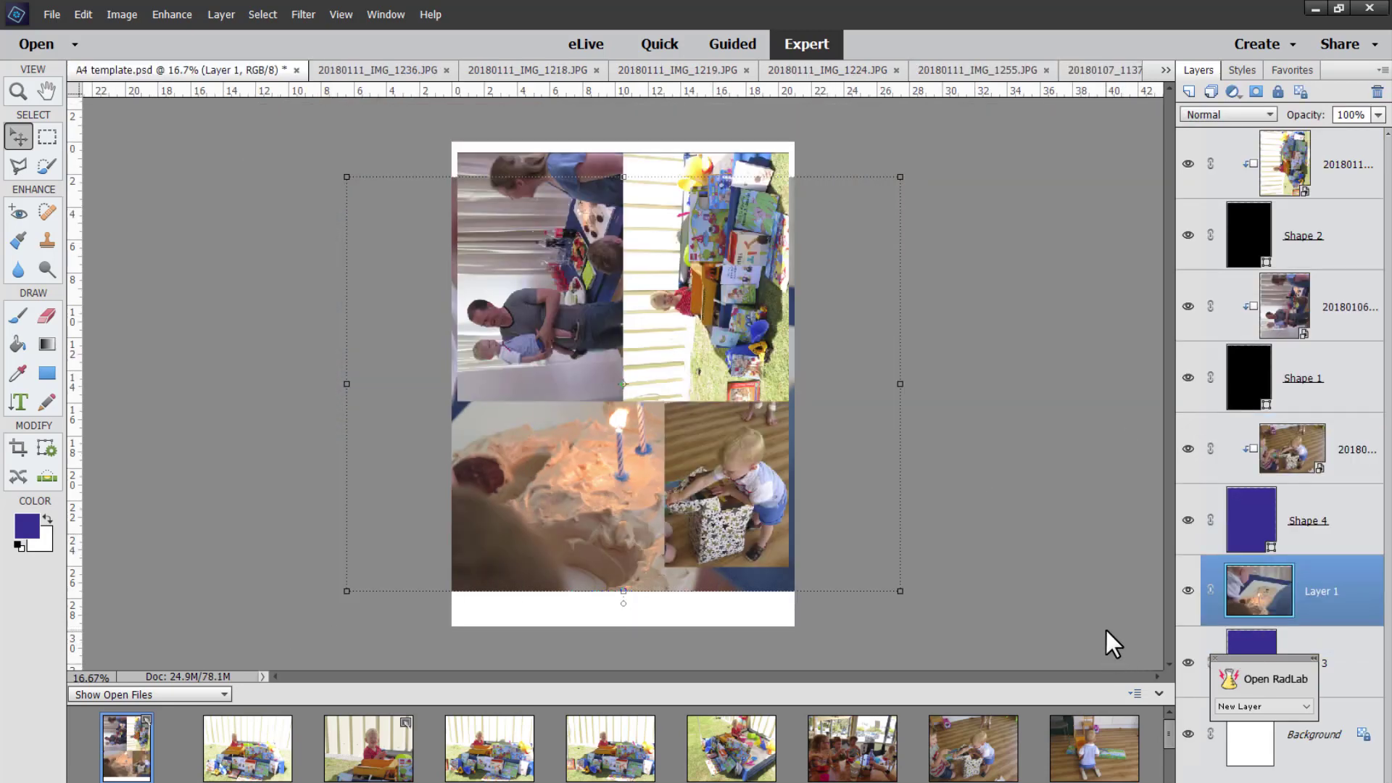
key("ctrl+g")
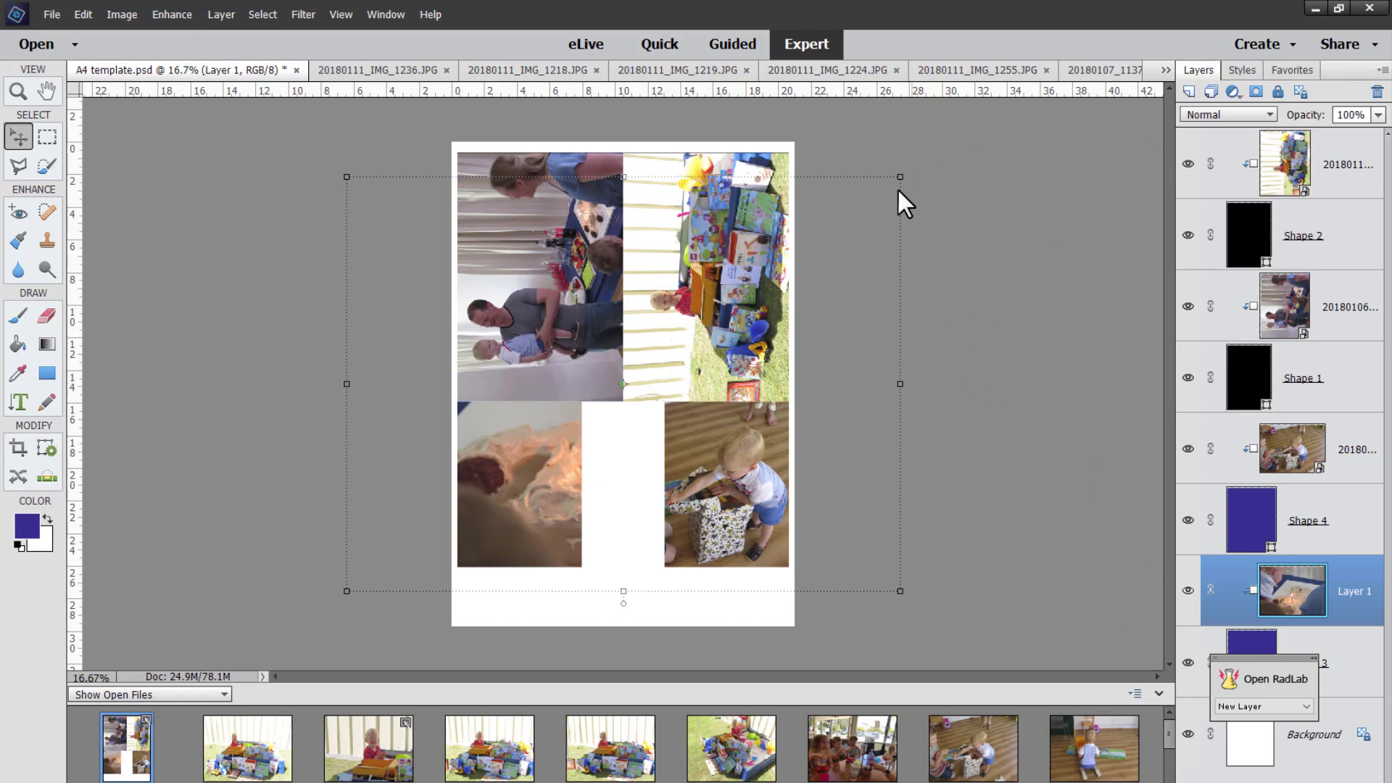
- Scale the clipped cake photo down to the lower-left rectangle's height and position it to fill the rectangle
left_click_drag(899, 176, 548, 410)
left_click_drag(506, 511, 590, 480)
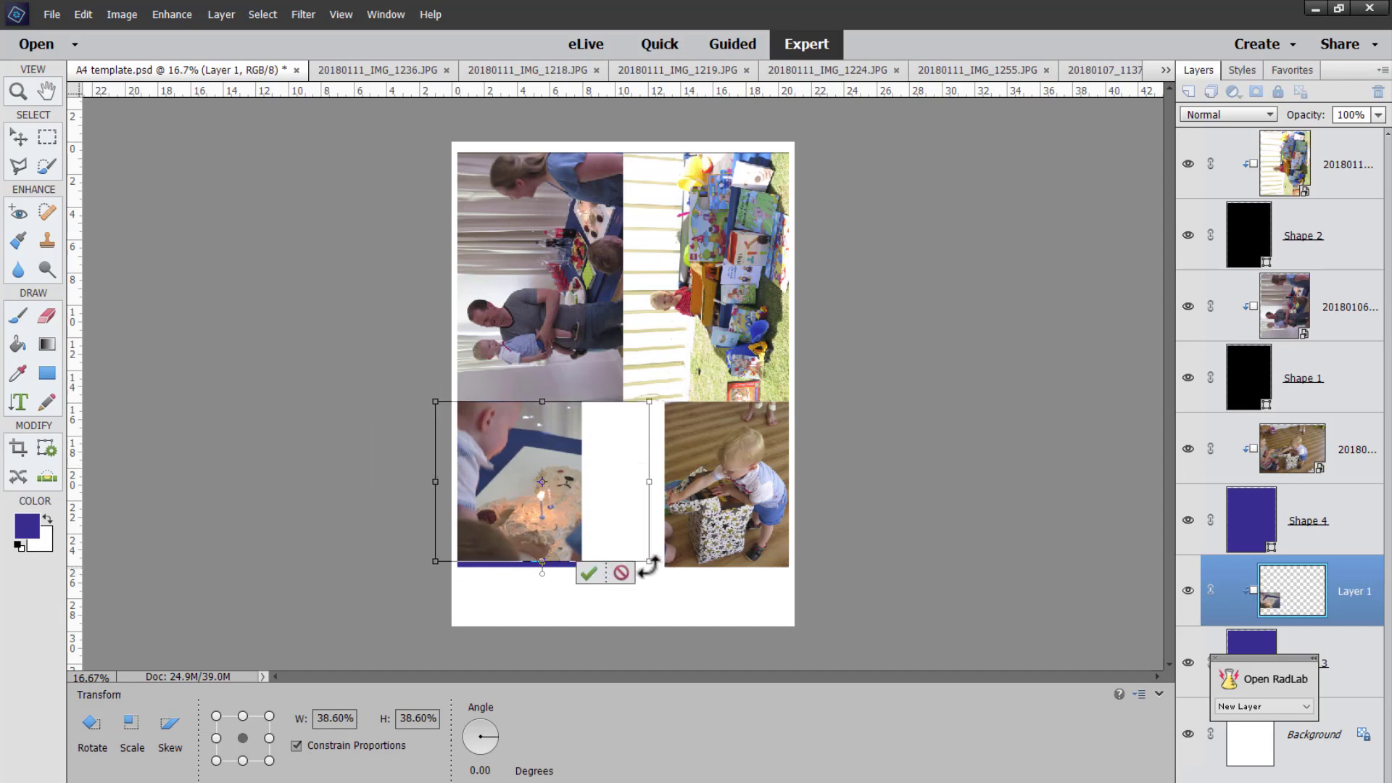
left_click_drag(647, 560, 657, 566)
key("Return")
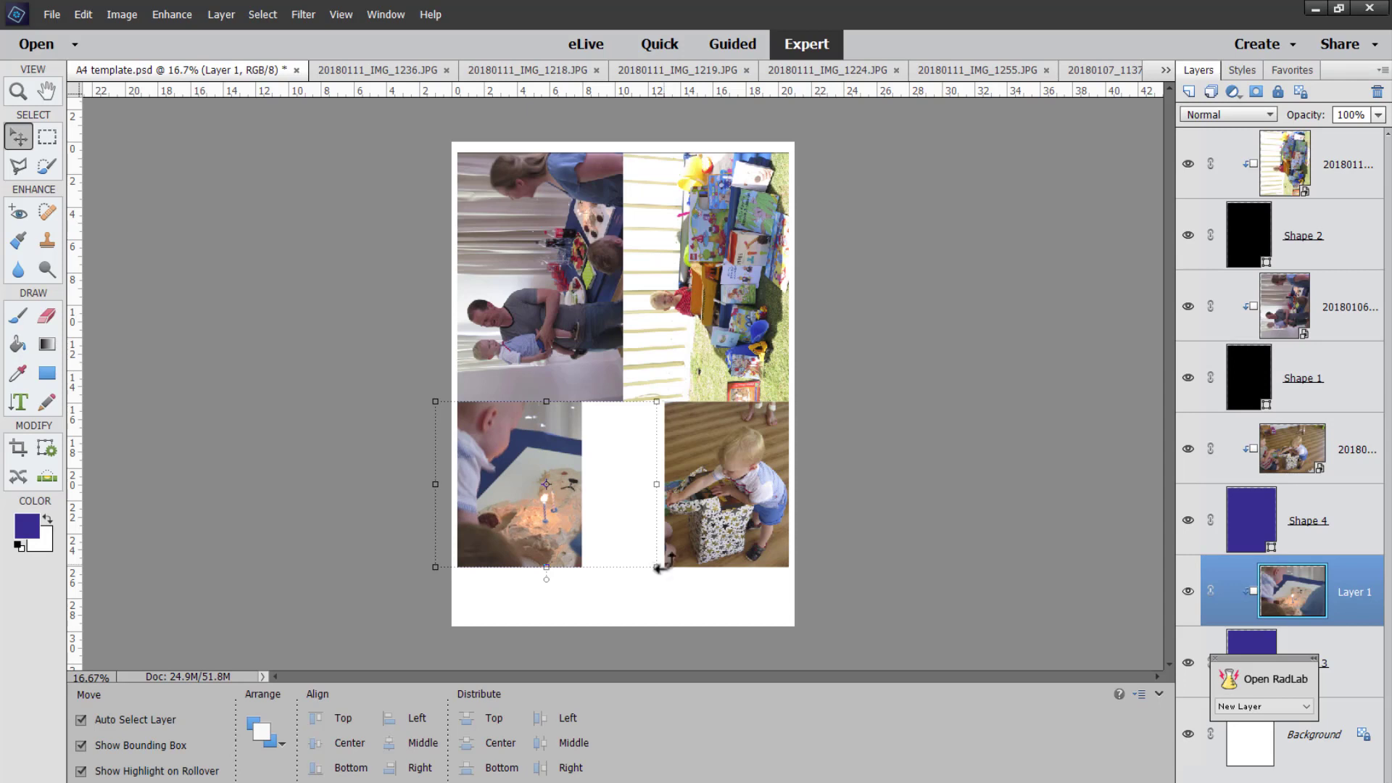
left_click(340, 173)
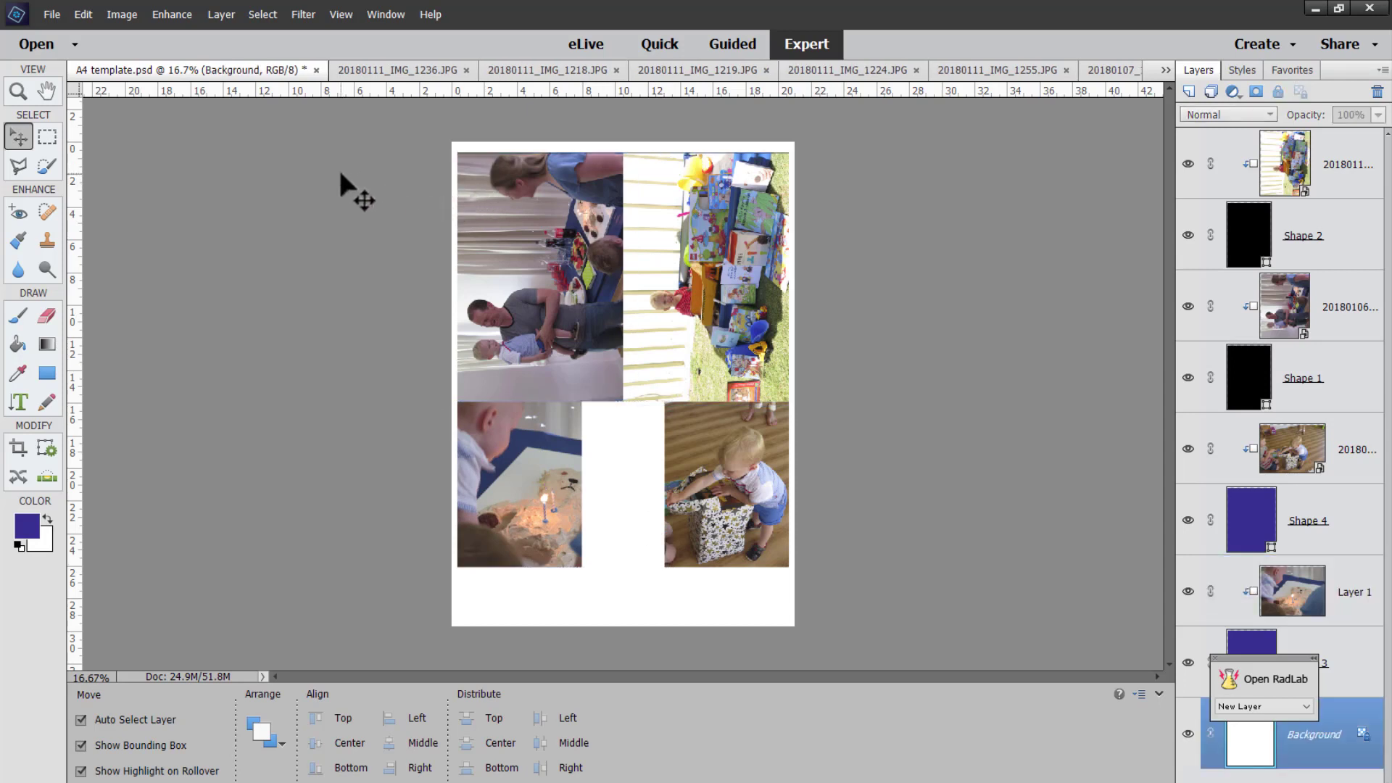
left_click(658, 166)
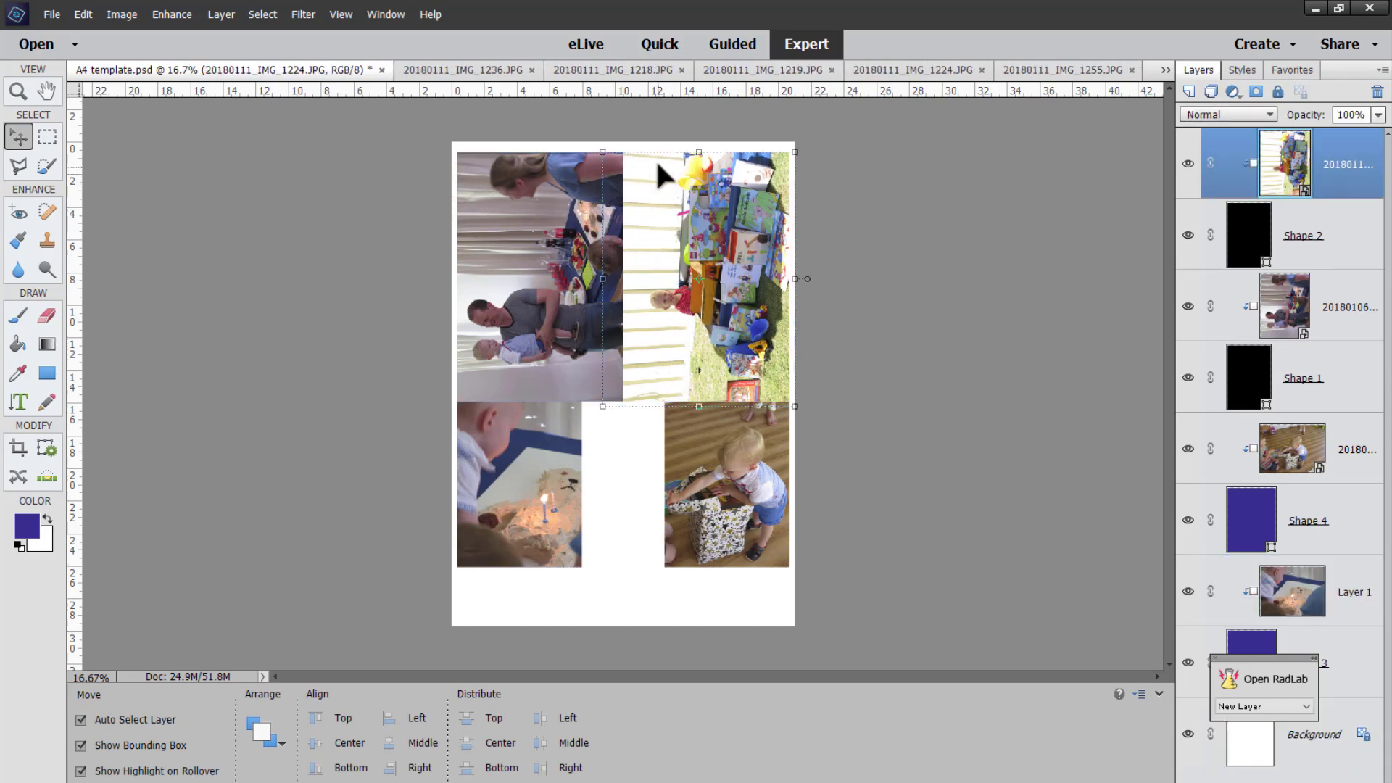
left_click(986, 347)
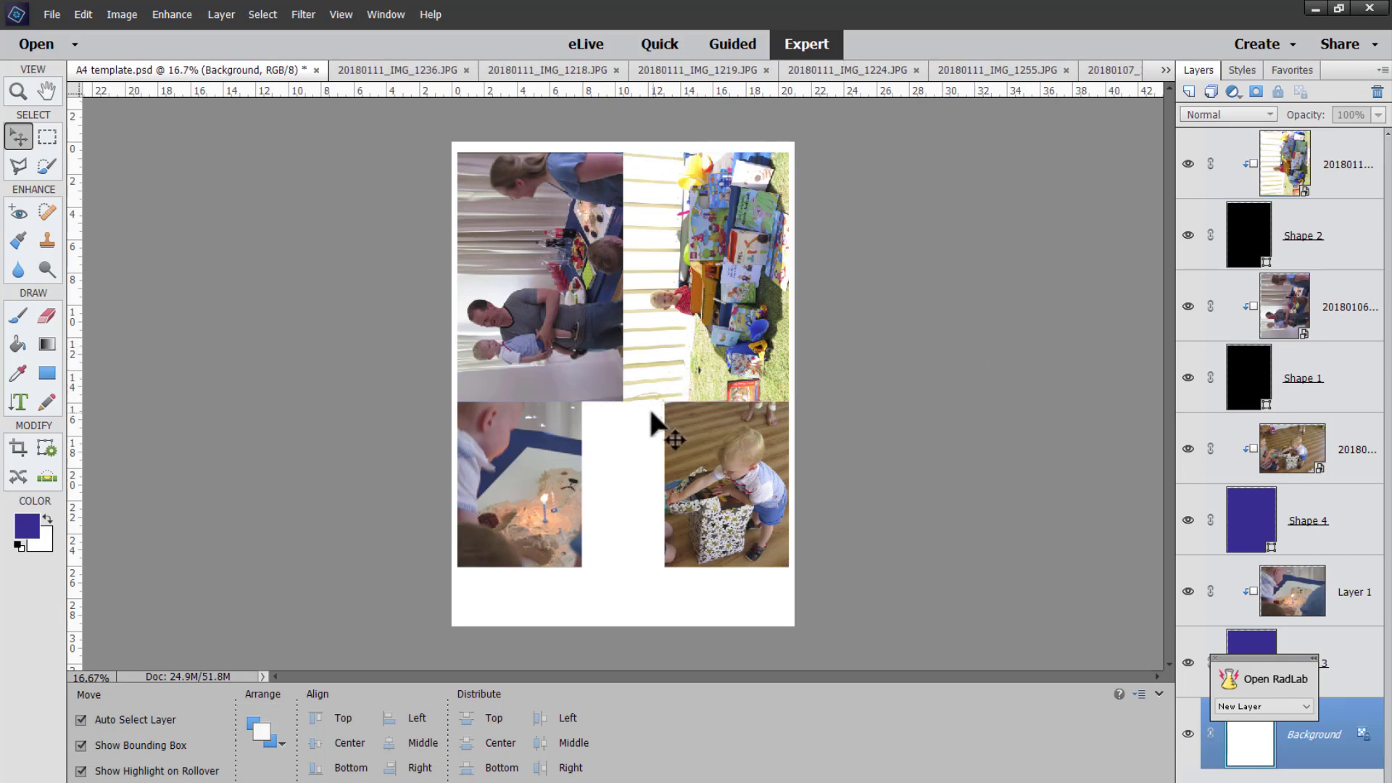
- Try an unconstrained rectangle across the lower photos above the Shape 2 layer, undo it, and restore the Fixed Size option
left_click(1243, 252)
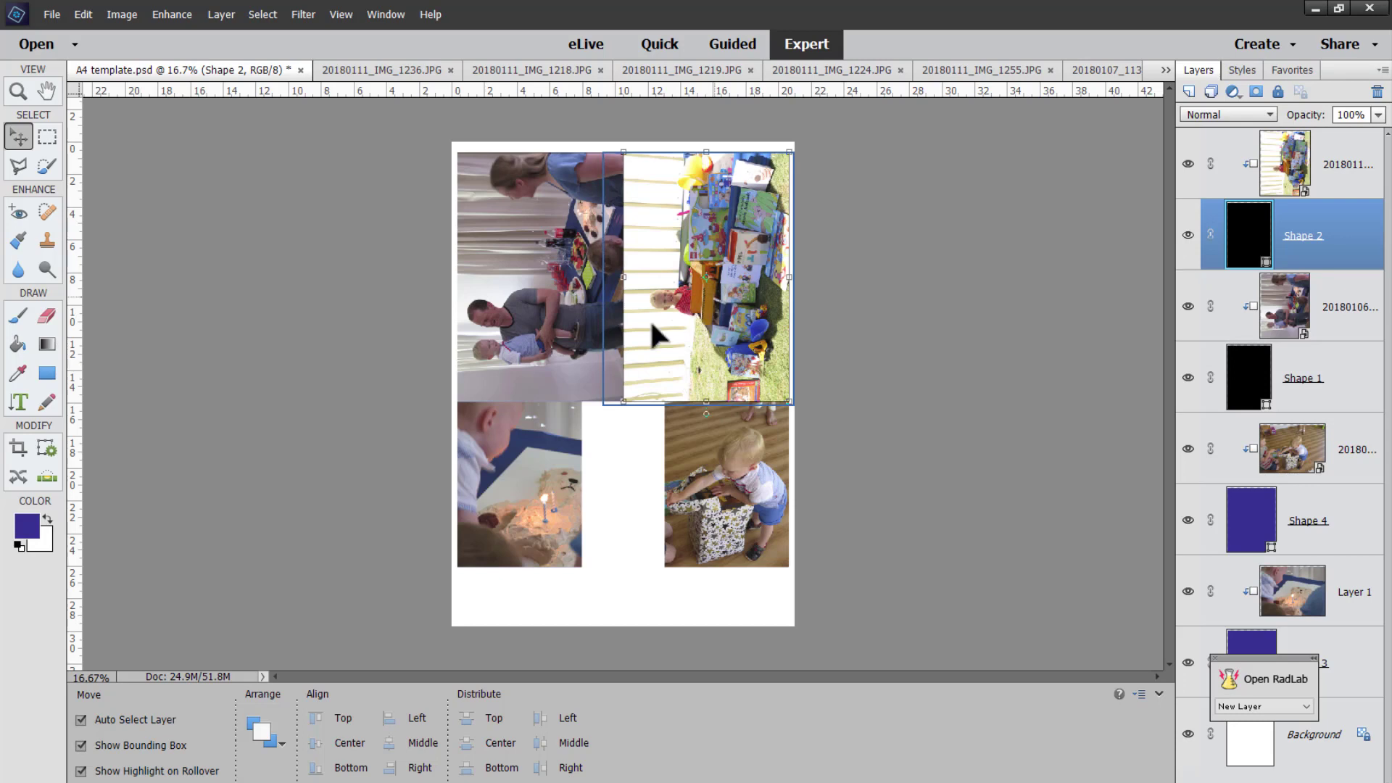
left_click(48, 374)
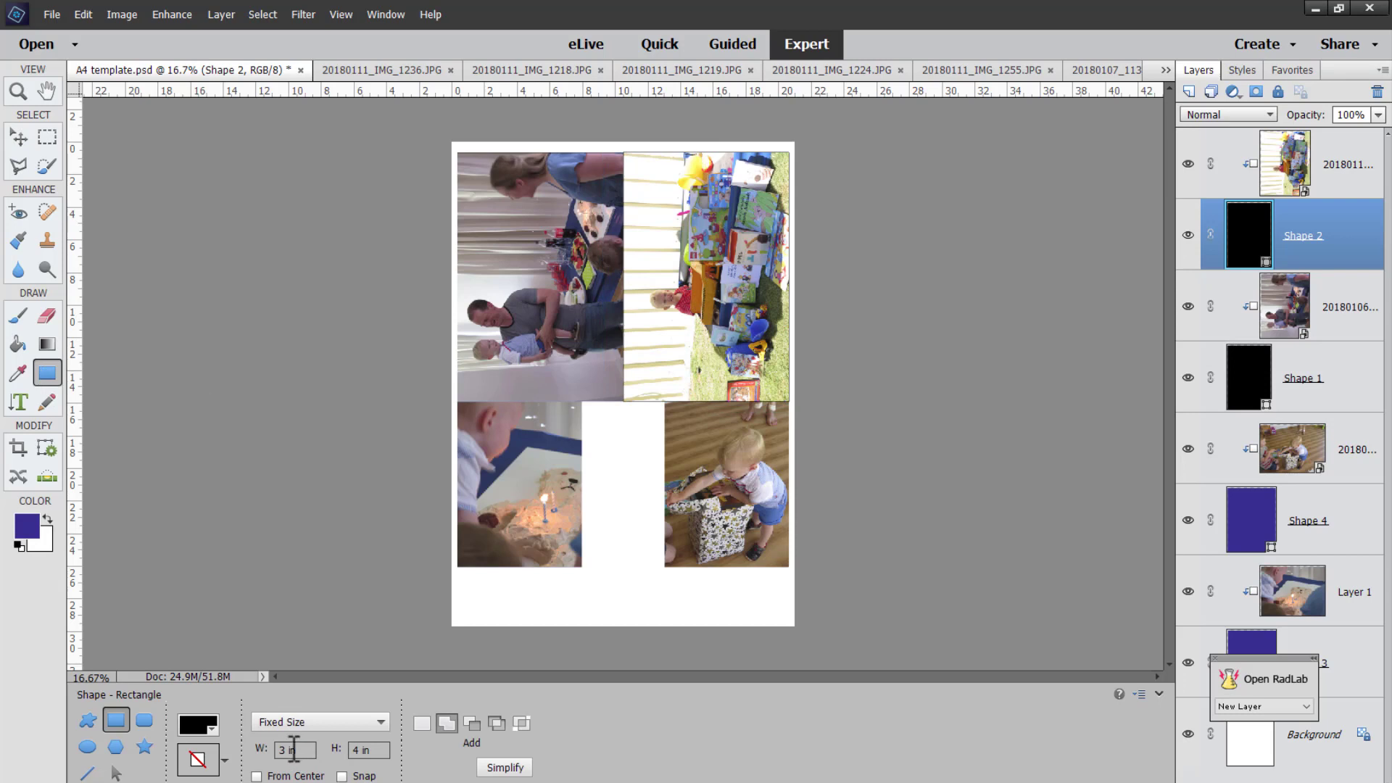
left_click(289, 724)
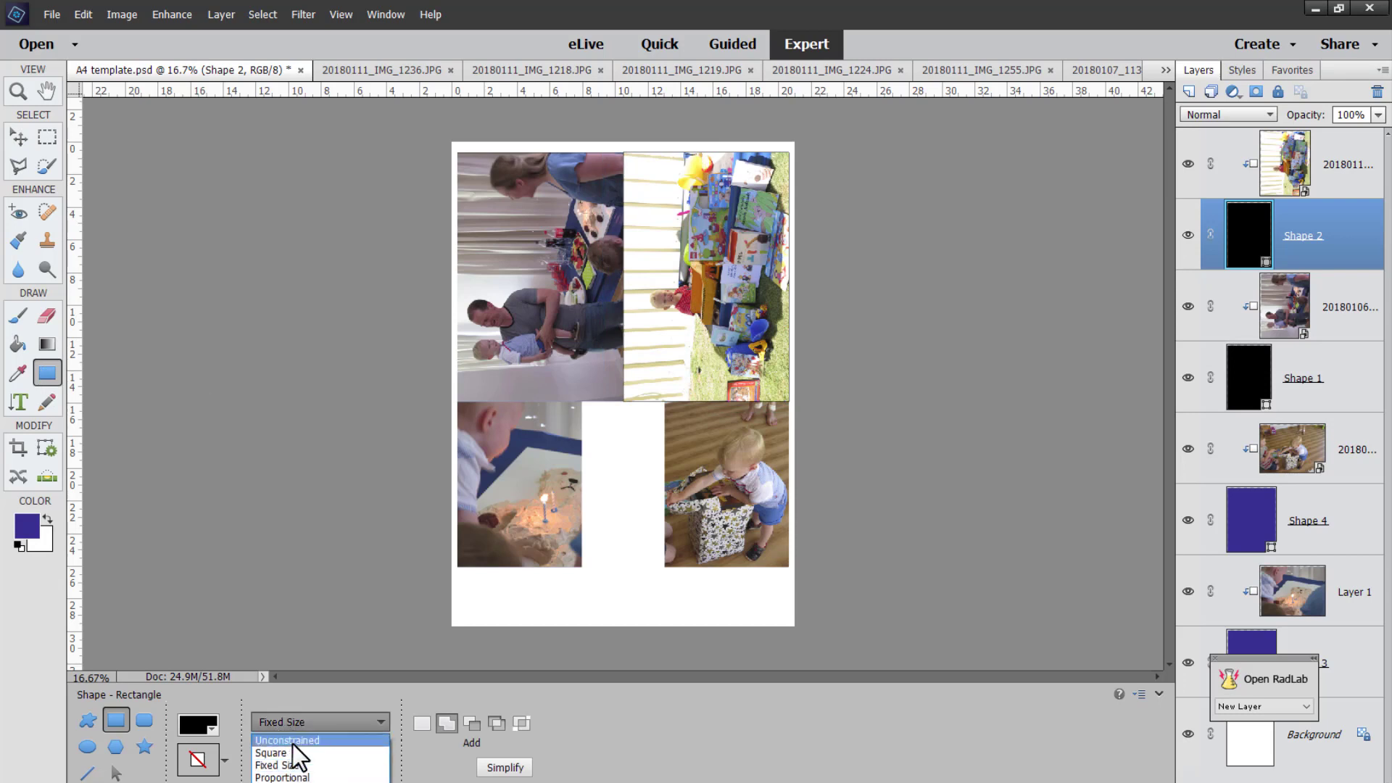
left_click(293, 741)
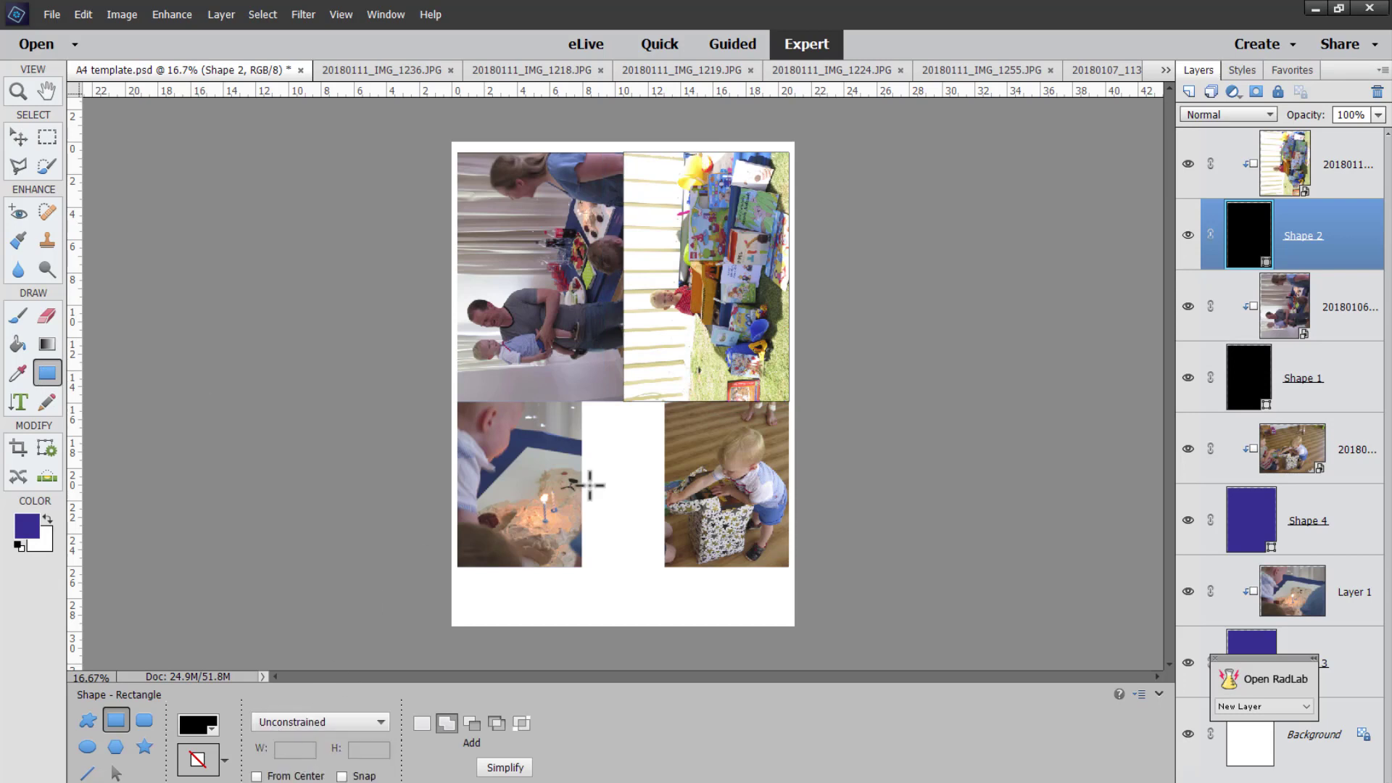
left_click_drag(731, 605, 503, 457)
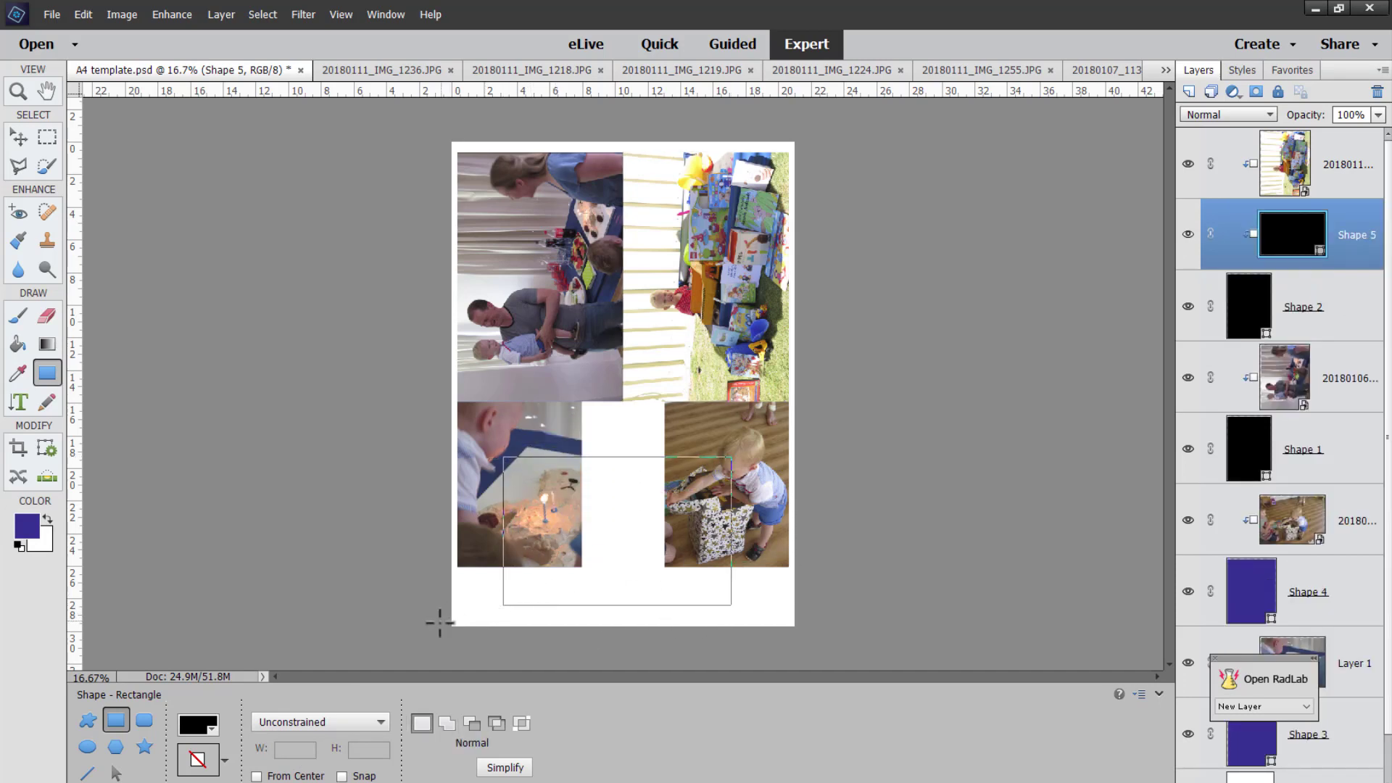
key("ctrl+z")
left_click(302, 722)
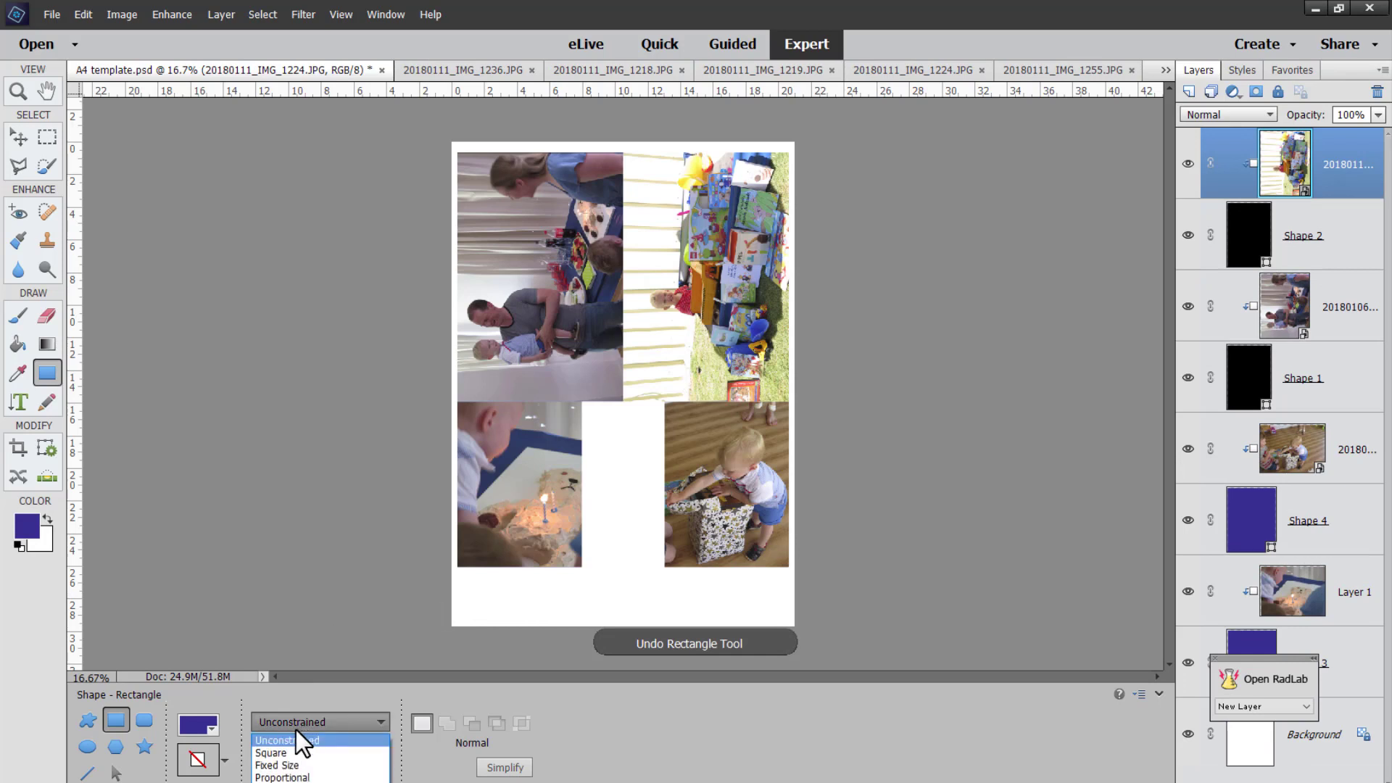
left_click(295, 763)
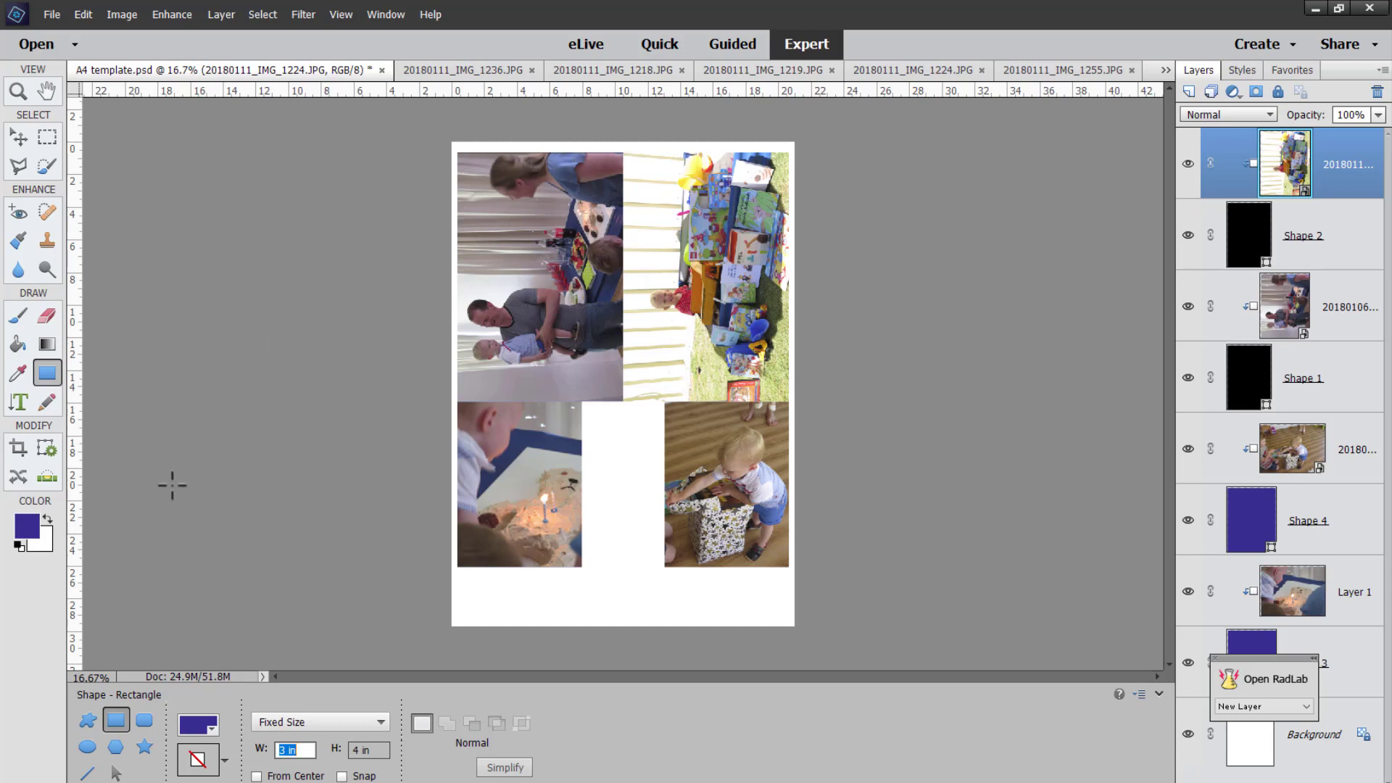
key("Return")
- Preview the A4 template's print setup at Actual Size (8.27" x 11.69") and cancel without printing
left_click(22, 782)
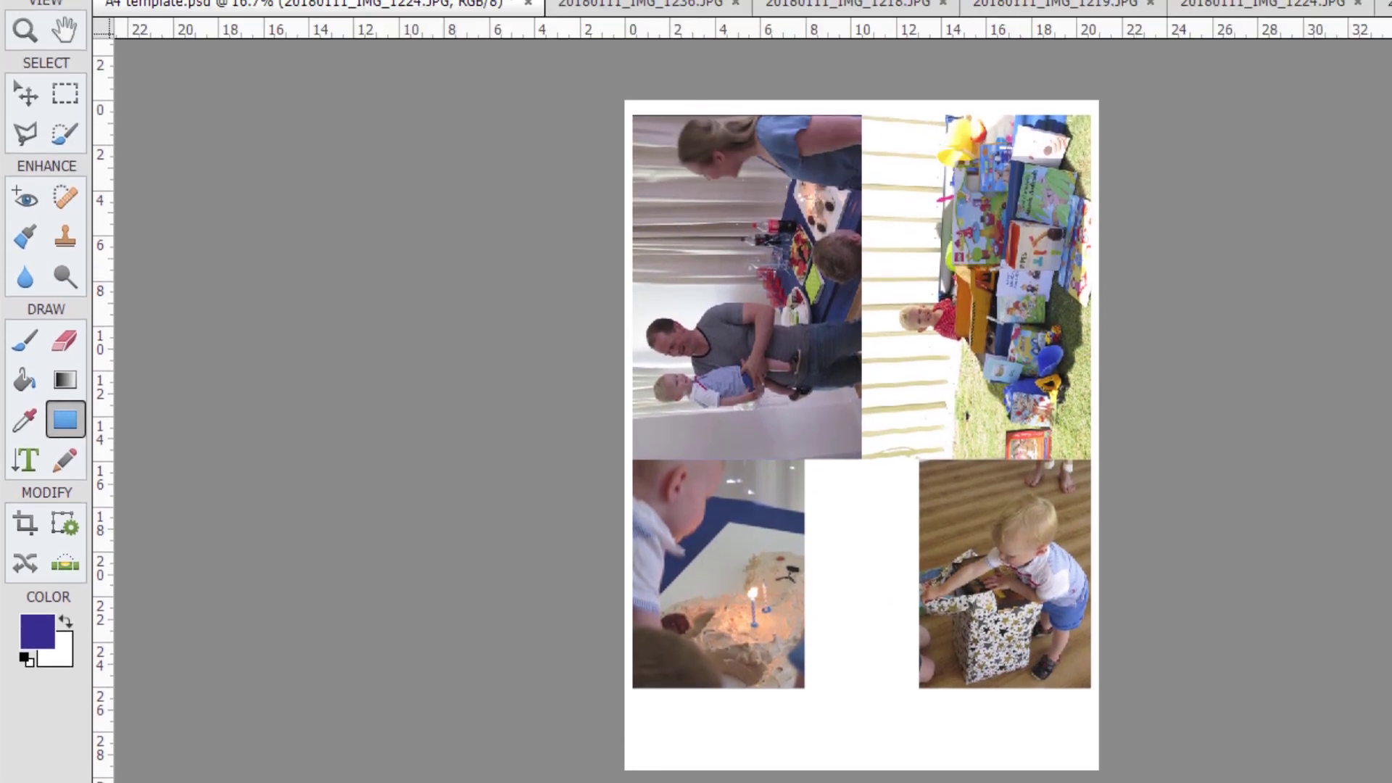
left_click(69, 16)
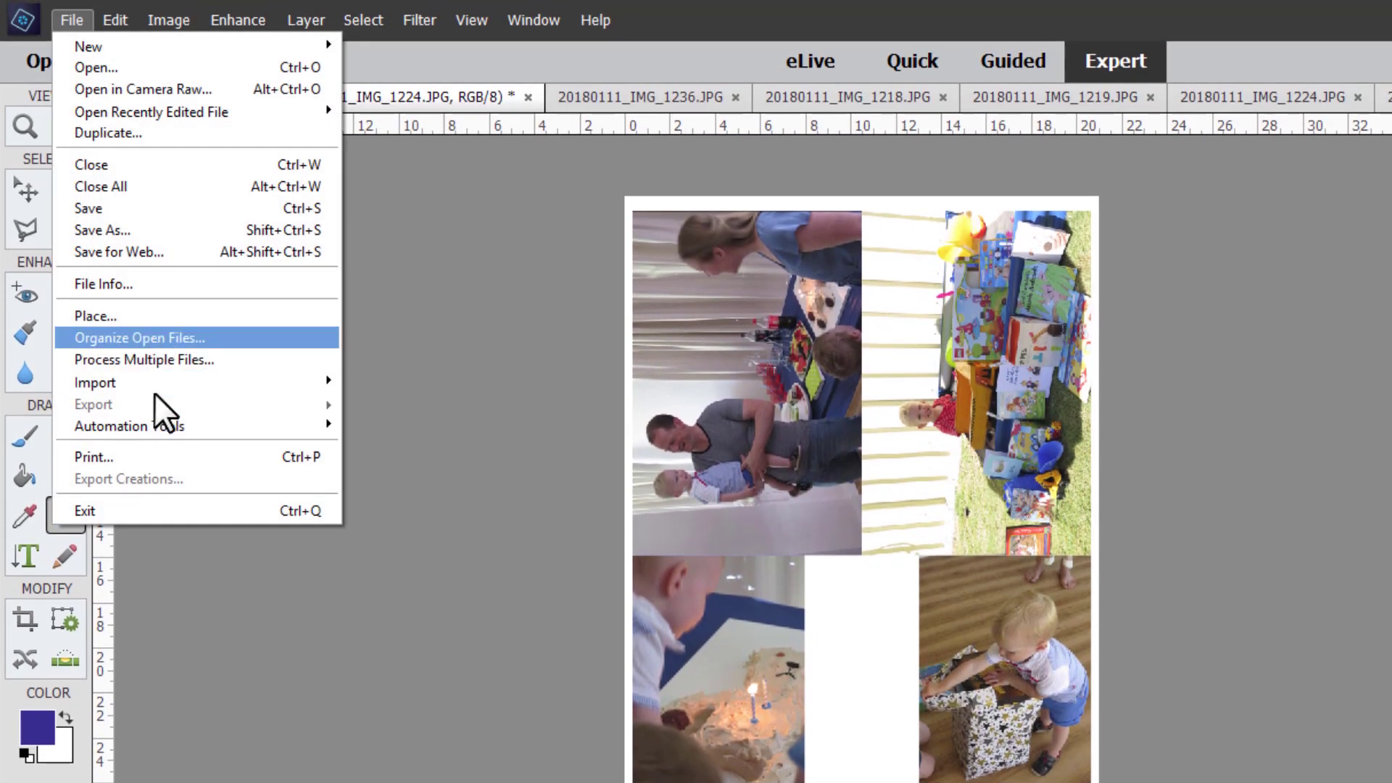
left_click(157, 458)
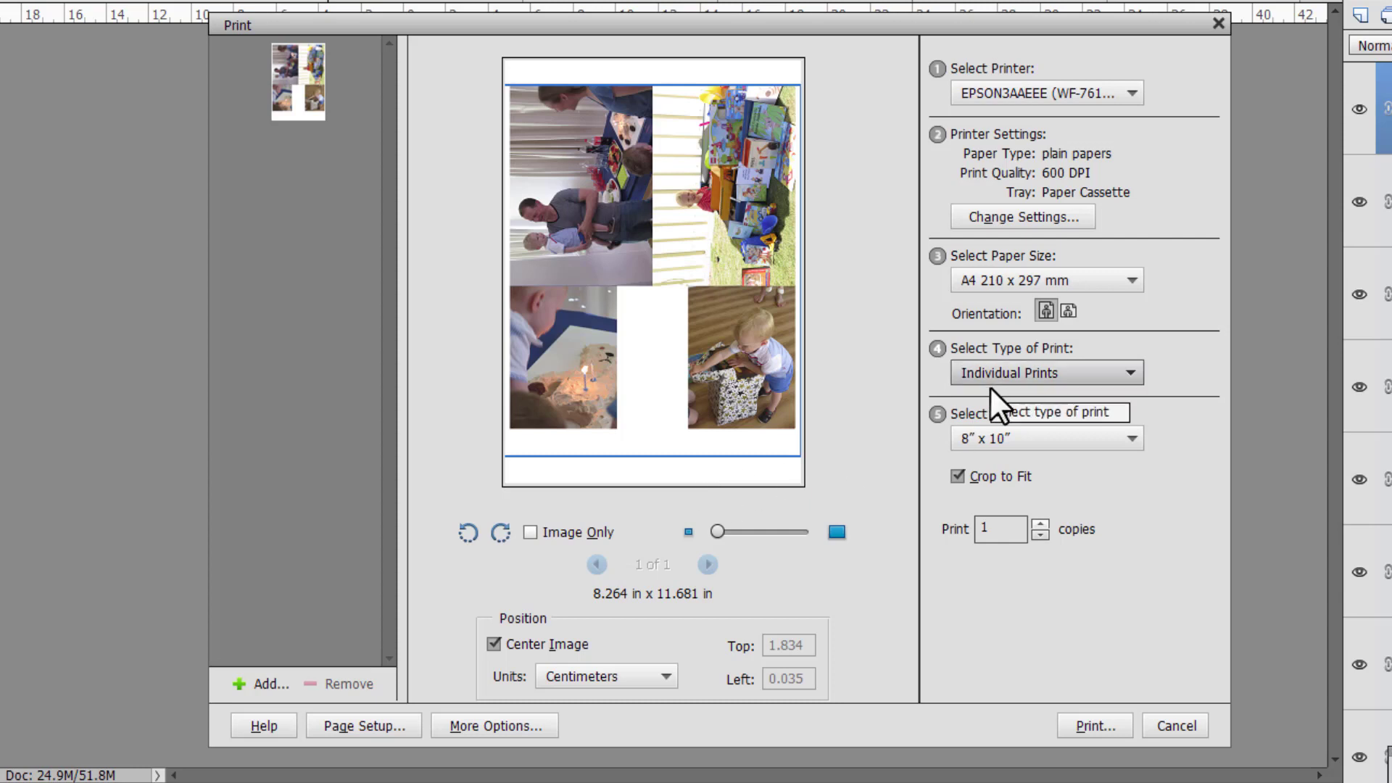
left_click(996, 438)
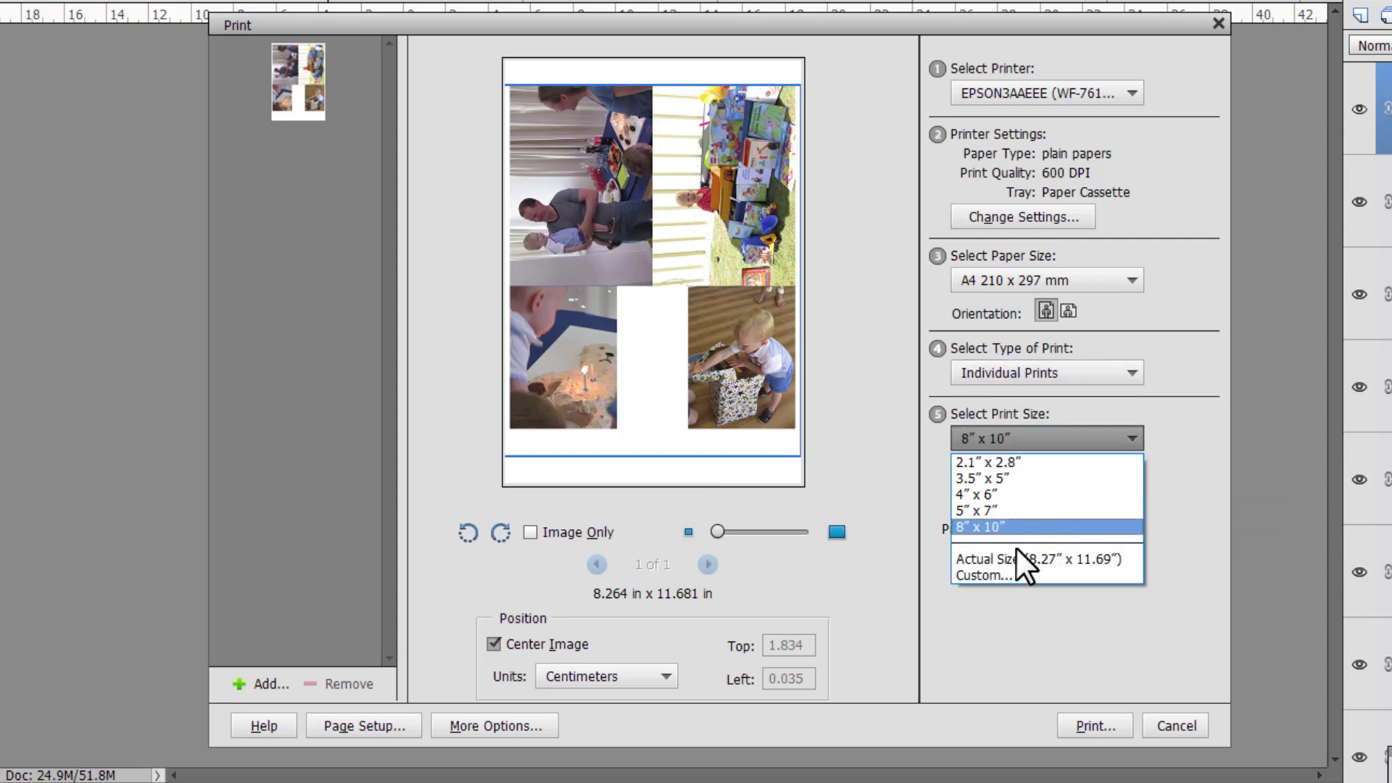
left_click(1004, 563)
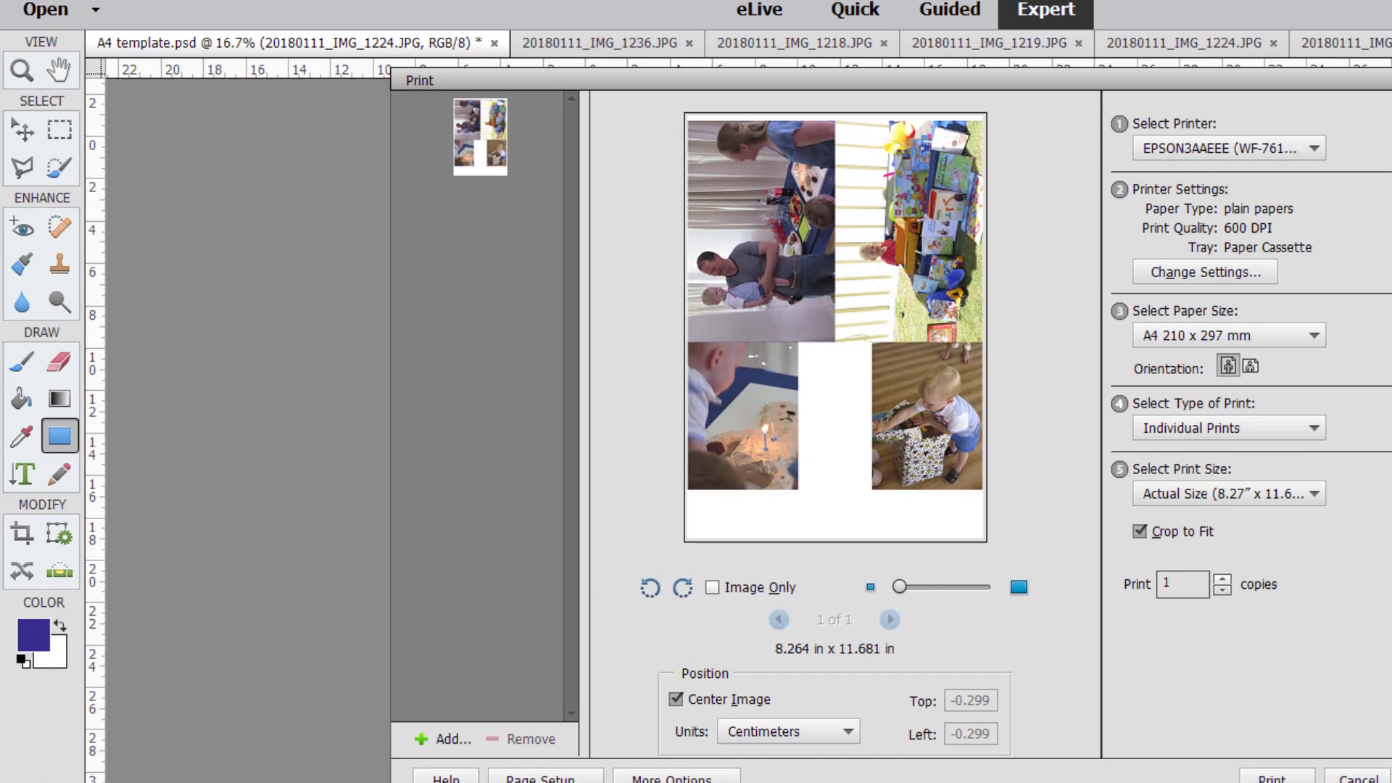
left_click(1172, 725)
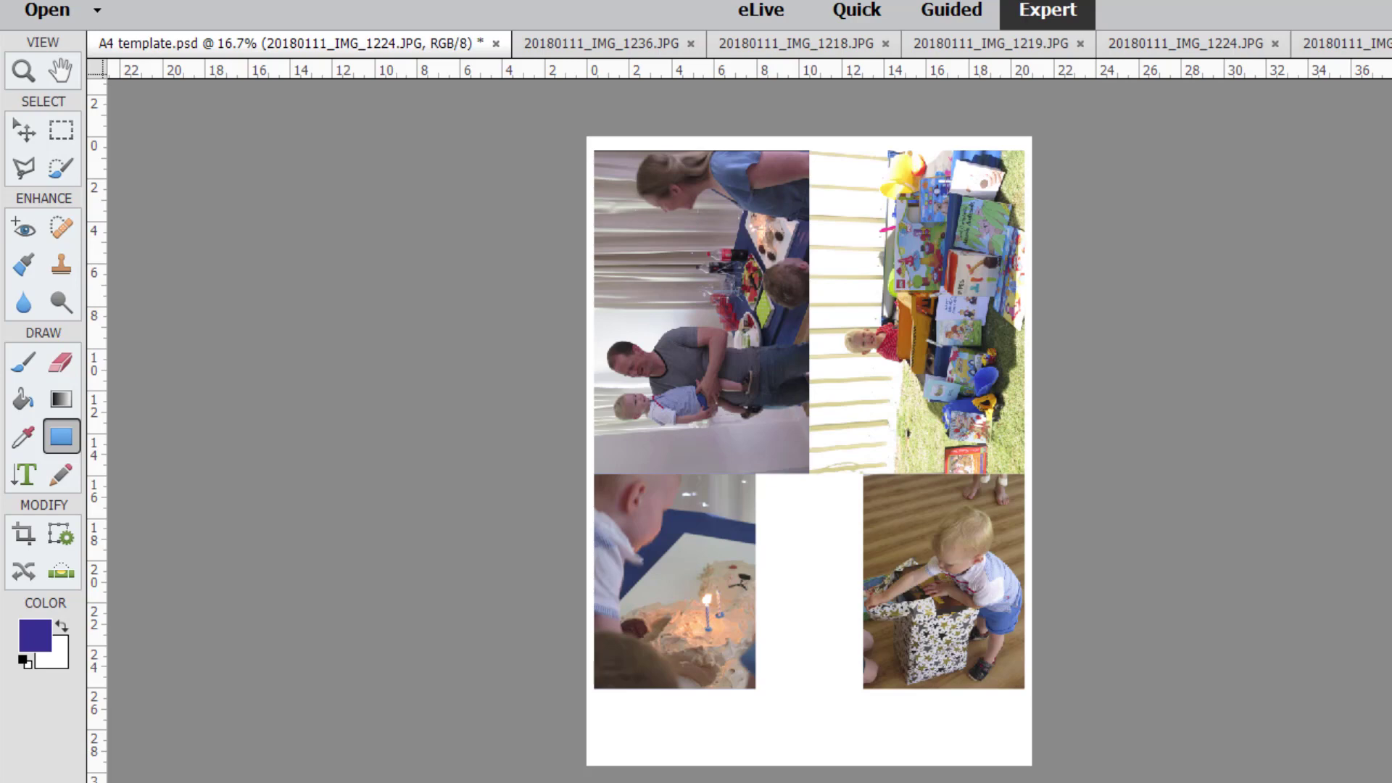
- Switch to the Elements Organizer and open the print setup for the selected photos
key("alt+Tab")
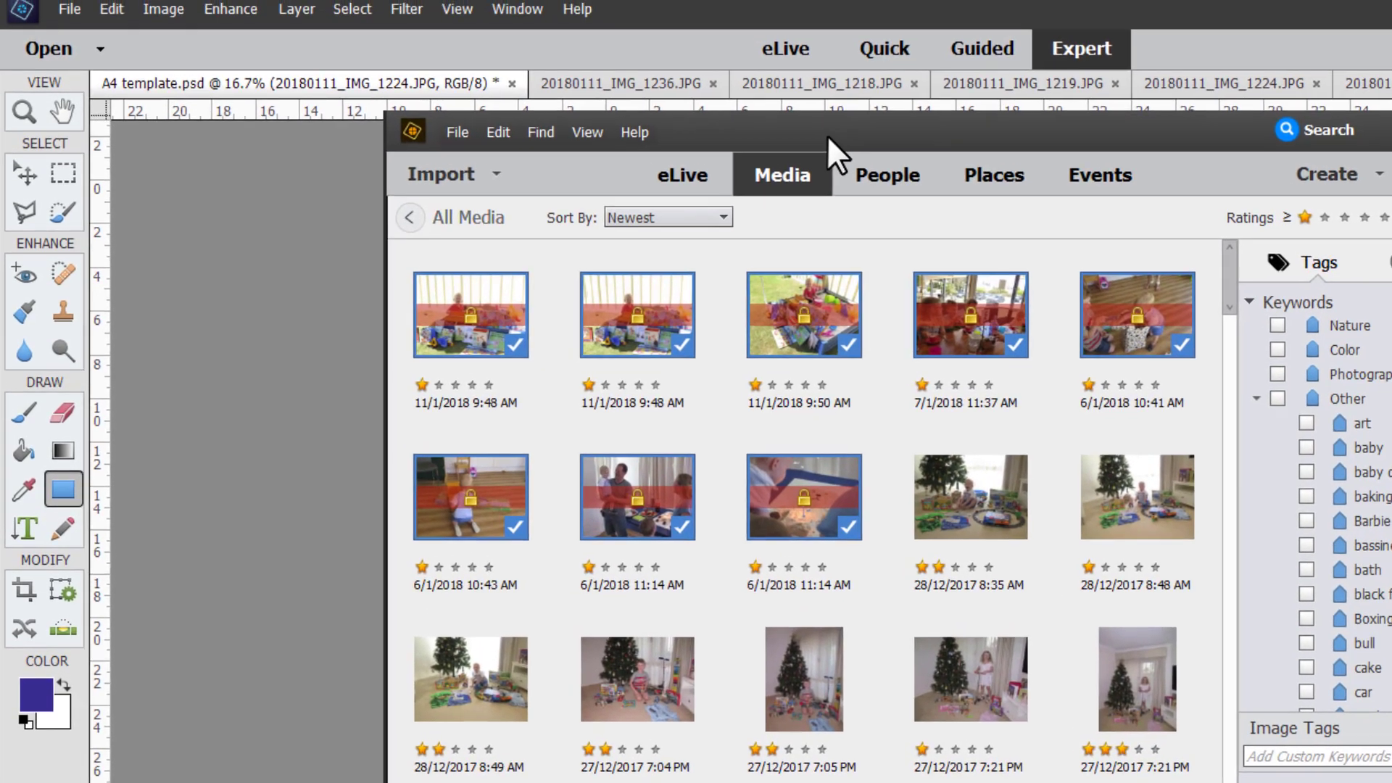
double_click(800, 93)
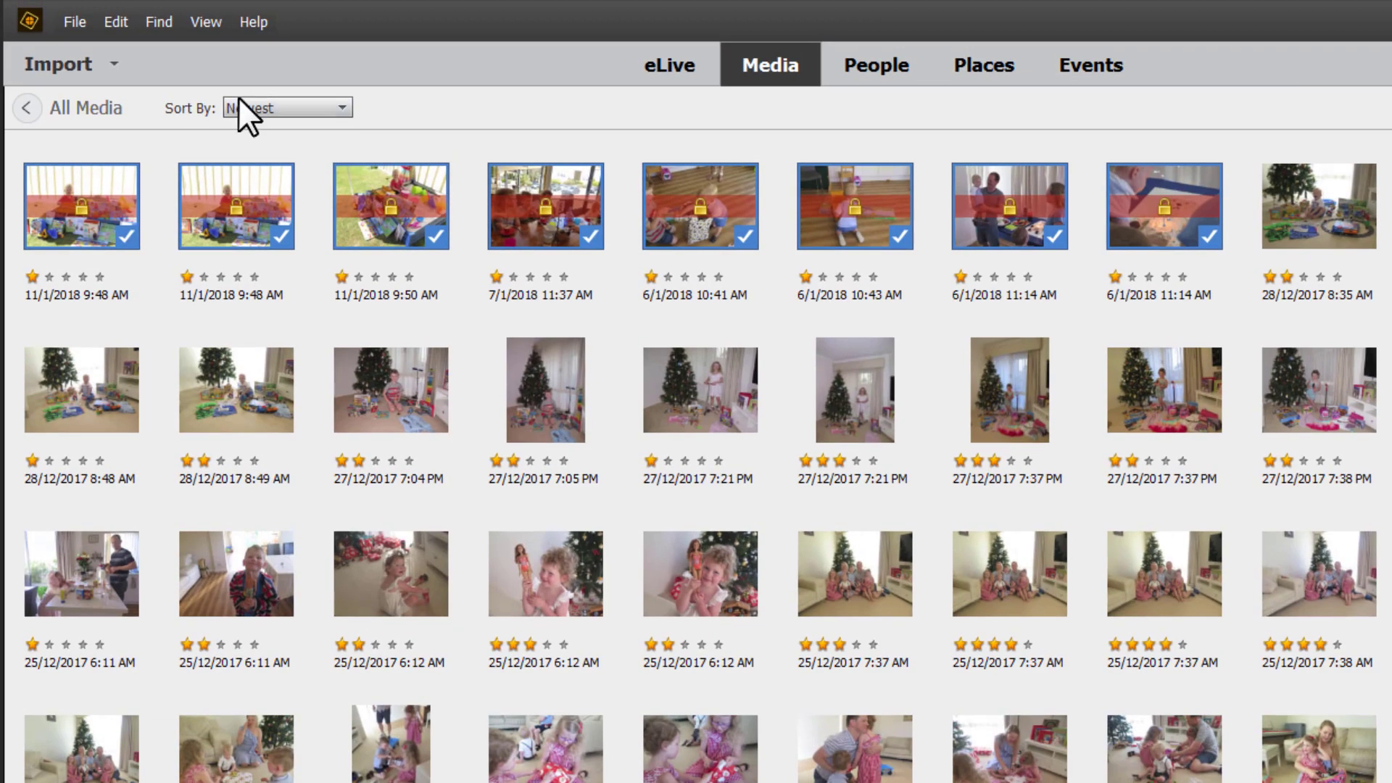
left_click(76, 22)
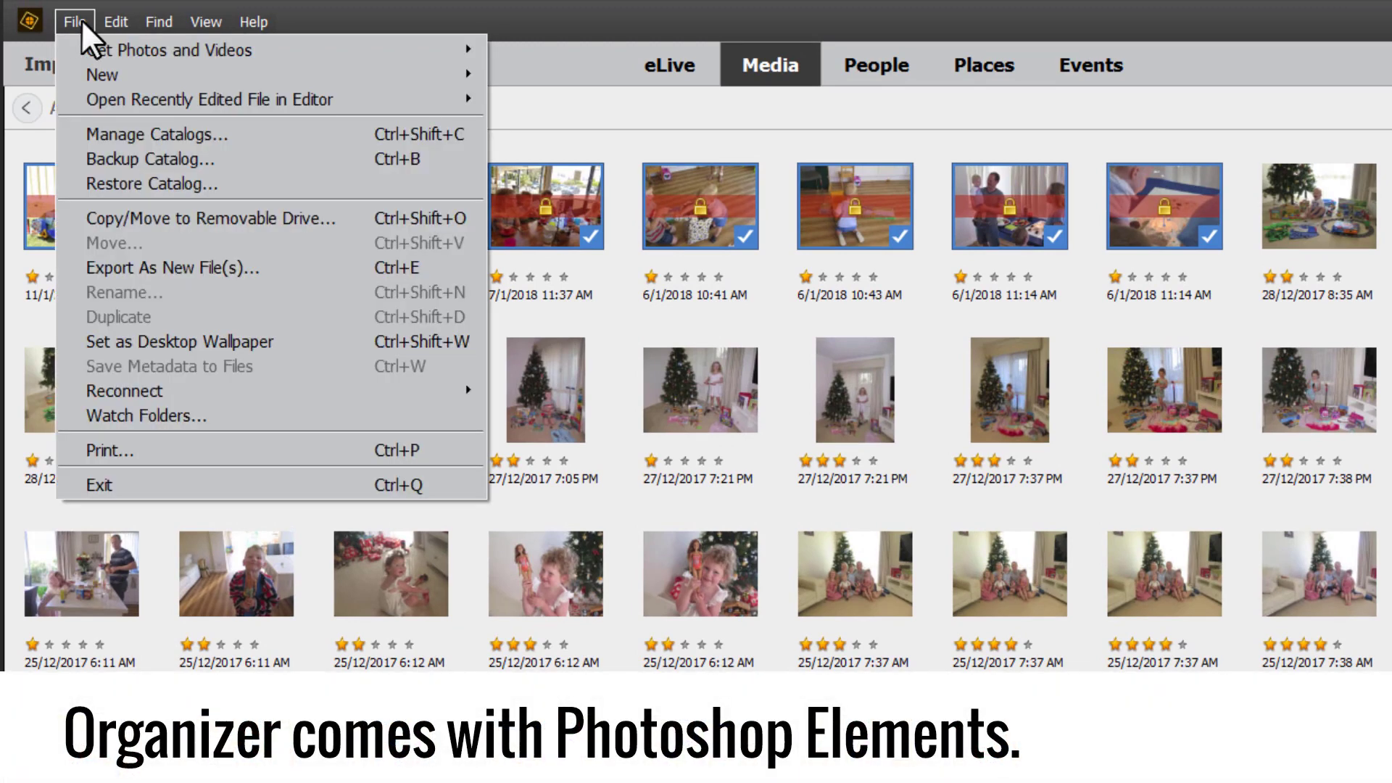
left_click(230, 455)
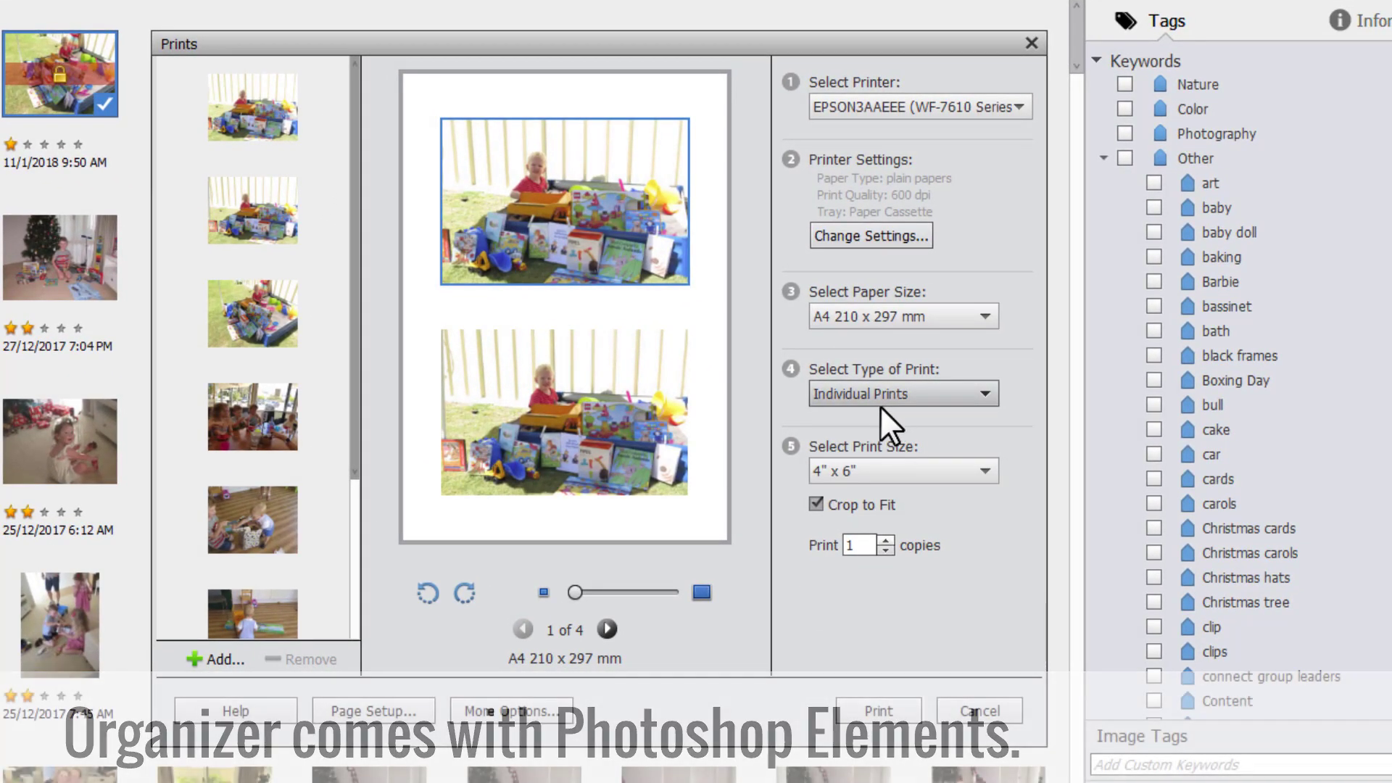
- Preview the photos on A4 as individual prints at 3.5" x 5", 5" x 7" and 4" x 6"
left_click(847, 481)
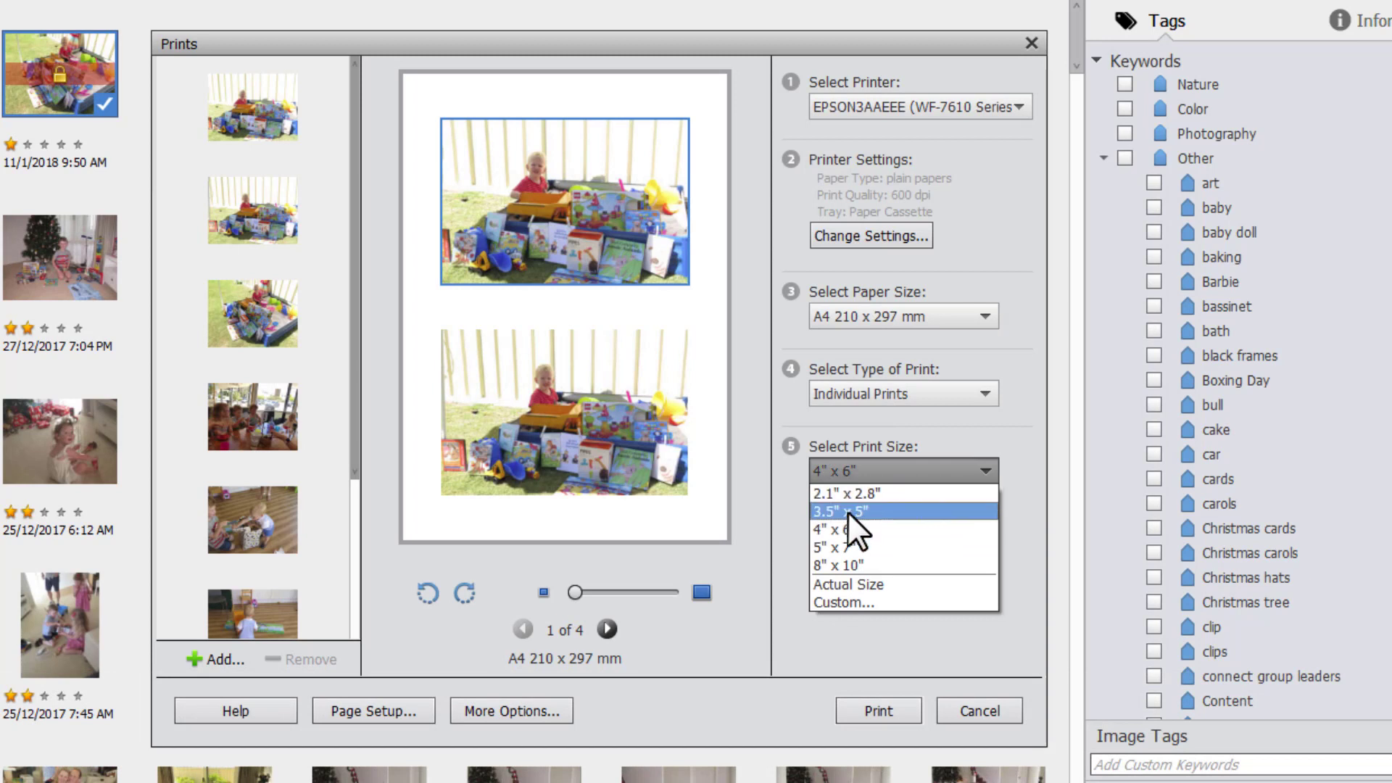
left_click(846, 514)
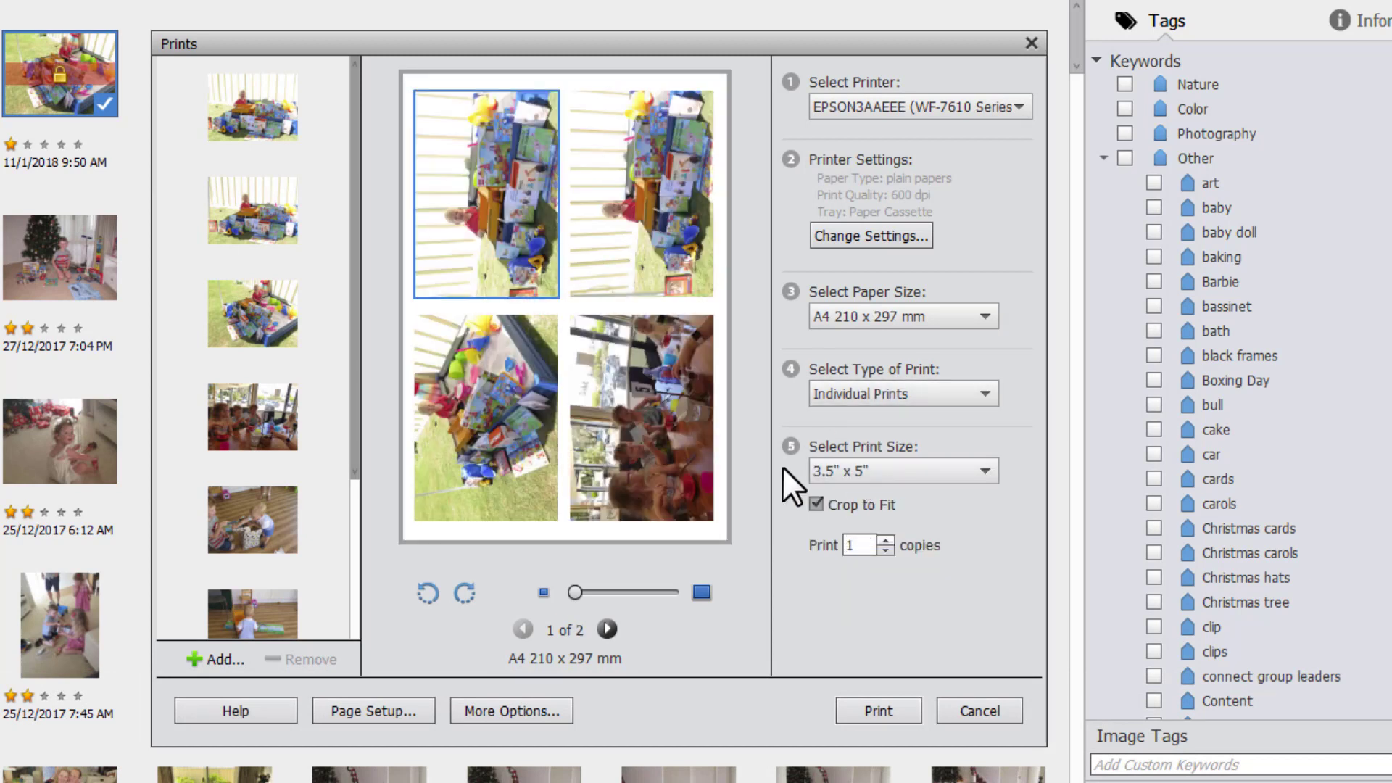
left_click(886, 464)
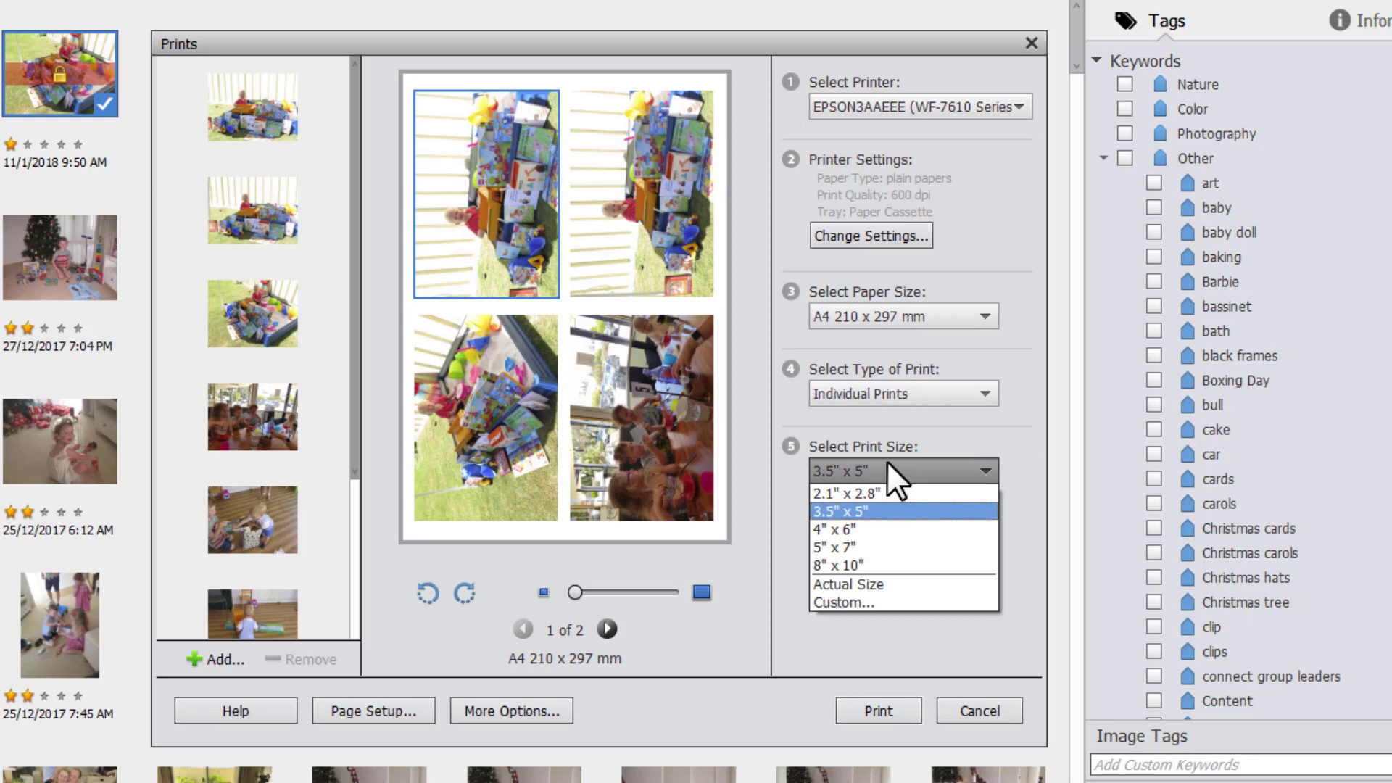
left_click(889, 546)
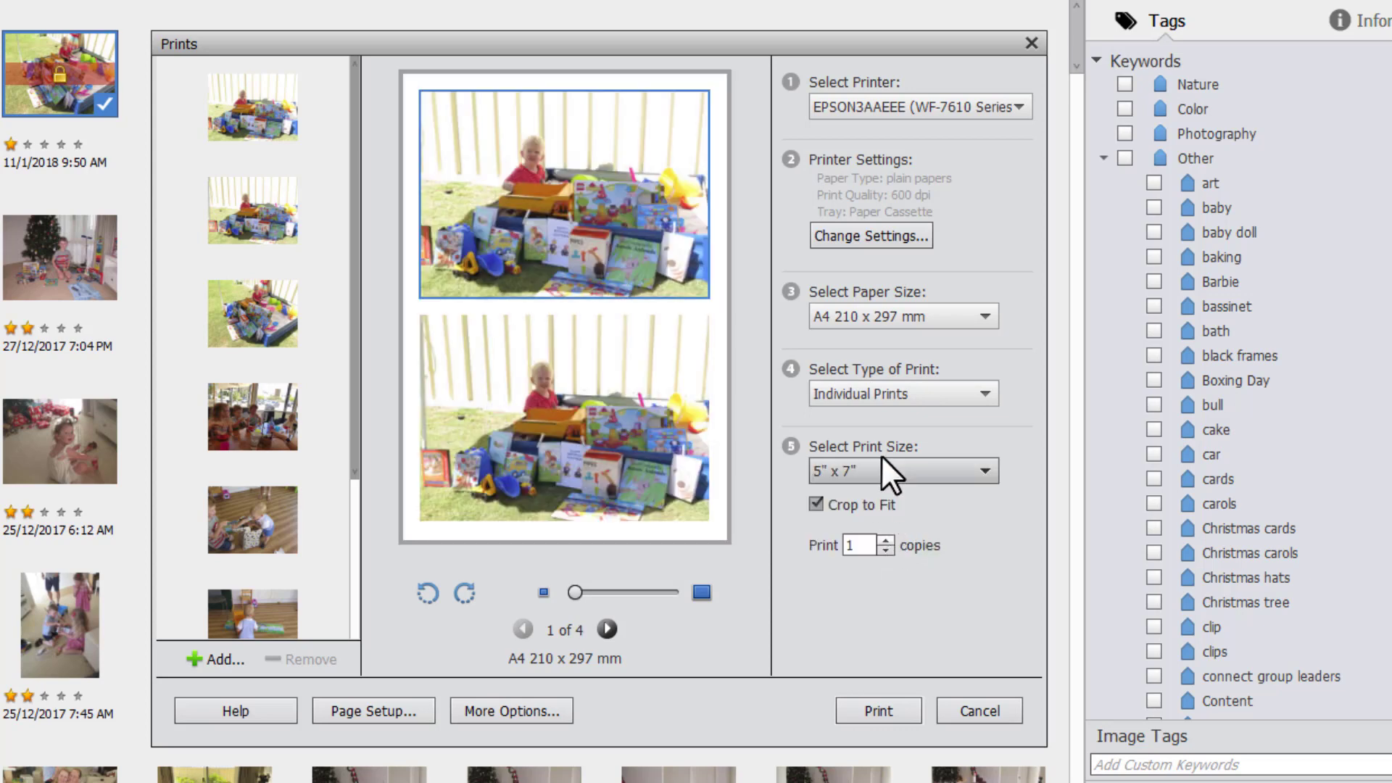
left_click(875, 468)
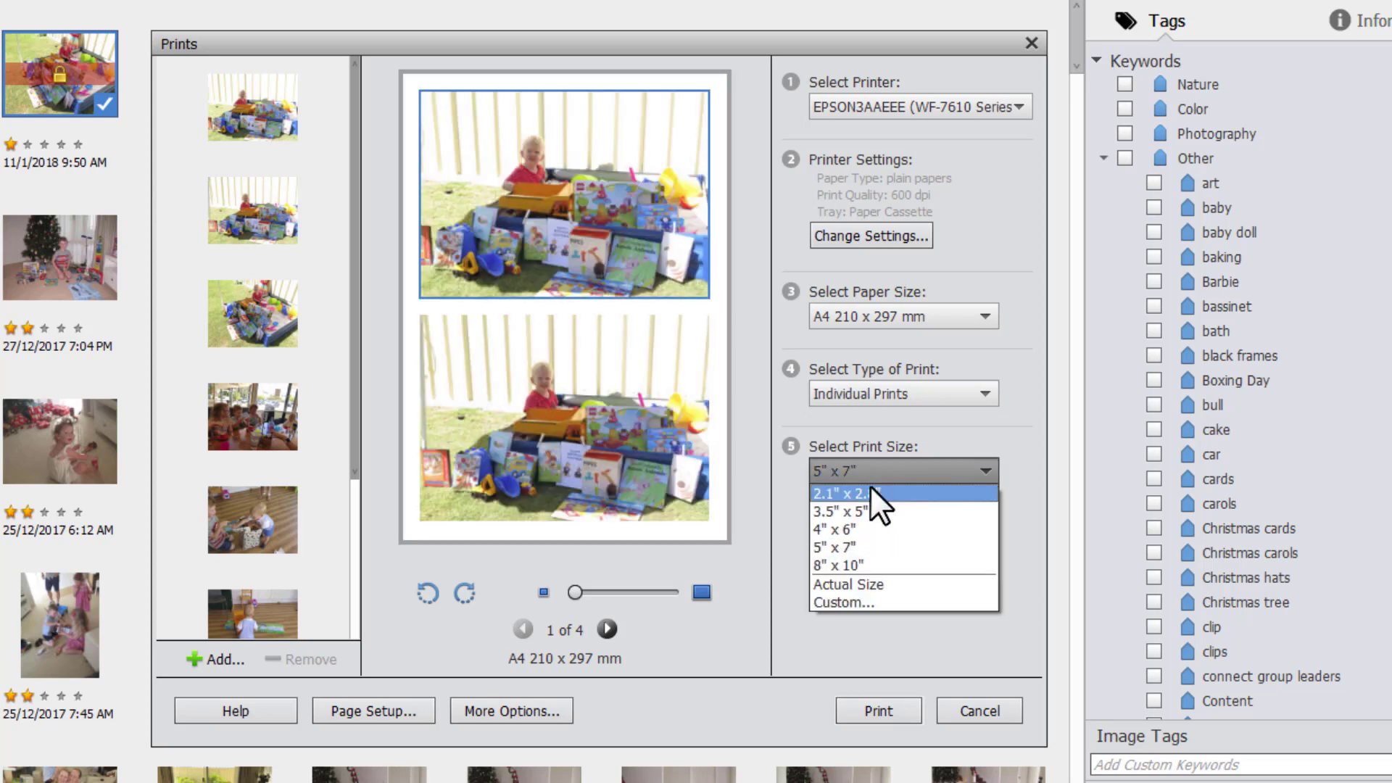
left_click(870, 529)
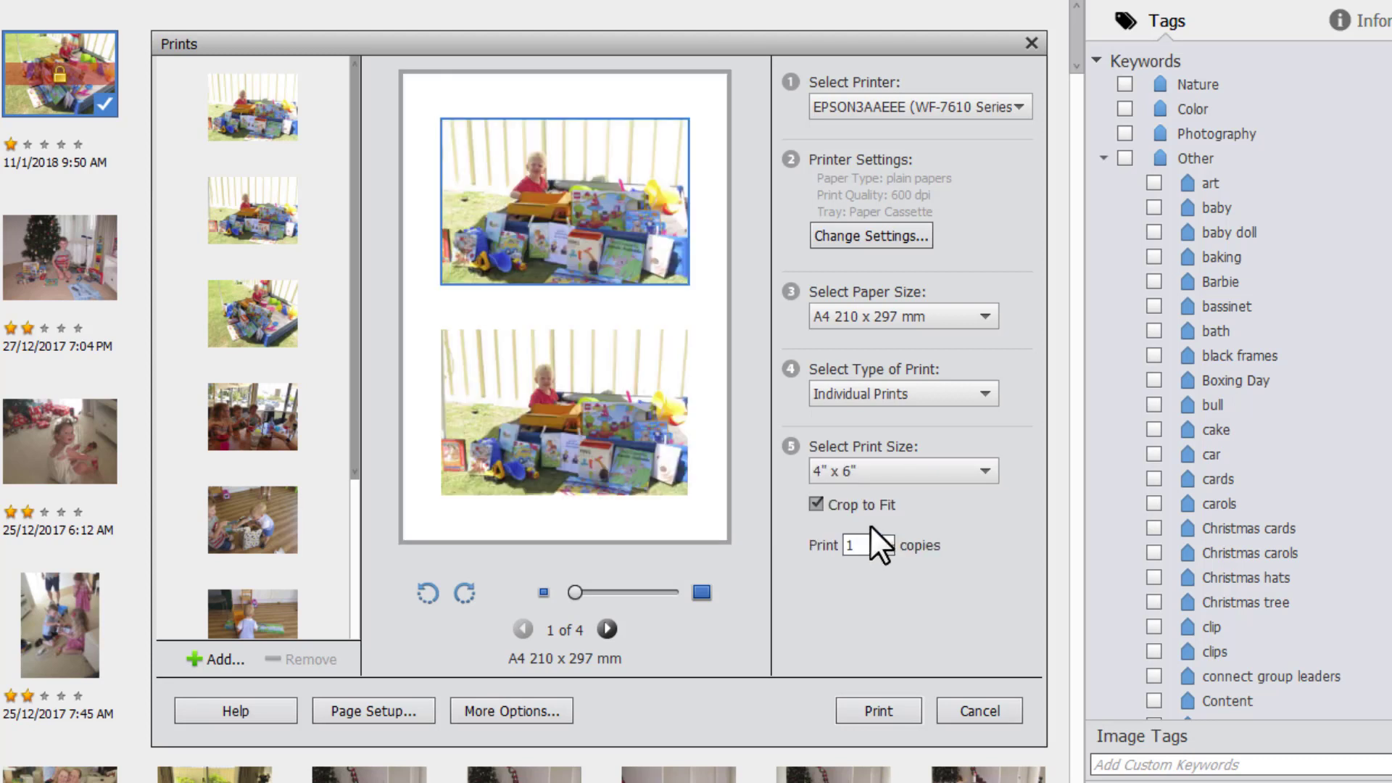
- Preview the individual print layout at 8" x 10", 2.1" x 2.8" and 3.5" x 5"
left_click(869, 473)
left_click(866, 563)
left_click(867, 472)
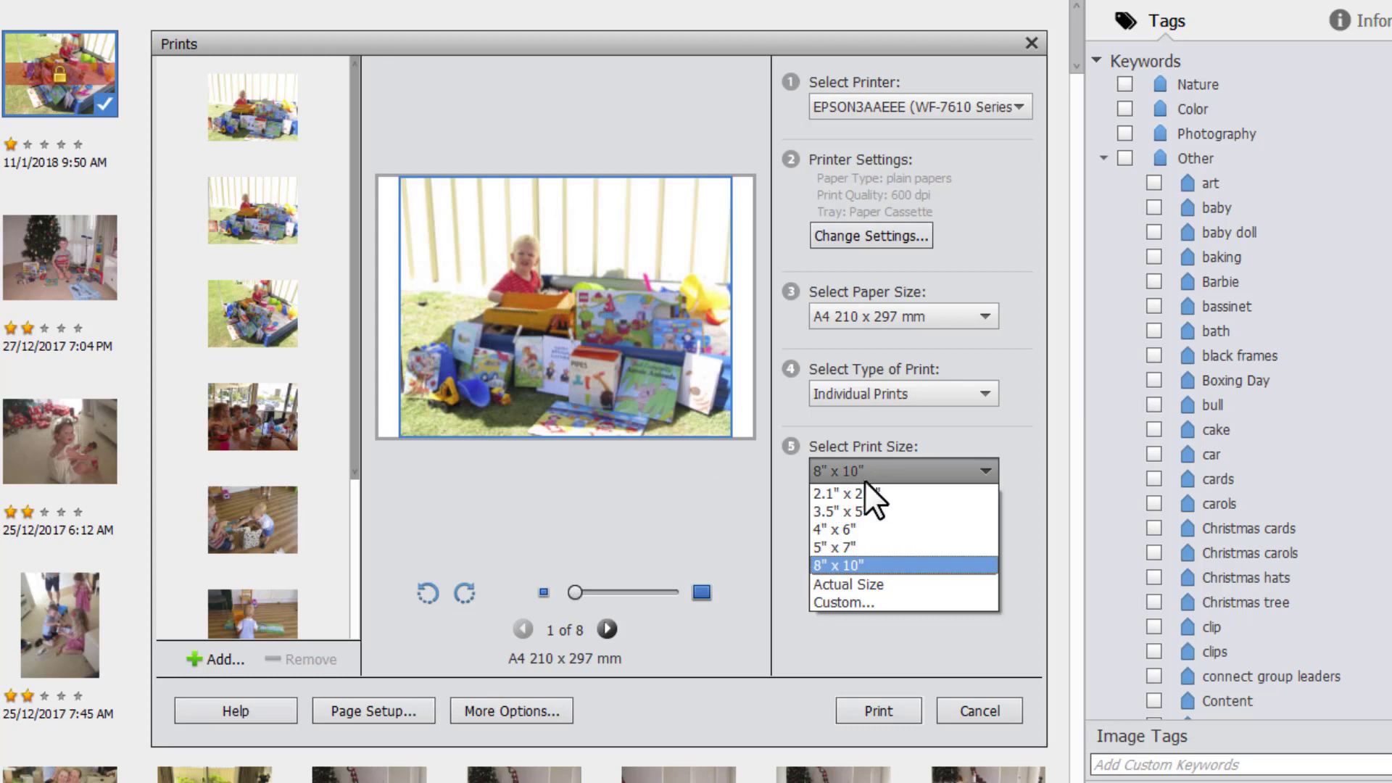
left_click(862, 495)
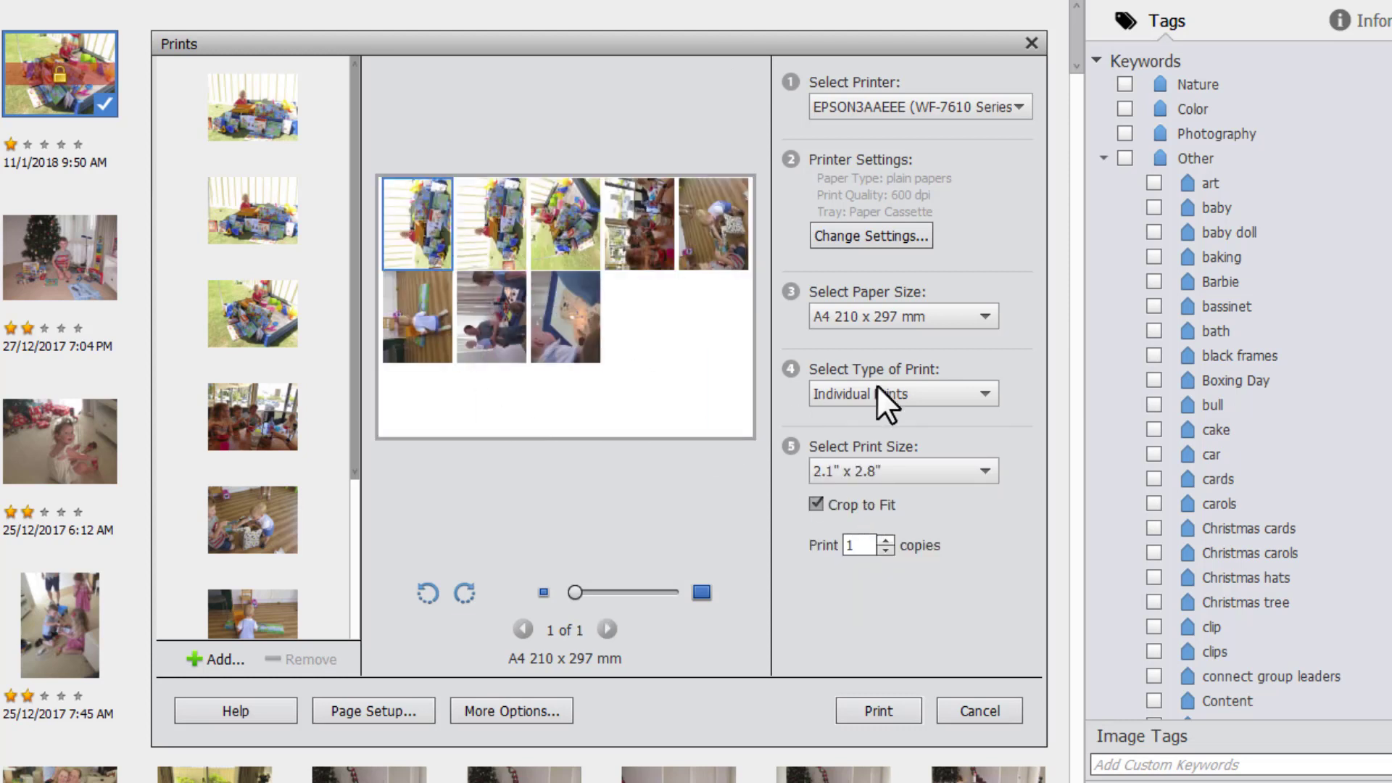
left_click(879, 473)
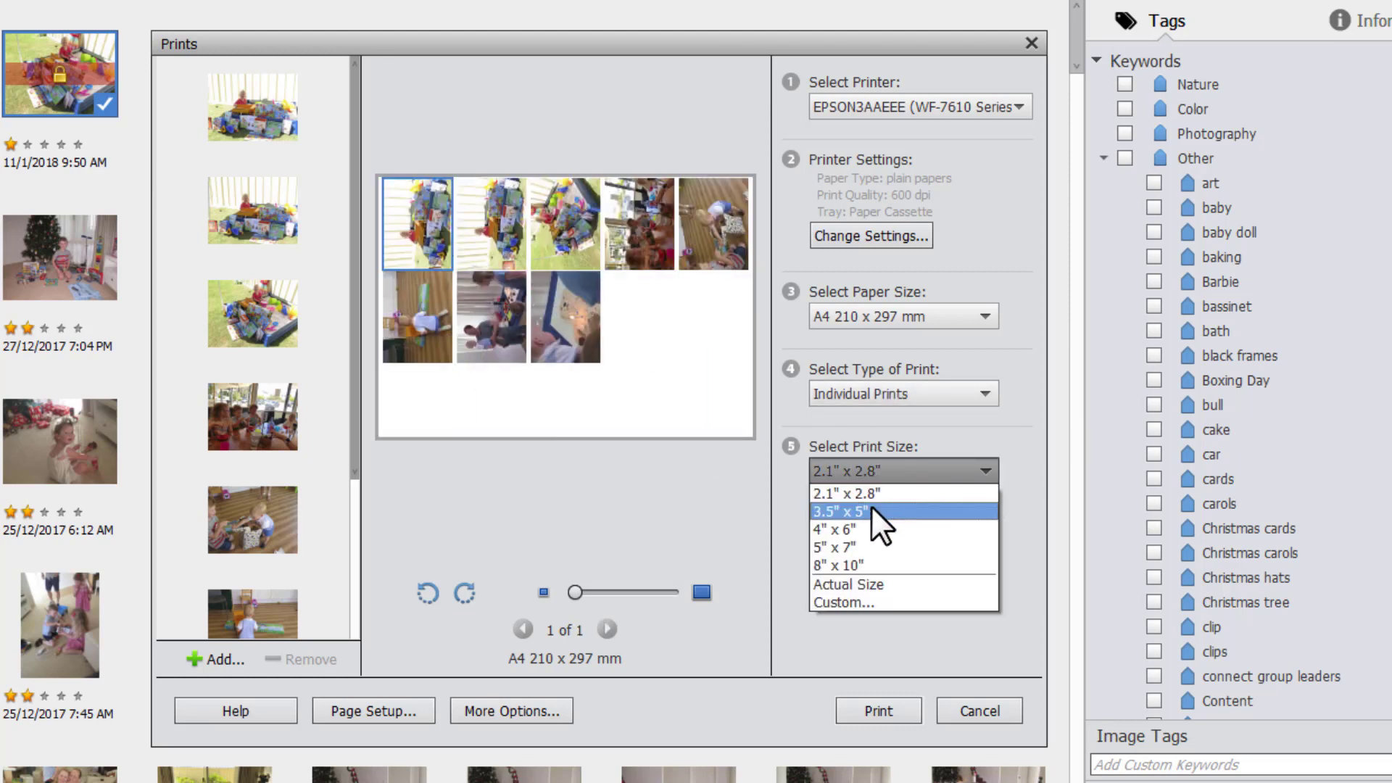
left_click(872, 511)
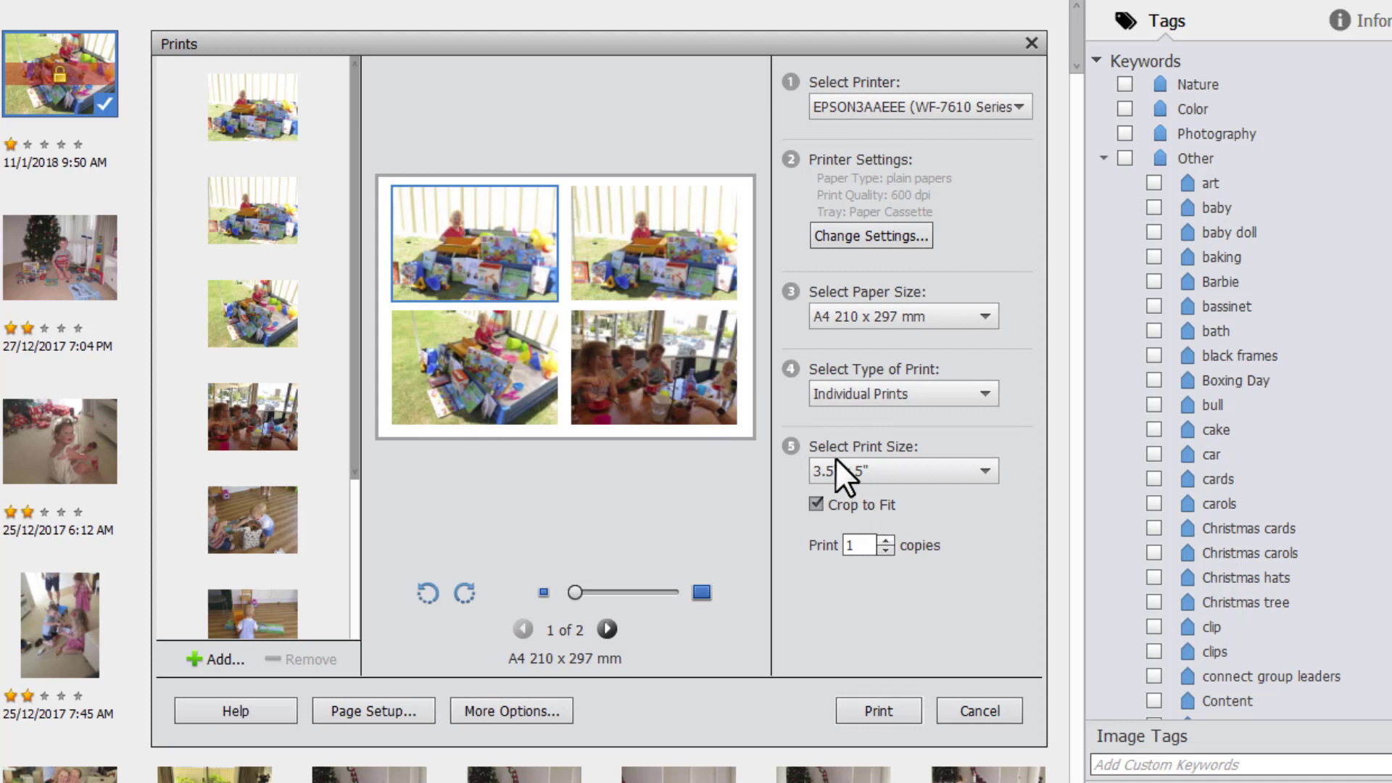
- View the custom print size options, cancel them, and set the print size to 4" x 6"
left_click(834, 461)
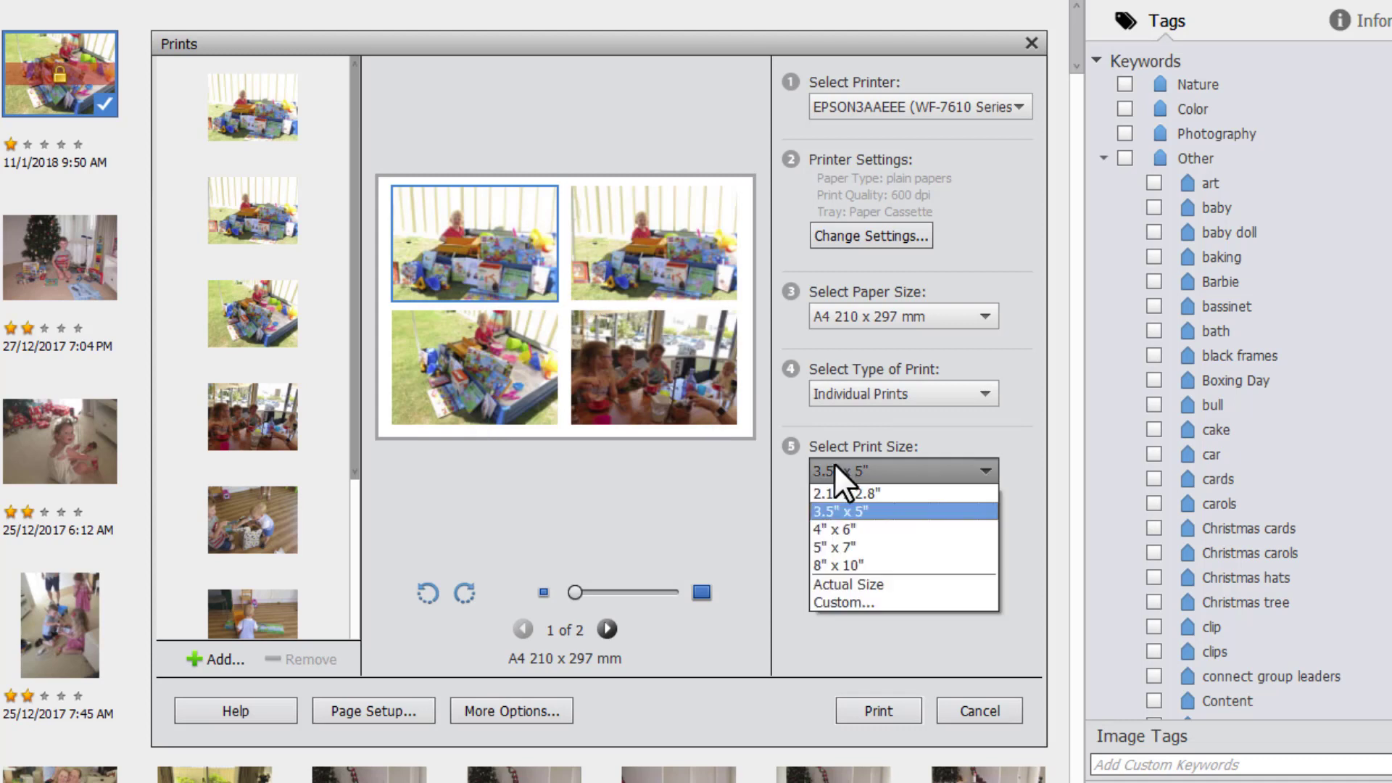
left_click(826, 603)
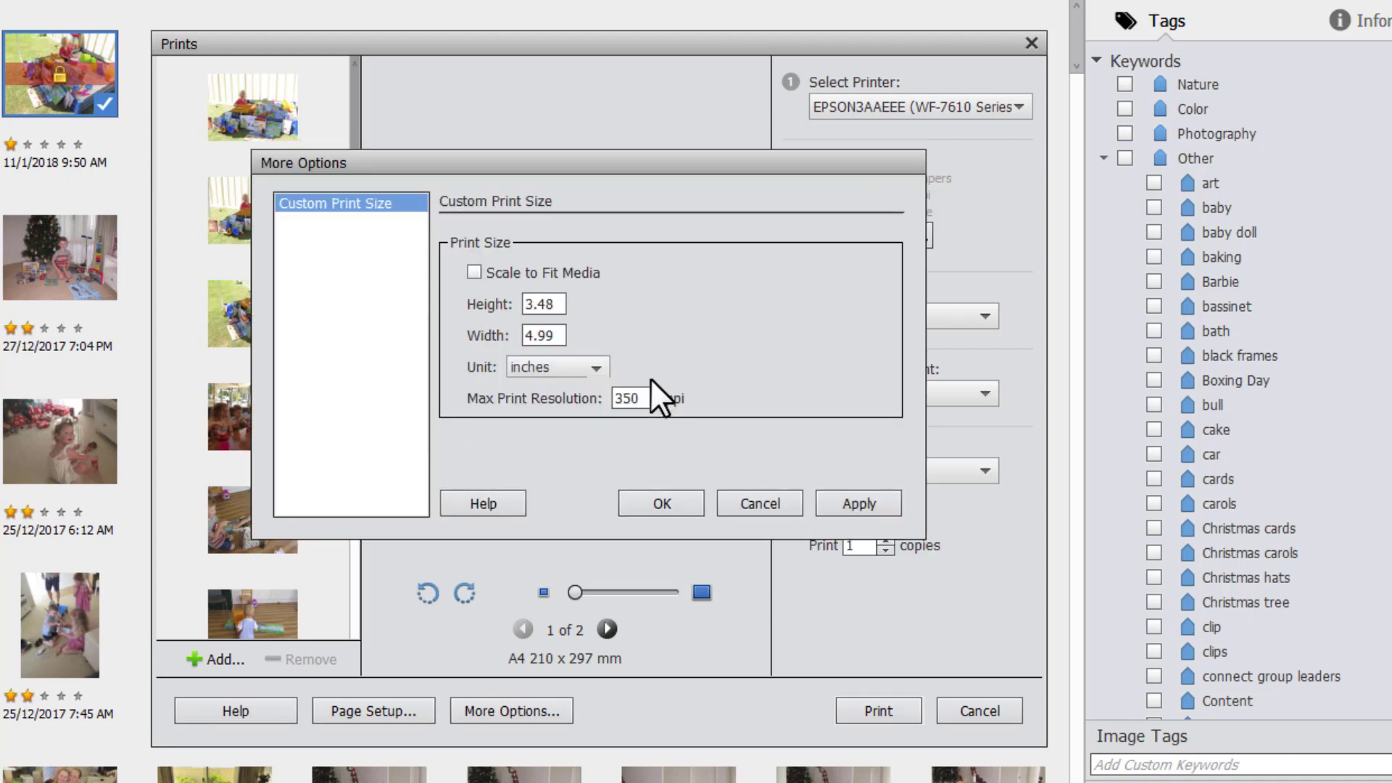
left_click(759, 507)
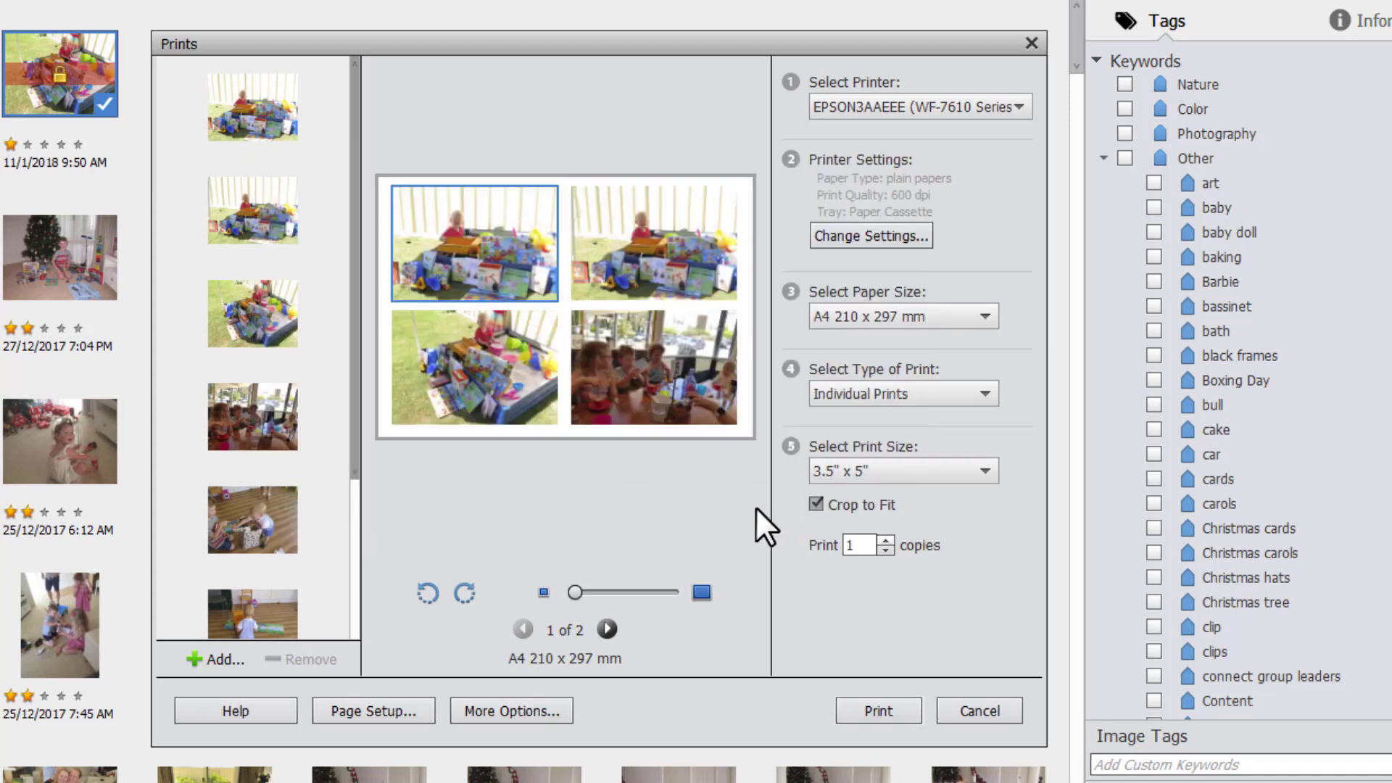
left_click(834, 471)
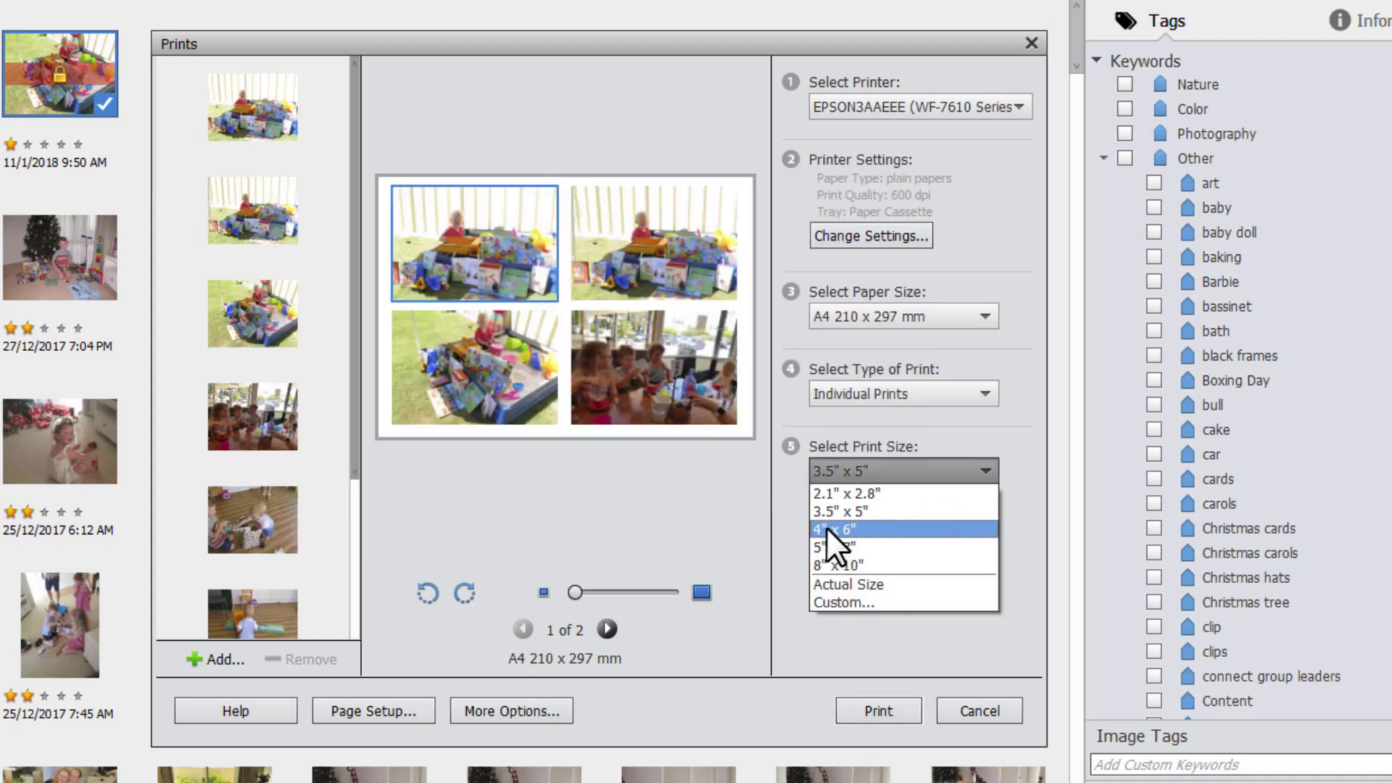
left_click(825, 529)
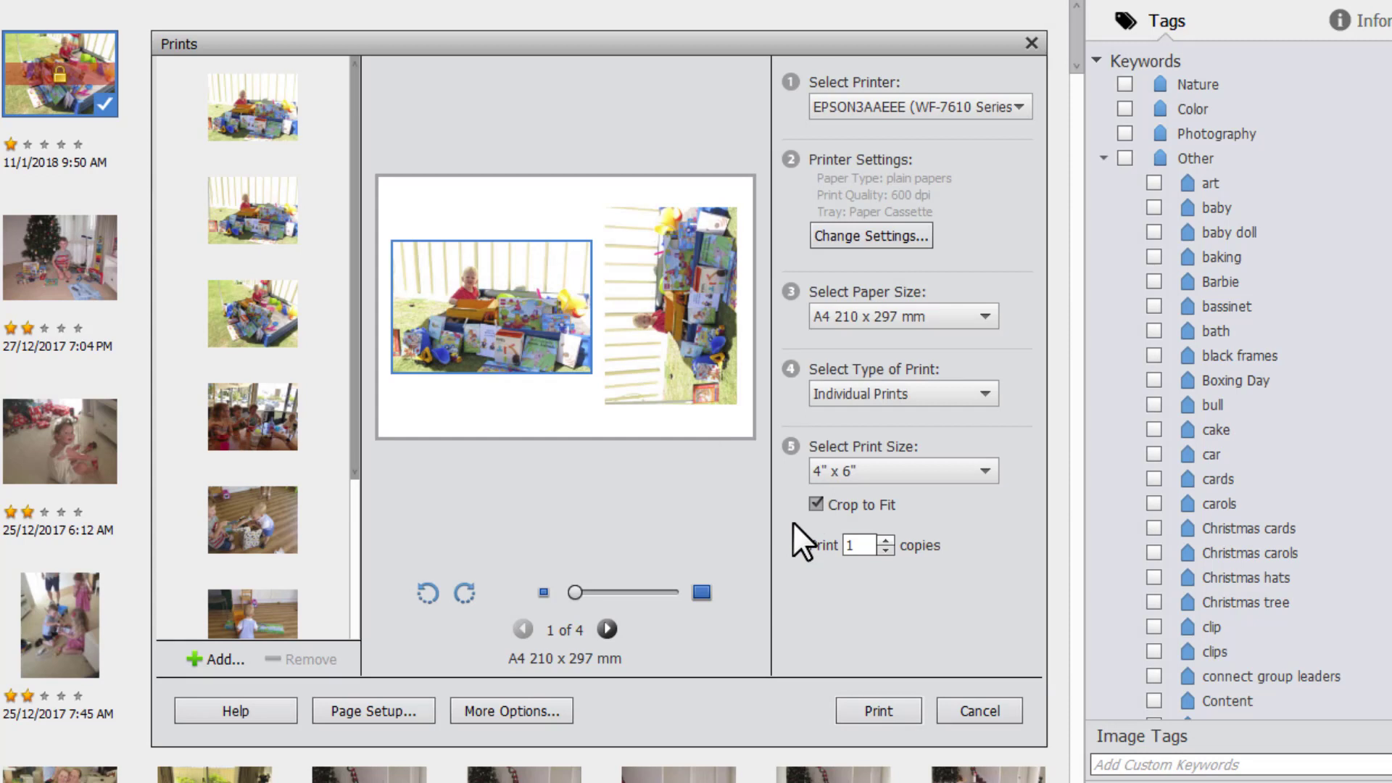
- Select the fourth photo in the print list and page through the preview to the last page
left_click(265, 433)
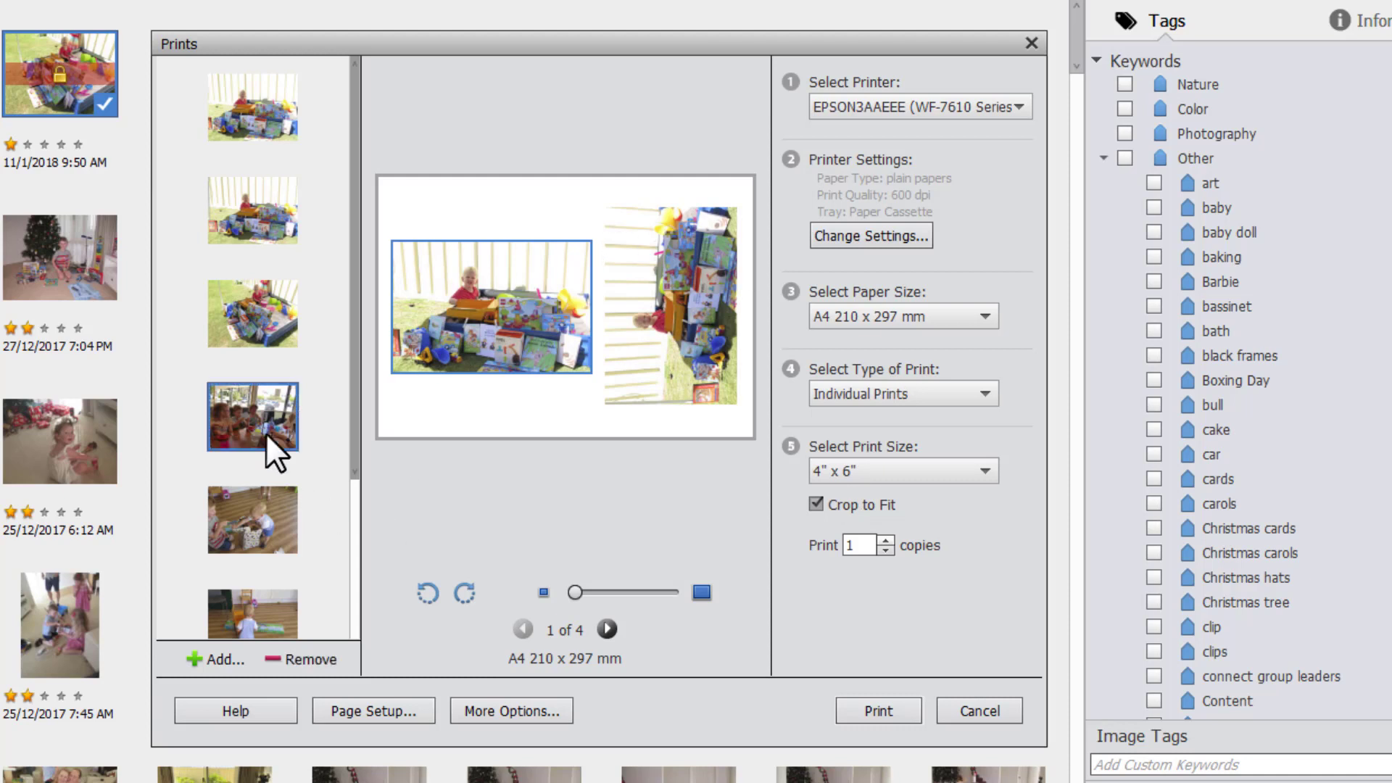
left_click(608, 630)
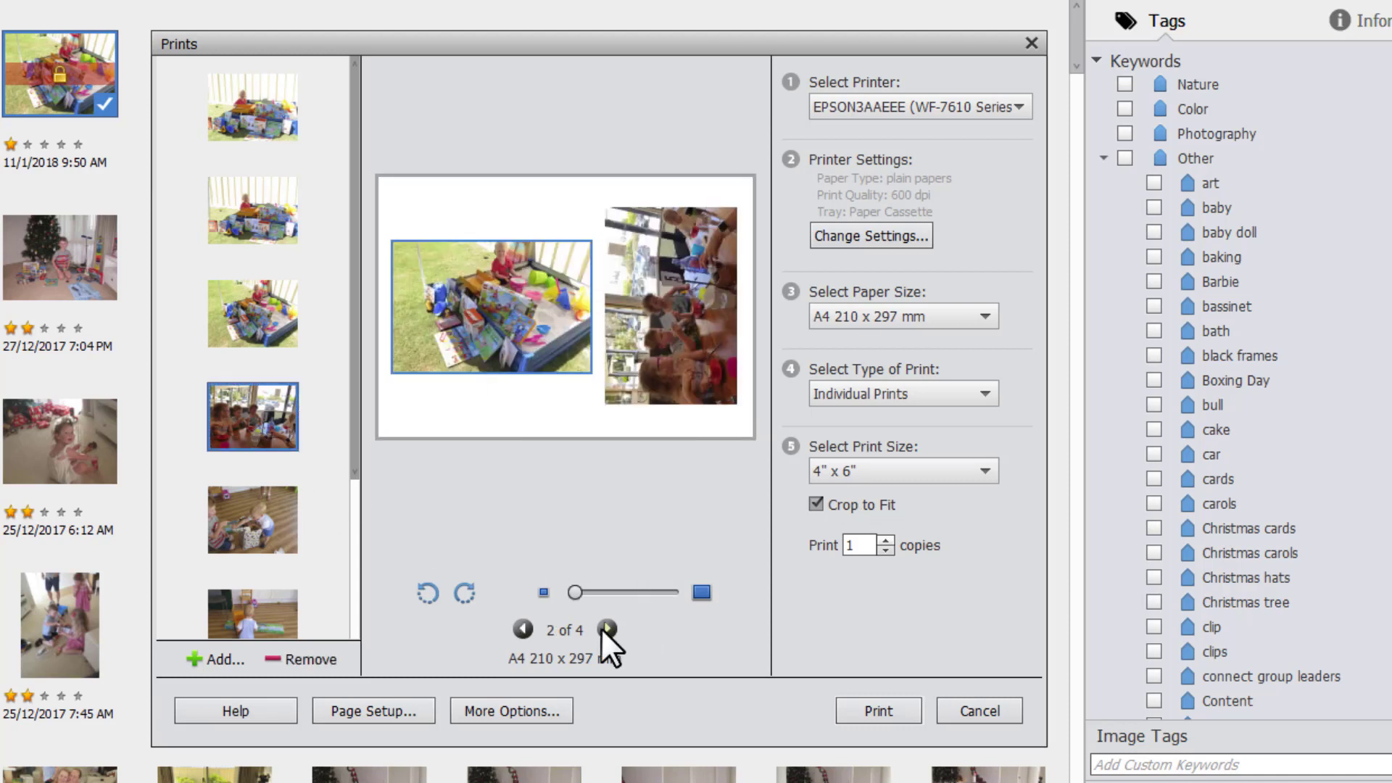
left_click(605, 630)
left_click(603, 628)
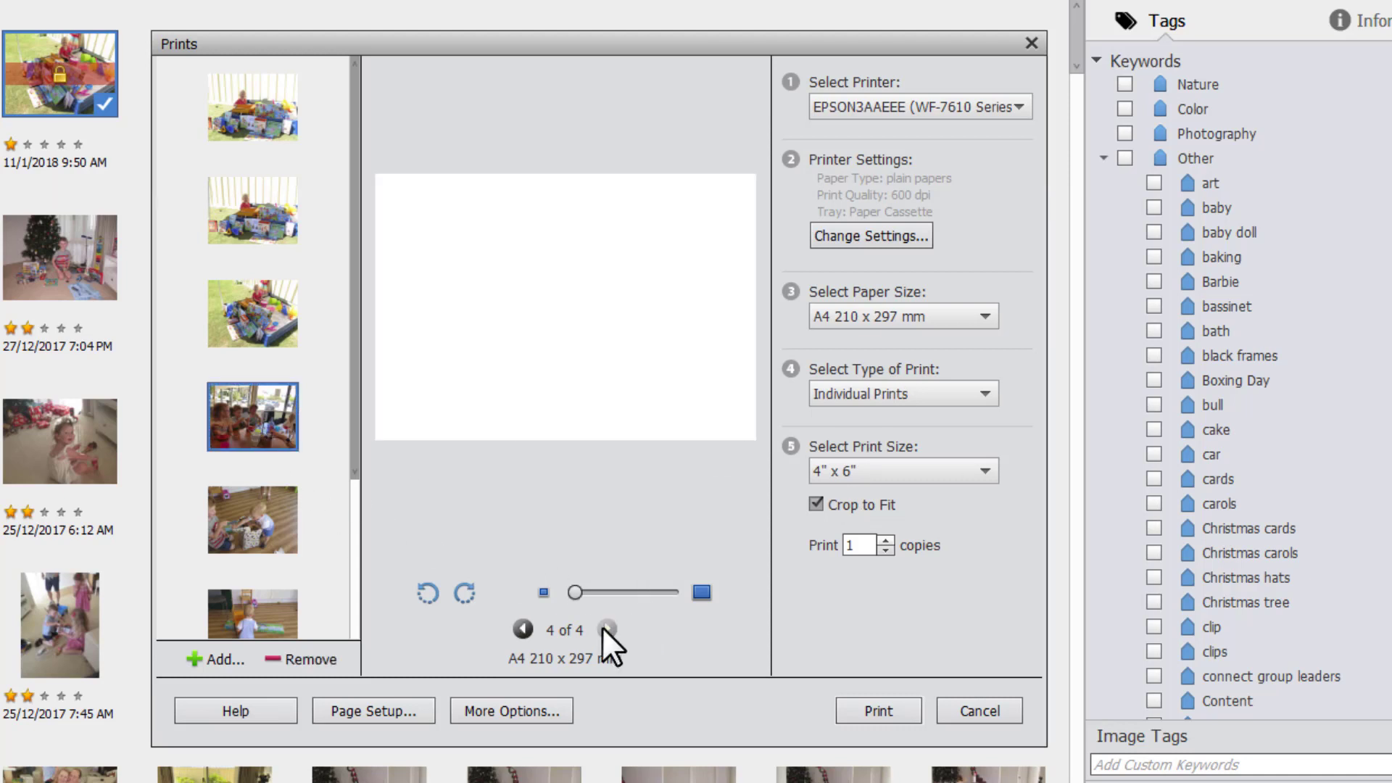
- Reposition the first photo within its frame on the last page of the print preview, and close the print setup without printing
left_click(602, 626)
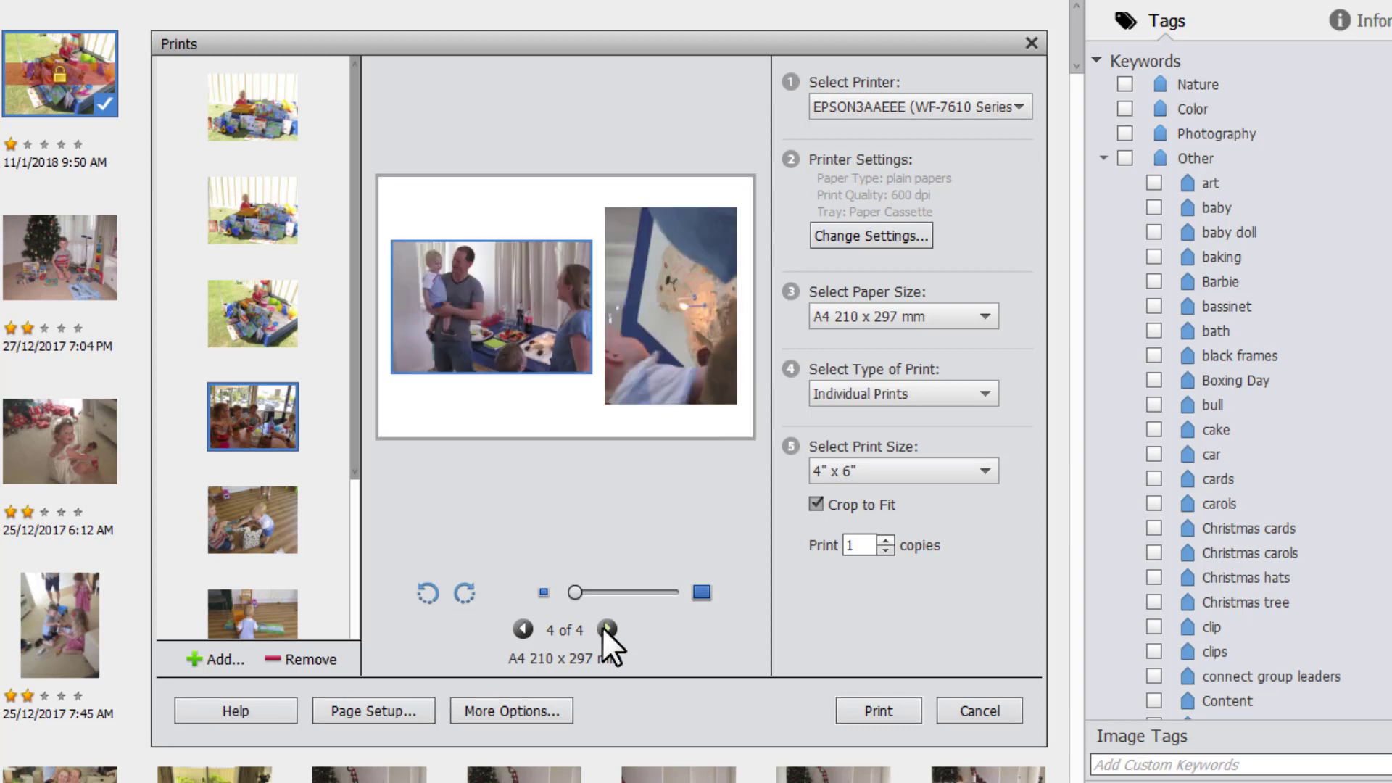
left_click(602, 625)
left_click_drag(553, 240, 544, 301)
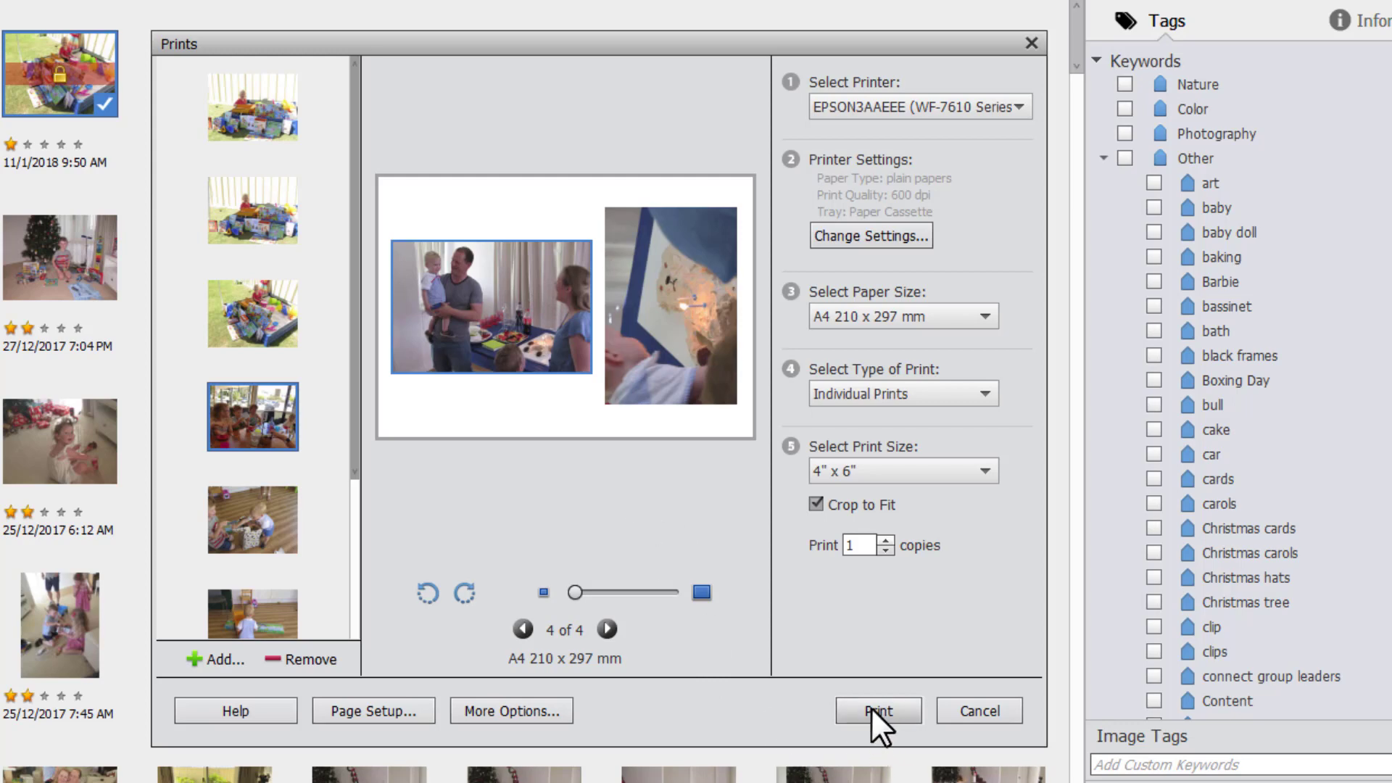
left_click(963, 717)
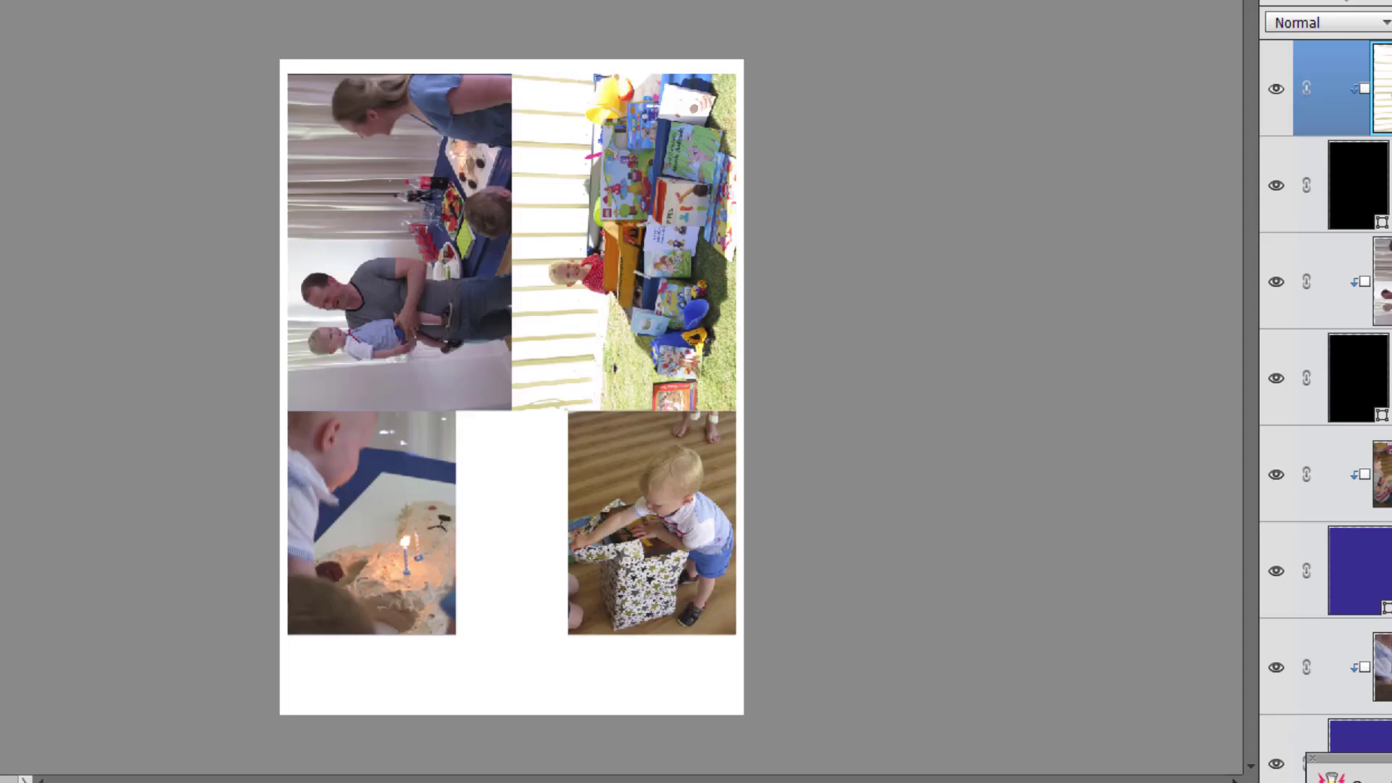
- Back in the Photo Editor, delete the two large clipped photos from the upper half of the template, keeping their black placeholder rectangles
left_click(41, 497)
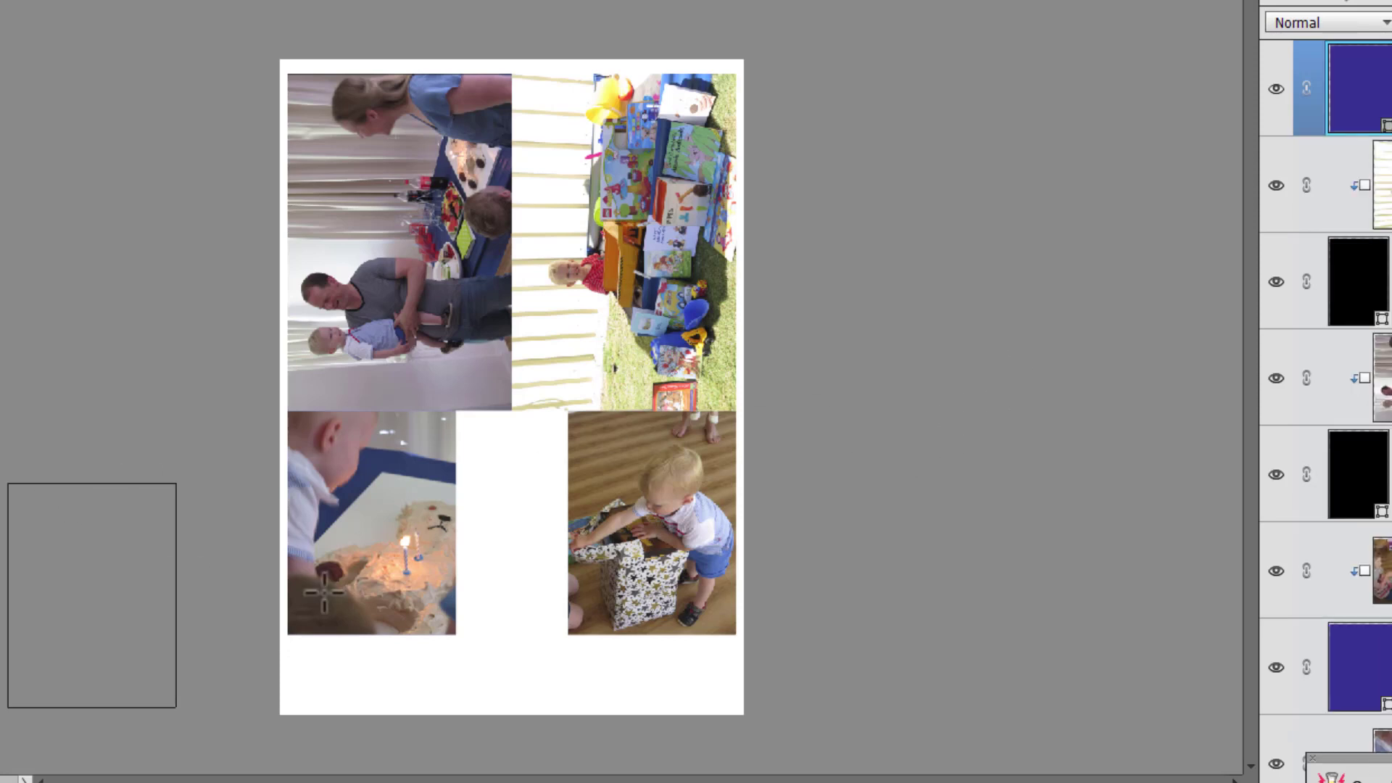
key("ctrl+z")
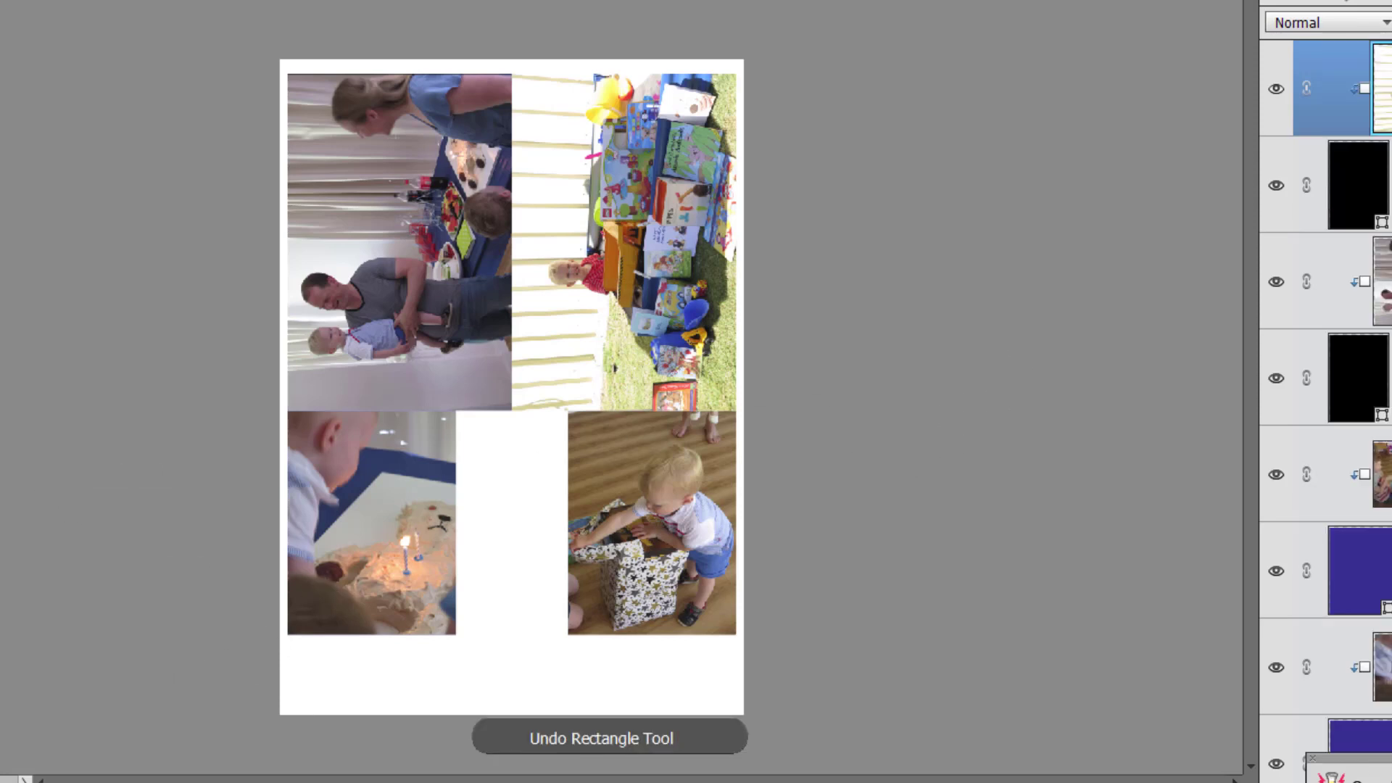
key("v")
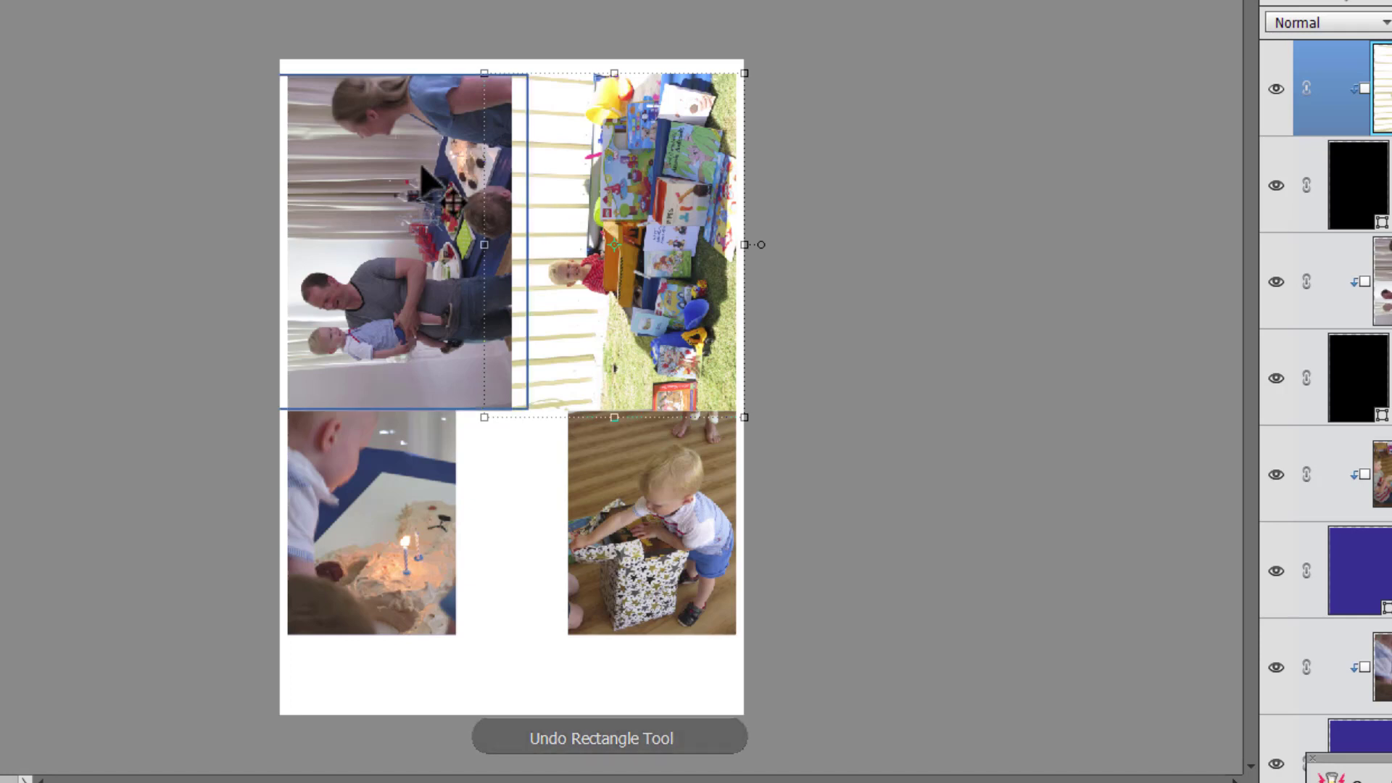
left_click(412, 177)
key("Delete")
left_click(578, 232)
key("Delete")
- Delete the two smaller clipped photos from the lower half of the template, keeping their blue placeholder rectangles
left_click(671, 511)
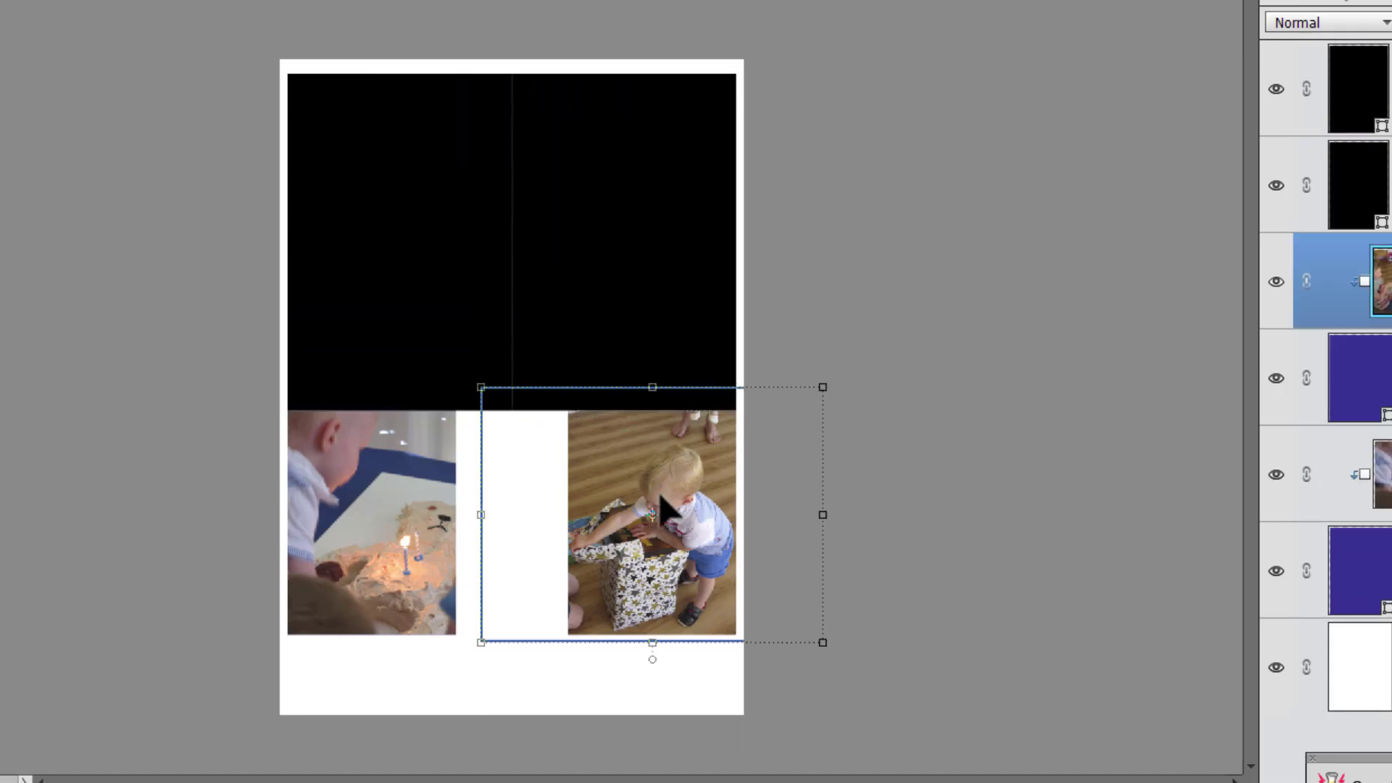
key("Delete")
left_click(381, 566)
key("Delete")
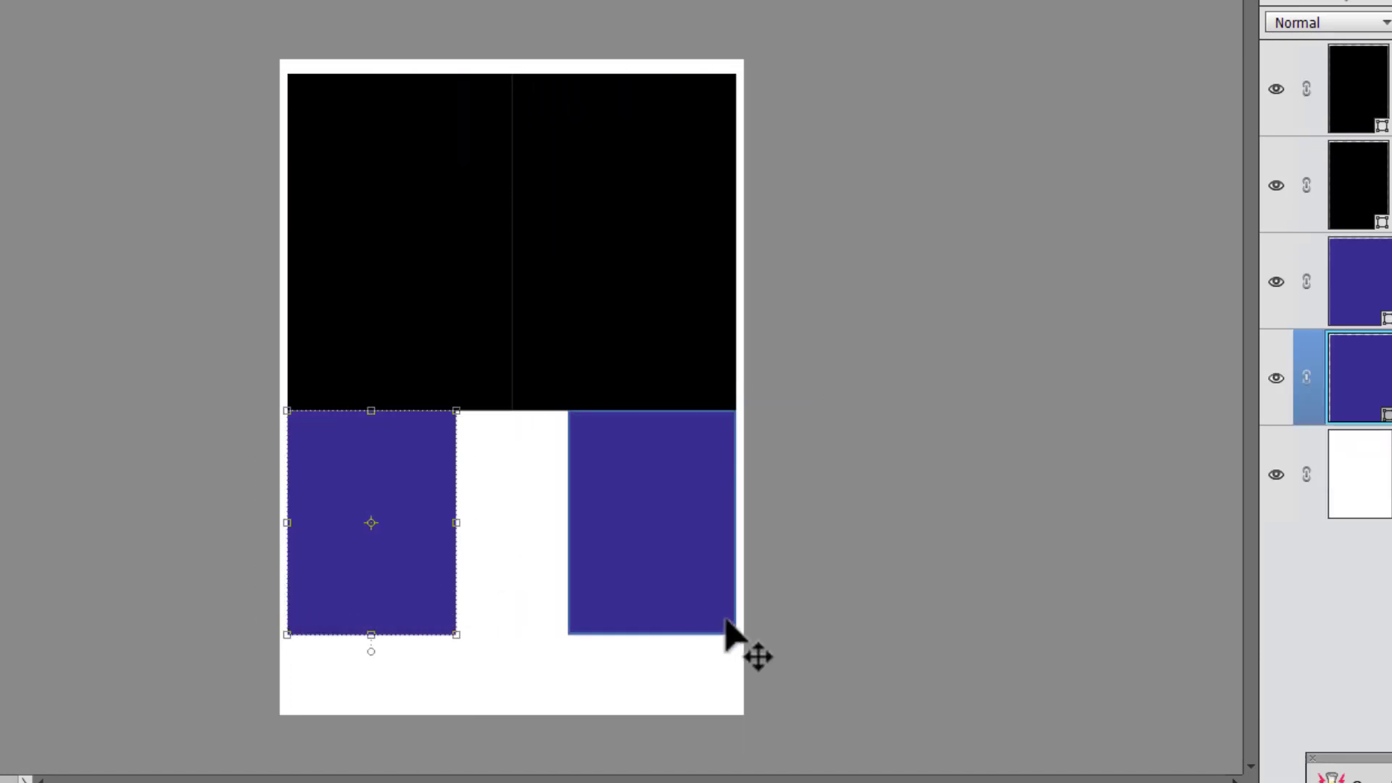